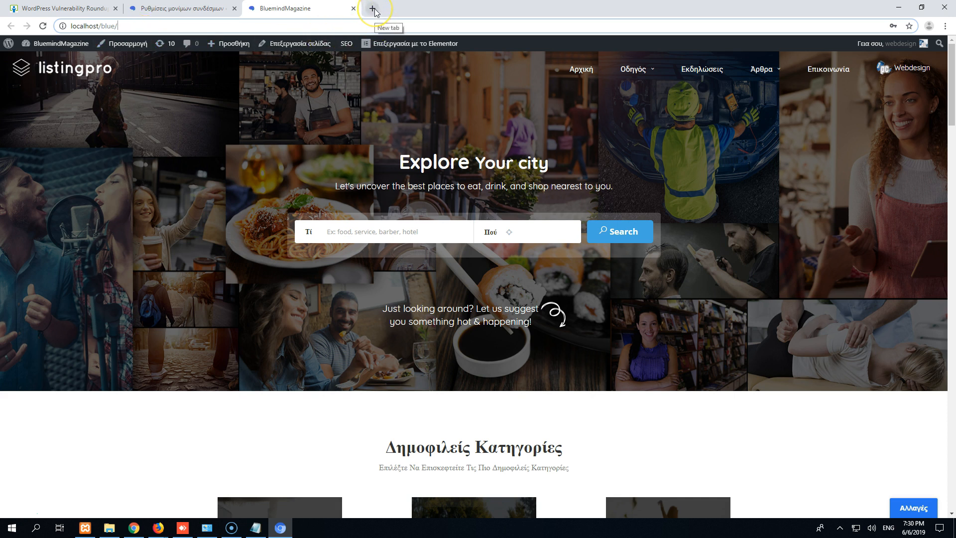
- Switch to the iThemes WordPress Vulnerability Roundup article and highlight its site address and the word "Roundup" in its title
{"action": "left_click", "coordinate": [75, 6]}
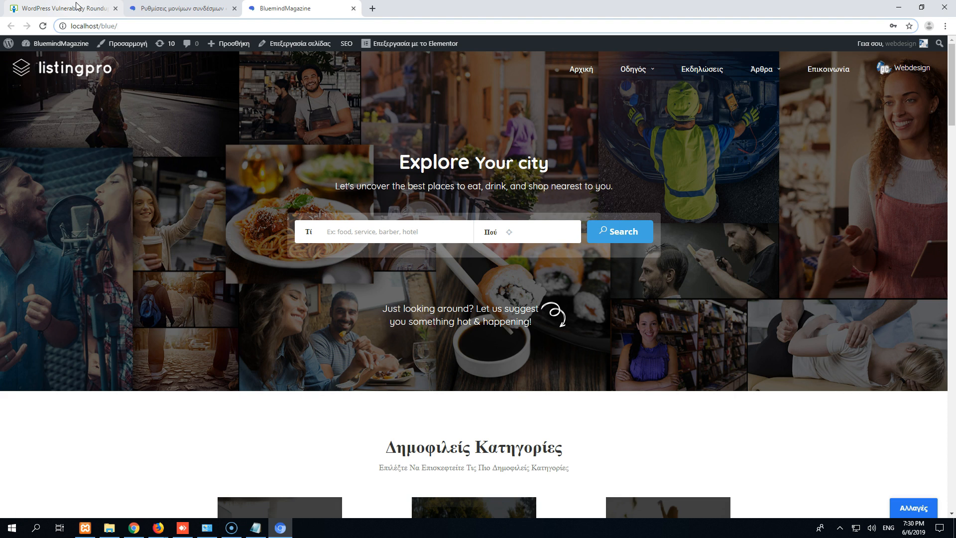
{"action": "left_click", "coordinate": [58, 11]}
{"action": "left_click", "coordinate": [63, 11]}
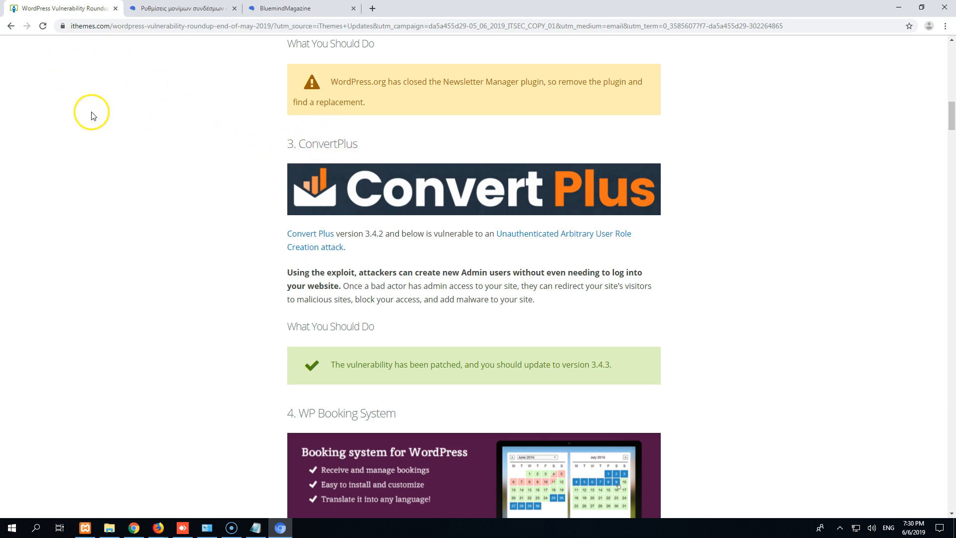
{"action": "left_click", "coordinate": [108, 26]}
{"action": "double_click", "coordinate": [108, 25]}
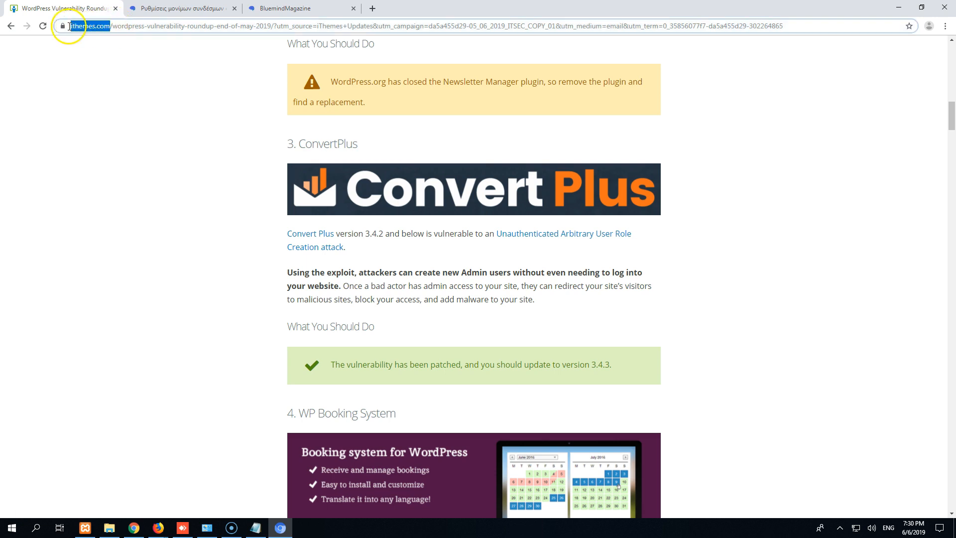
{"action": "left_click", "coordinate": [122, 119]}
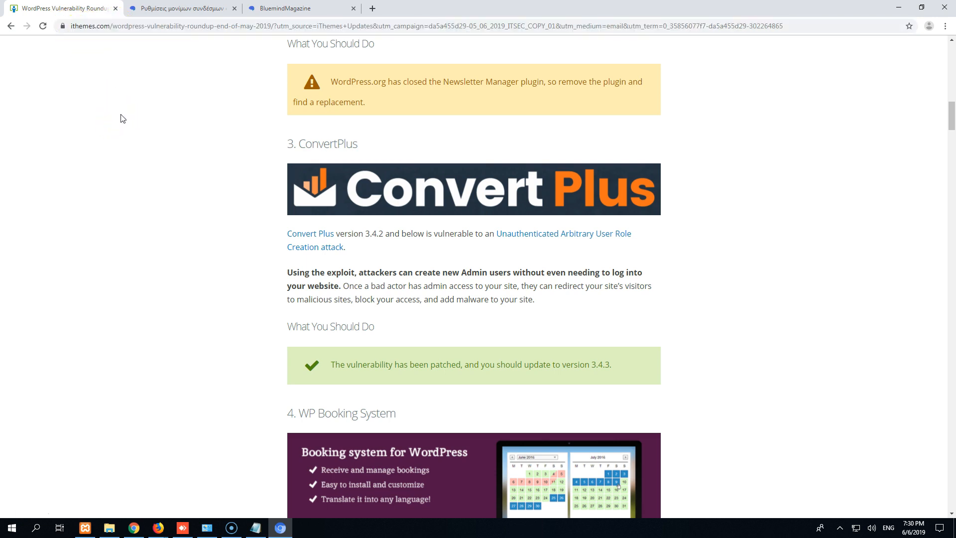
{"action": "scroll", "coordinate": [255, 192], "scroll_direction": "up", "scroll_amount": 20}
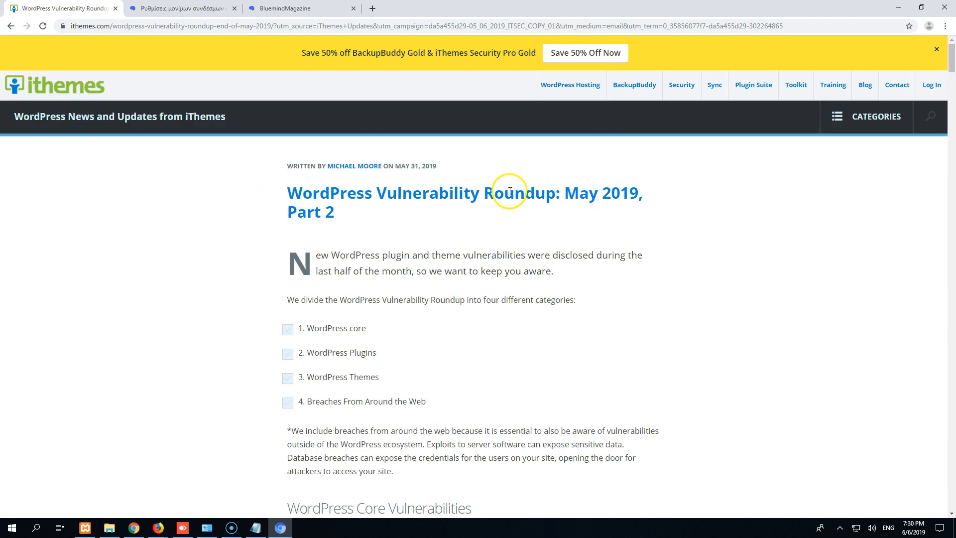
{"action": "double_click", "coordinate": [495, 192]}
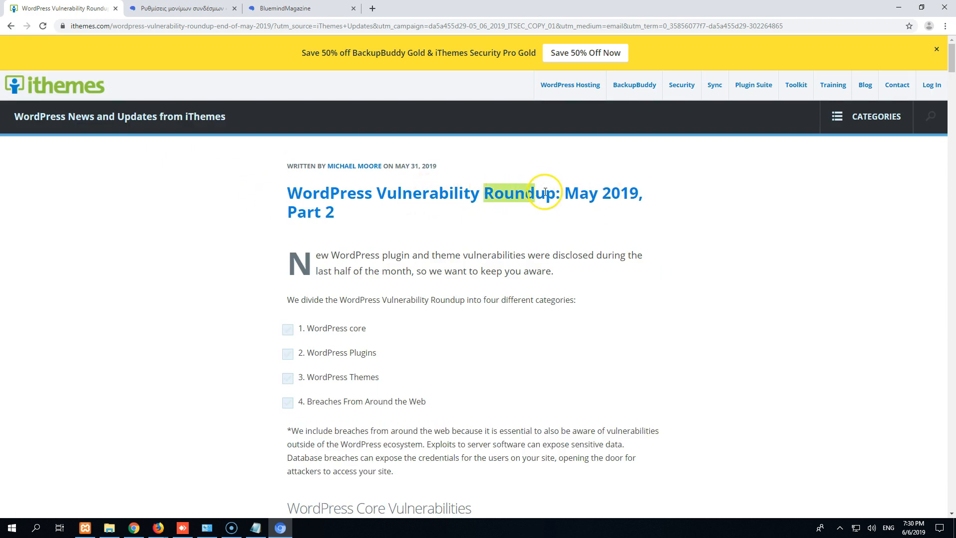
- Read through the article's core and plugin vulnerabilities and highlight the ConvertPlus heading
{"action": "scroll", "coordinate": [201, 277], "scroll_direction": "down", "scroll_amount": 3}
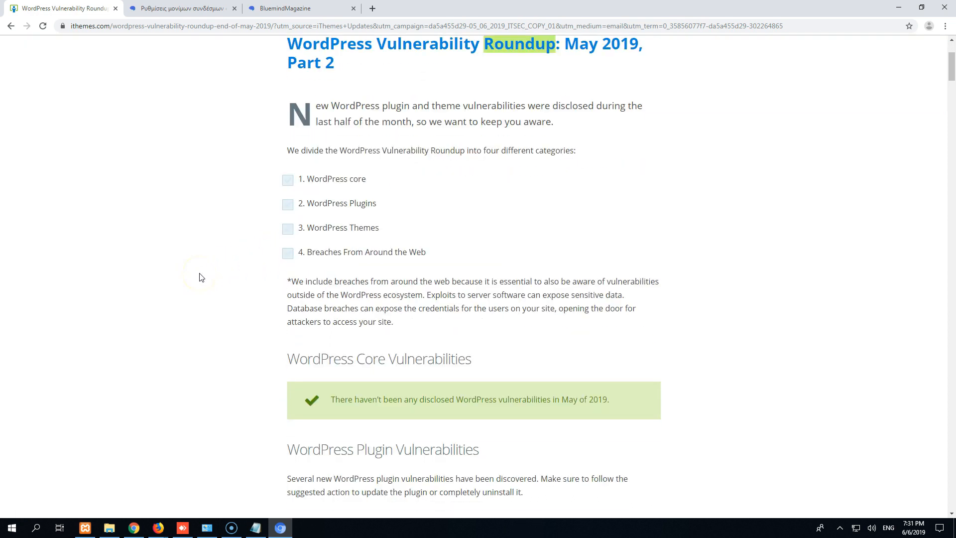
{"action": "scroll", "coordinate": [229, 258], "scroll_direction": "down", "scroll_amount": 6}
{"action": "scroll", "coordinate": [229, 260], "scroll_direction": "down", "scroll_amount": 1}
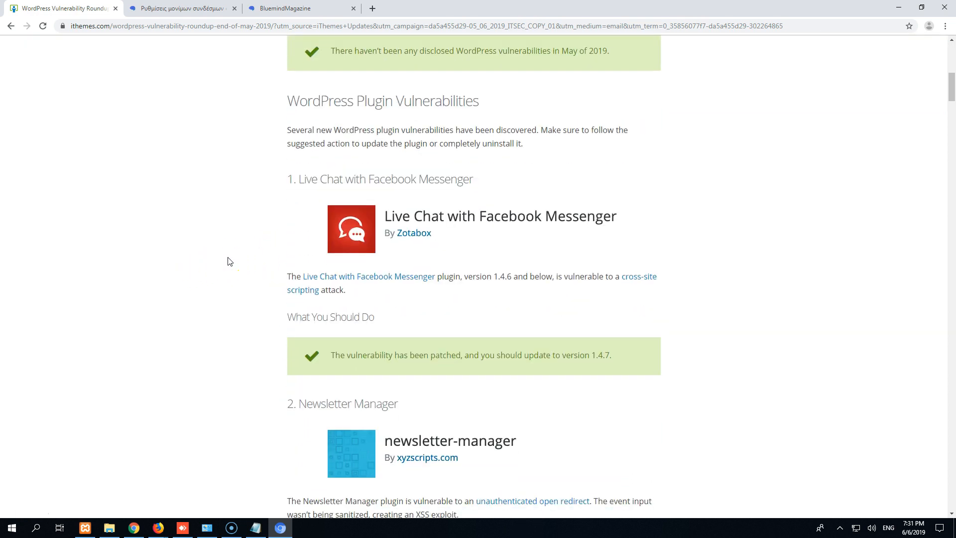
{"action": "scroll", "coordinate": [229, 261], "scroll_direction": "down", "scroll_amount": 8}
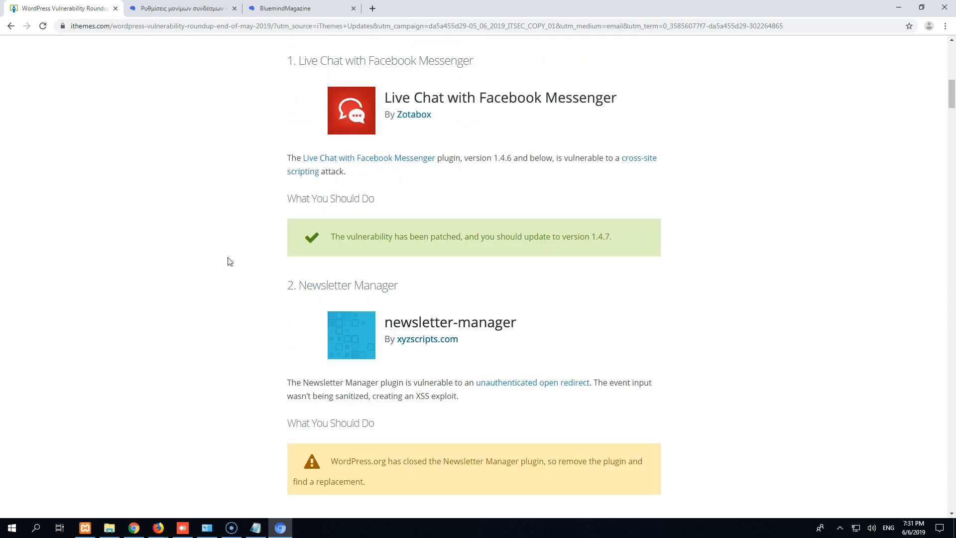
{"action": "left_click", "coordinate": [367, 250]}
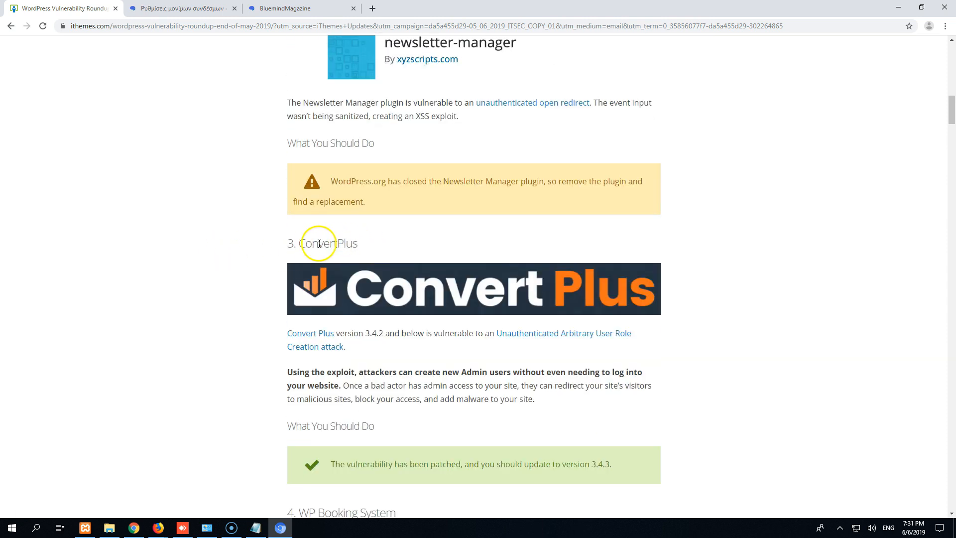
{"action": "left_click_drag", "start_coordinate": [299, 243], "coordinate": [356, 243]}
{"action": "left_click", "coordinate": [257, 267]}
- Highlight the passages about admin access and redirecting visitors to malicious sites in the ConvertPlus entry
{"action": "scroll", "coordinate": [257, 268], "scroll_direction": "down", "scroll_amount": 2}
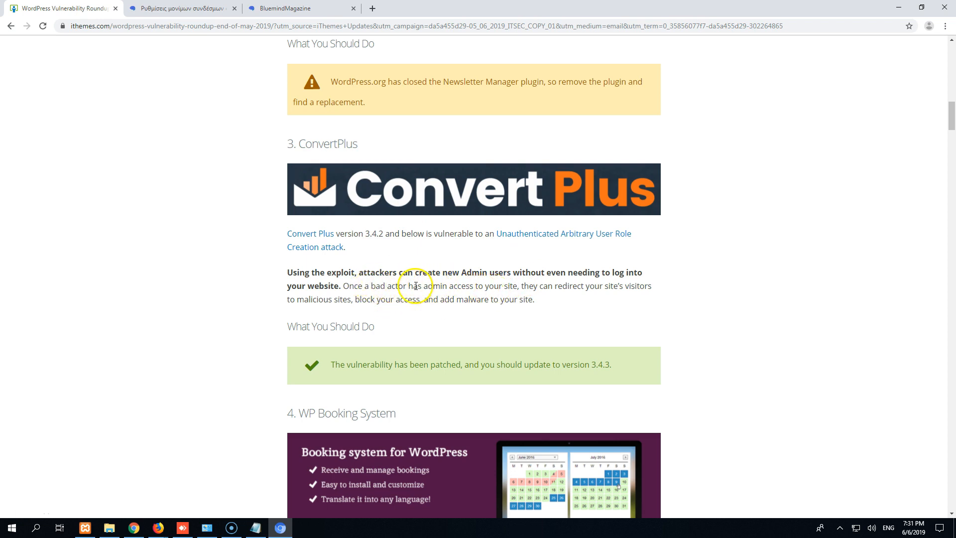
{"action": "left_click_drag", "start_coordinate": [427, 286], "coordinate": [481, 286]}
{"action": "left_click_drag", "start_coordinate": [561, 286], "coordinate": [651, 284]}
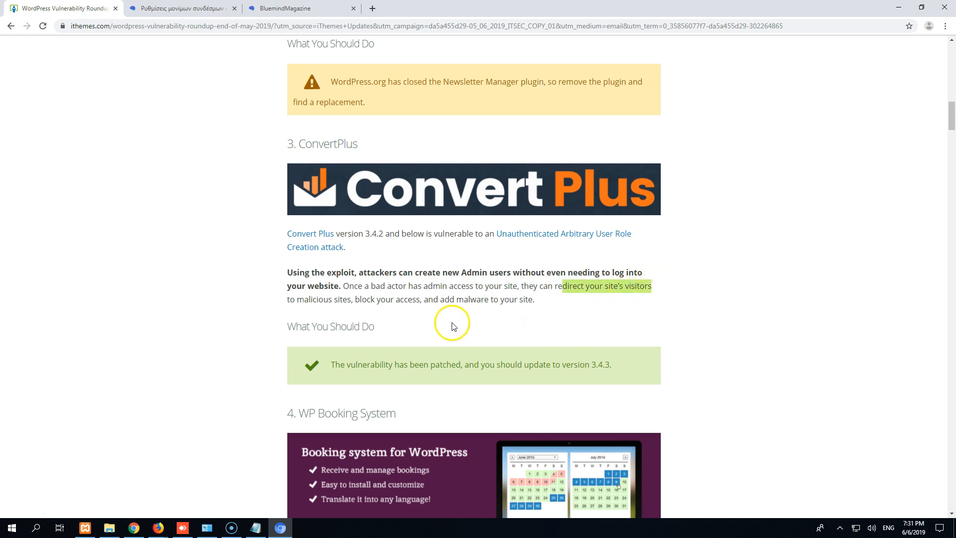
{"action": "left_click_drag", "start_coordinate": [349, 300], "coordinate": [287, 300]}
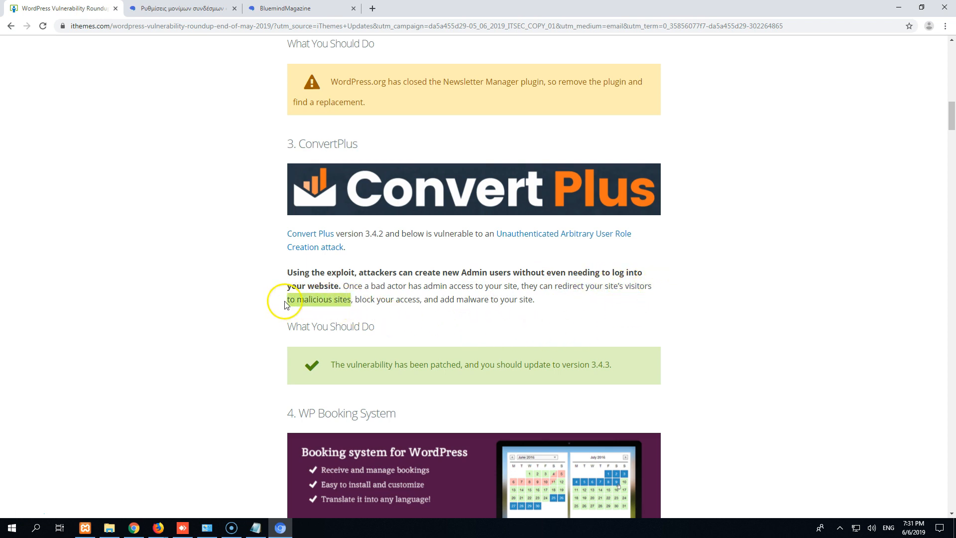
{"action": "left_click", "coordinate": [438, 299]}
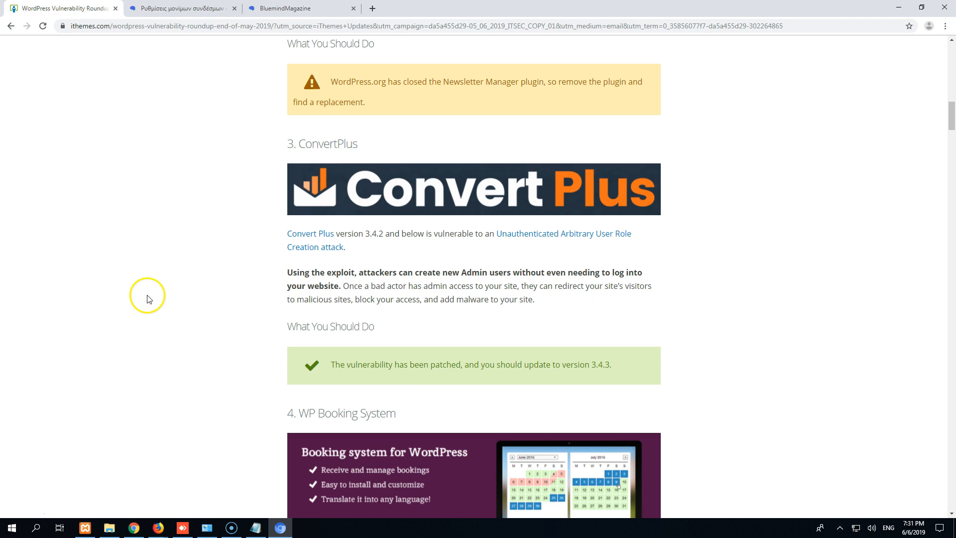
- Return to the local BluemindMagazine site, check the Apache and MySQL modules in the XAMPP Control Panel, and minimize it
{"action": "left_click", "coordinate": [277, 9]}
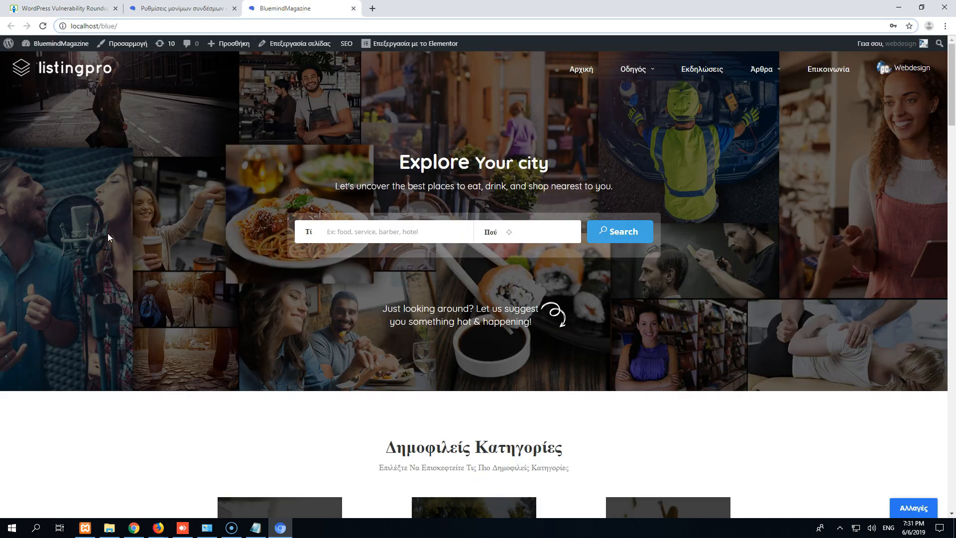
{"action": "left_click", "coordinate": [85, 528]}
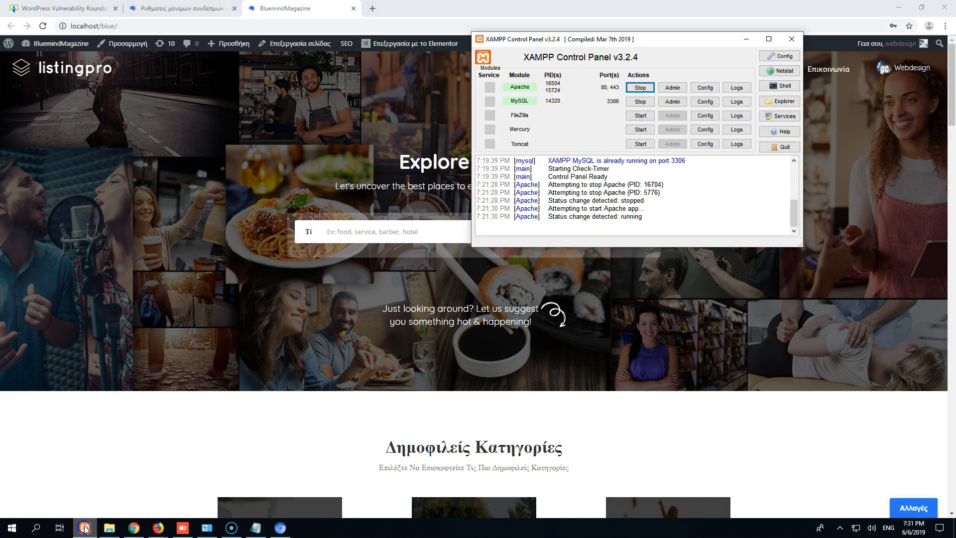
{"action": "left_click_drag", "start_coordinate": [701, 42], "coordinate": [541, 177]}
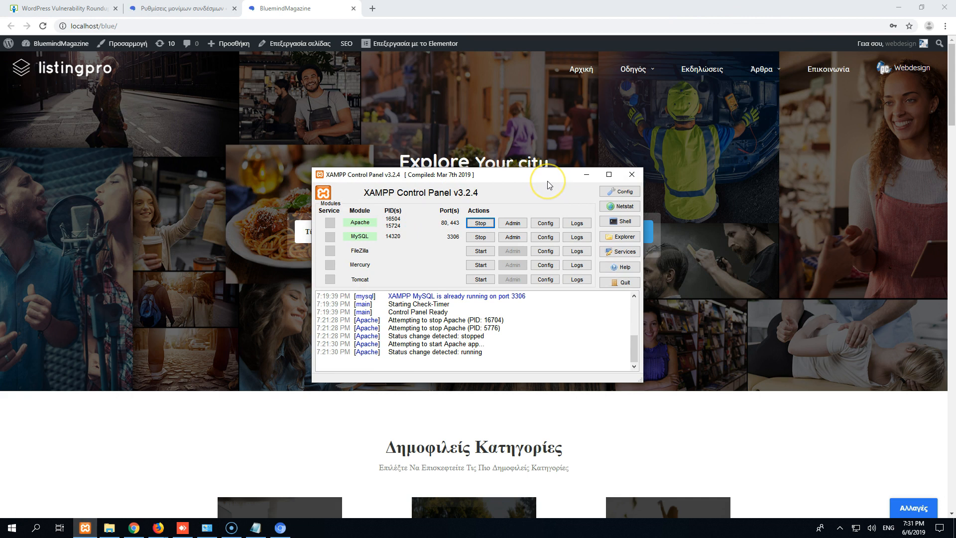
{"action": "left_click", "coordinate": [585, 175]}
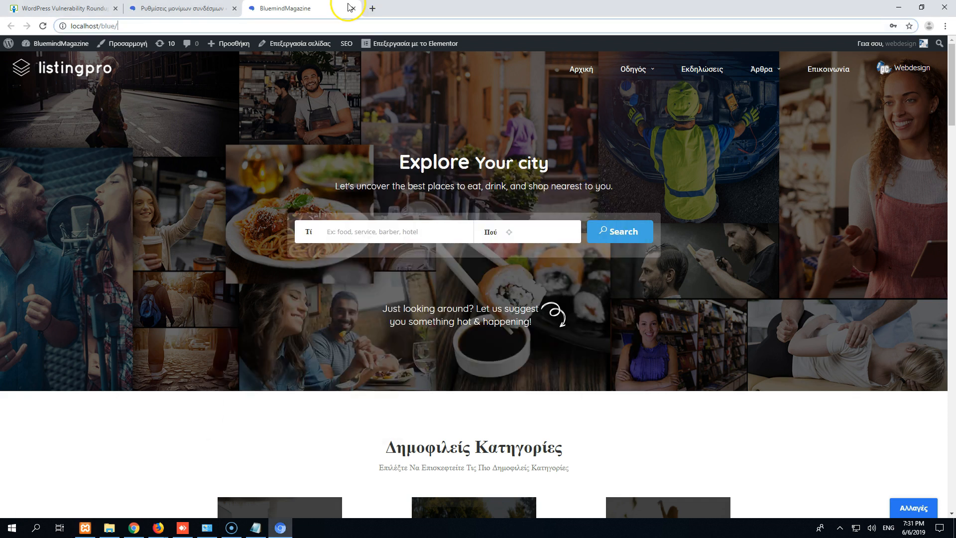
- Reload localhost/blue and bring up the site's xampp\htdocs\blue folder in File Explorer
{"action": "left_click", "coordinate": [44, 27]}
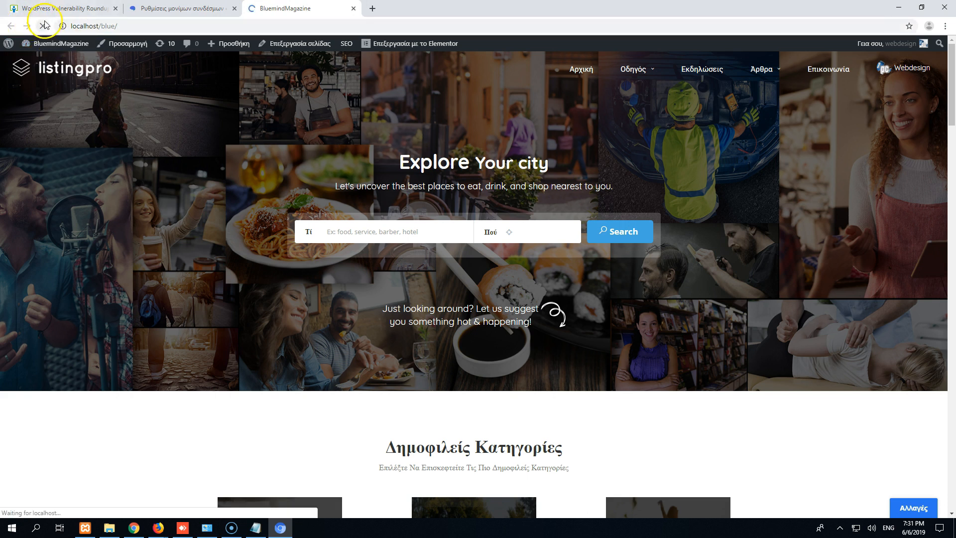
{"action": "left_click", "coordinate": [135, 24]}
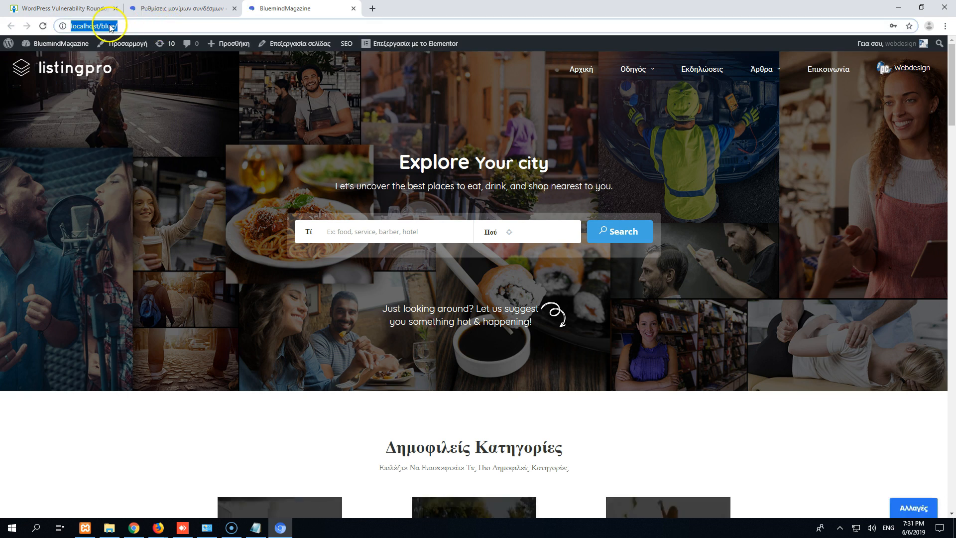
{"action": "left_click", "coordinate": [136, 24]}
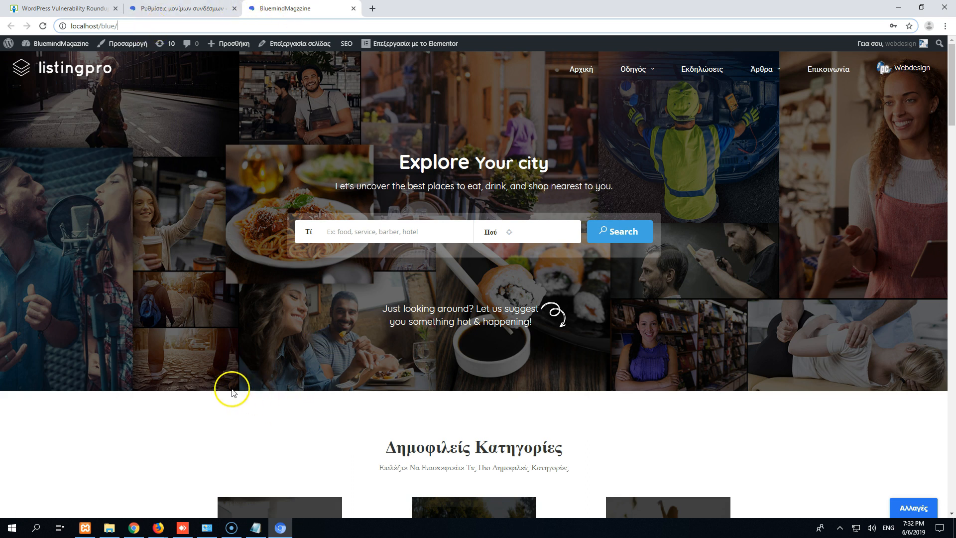
{"action": "left_click", "coordinate": [110, 529]}
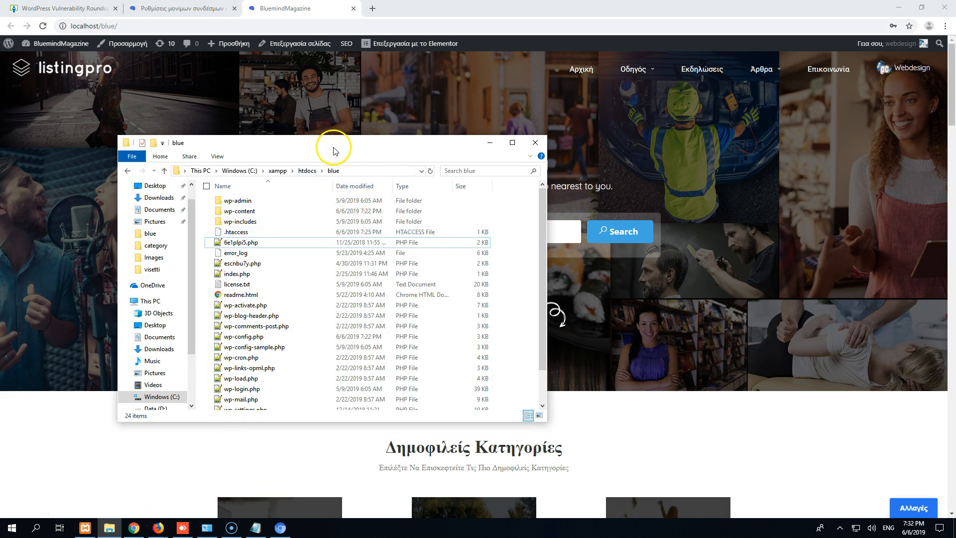
{"action": "left_click_drag", "start_coordinate": [334, 135], "coordinate": [437, 122]}
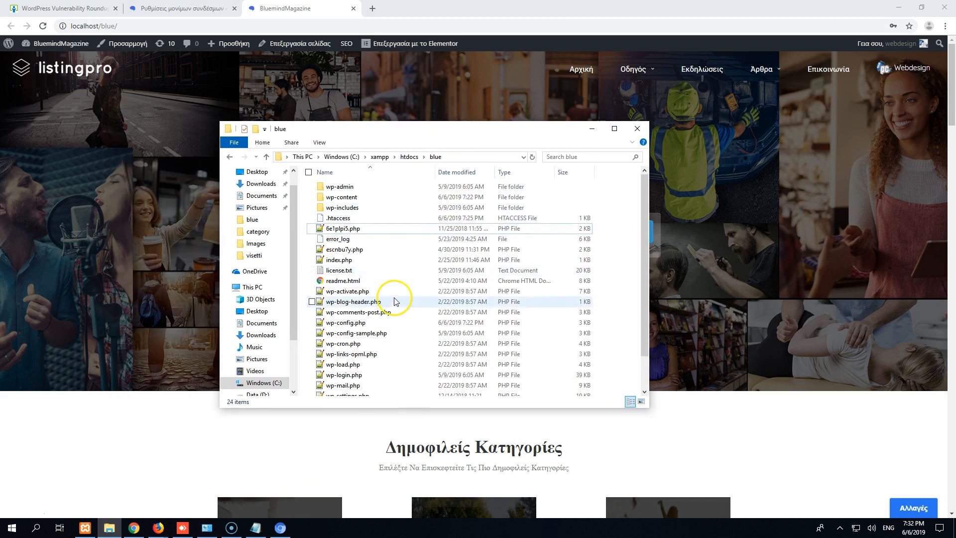
- Switch to the SiteGround User's Area in Firefox and sign in with the saved username and account password
{"action": "left_click", "coordinate": [154, 528]}
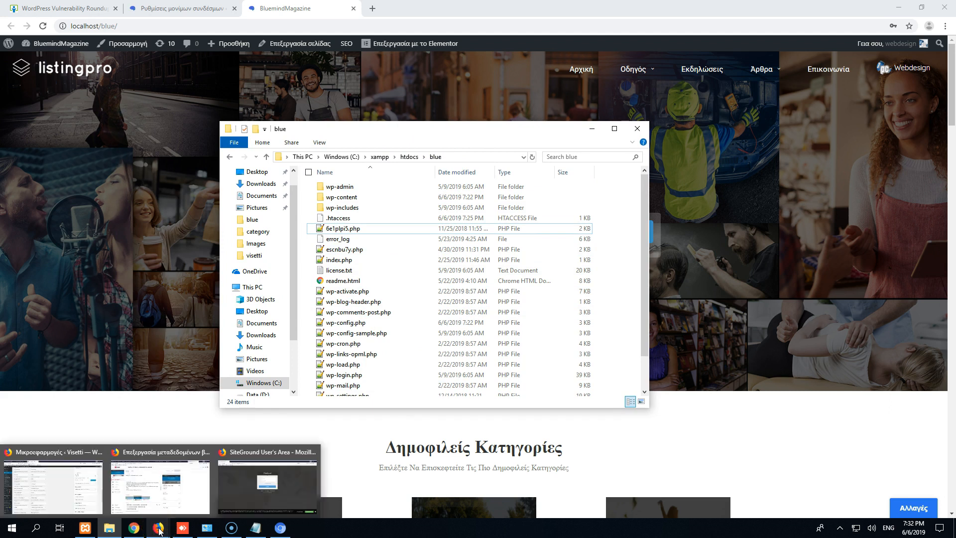
{"action": "left_click", "coordinate": [221, 503]}
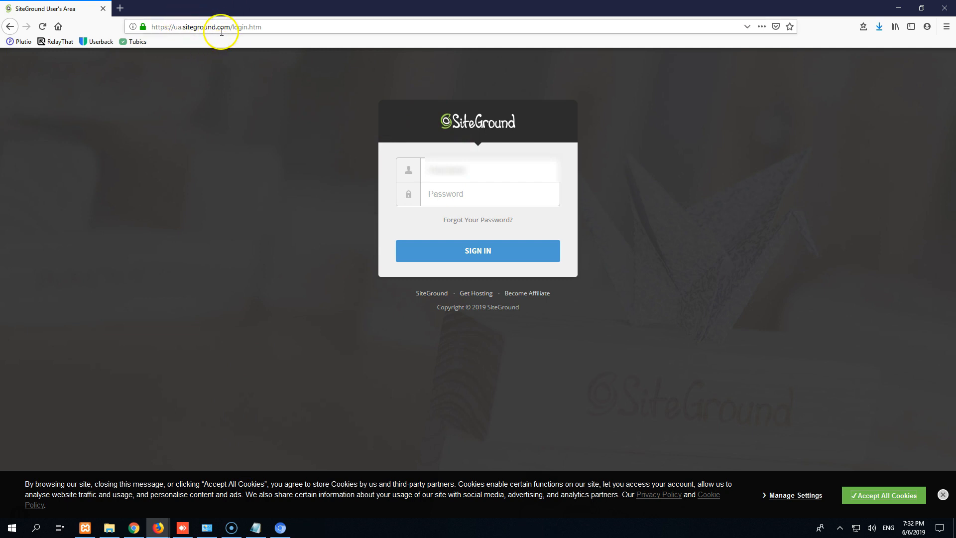
{"action": "left_click", "coordinate": [488, 172]}
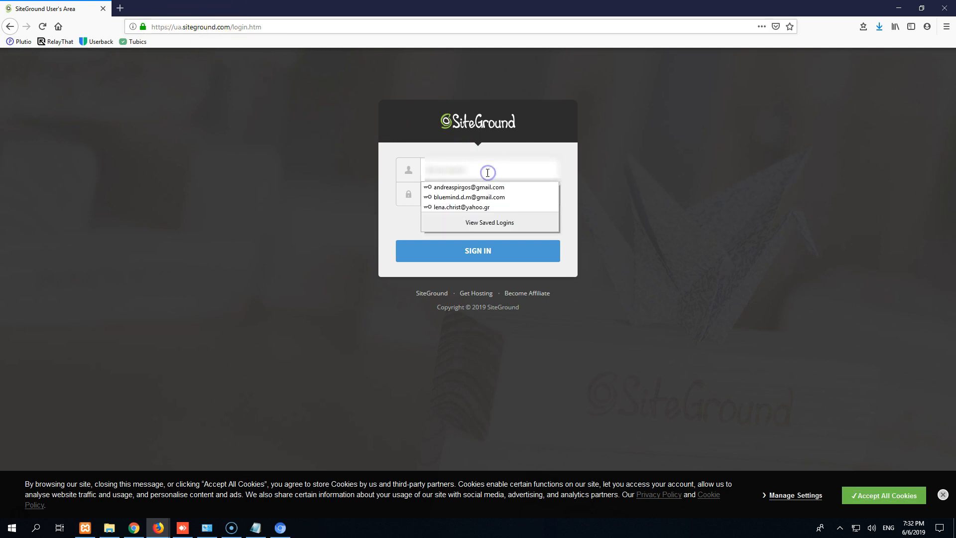
{"action": "left_click", "coordinate": [467, 198]}
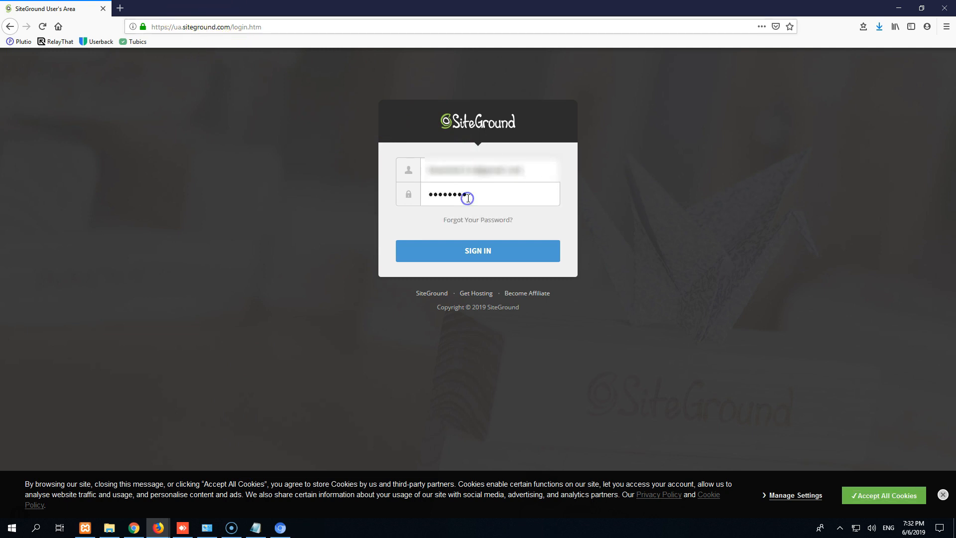
{"action": "left_click", "coordinate": [481, 254]}
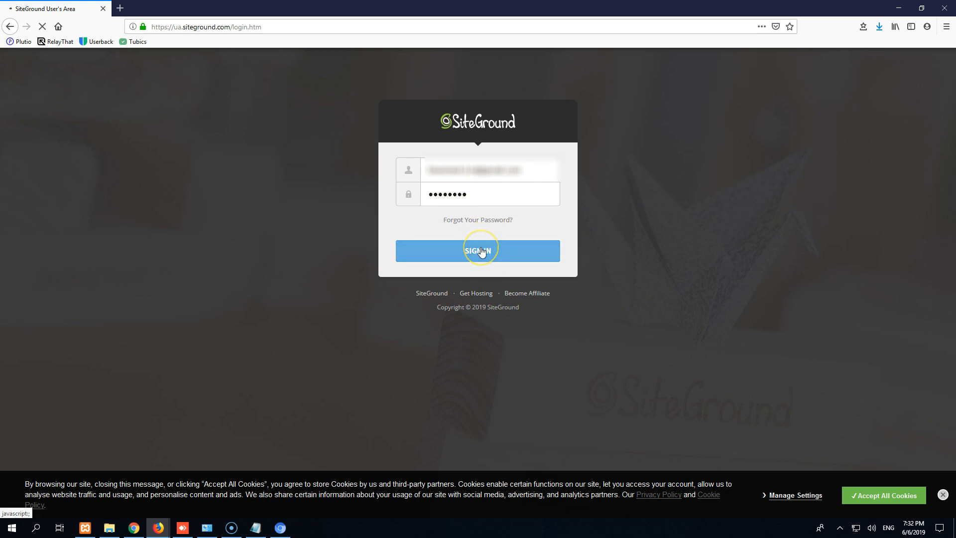
- Open the management page of the automotivo.gr hosting account from the account list
{"action": "left_click", "coordinate": [264, 243]}
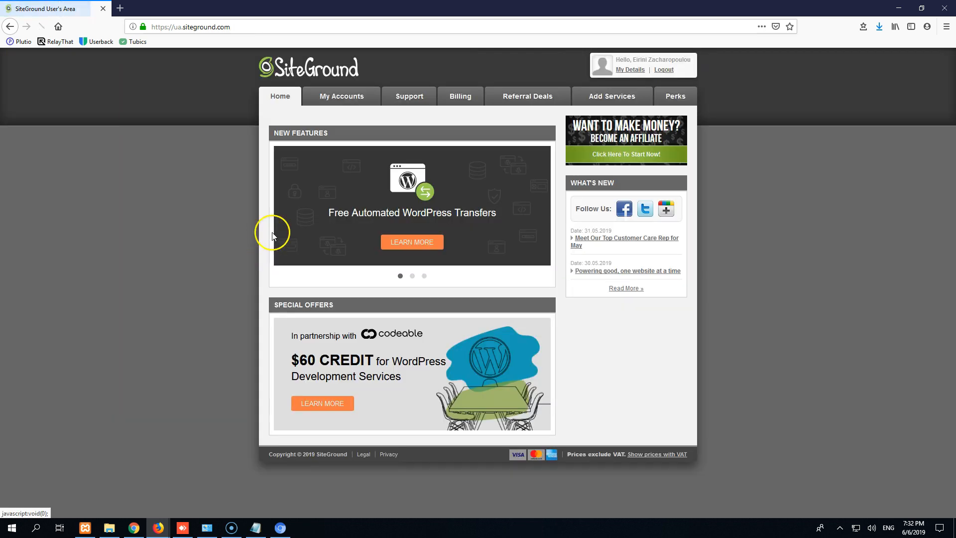
{"action": "left_click", "coordinate": [332, 98]}
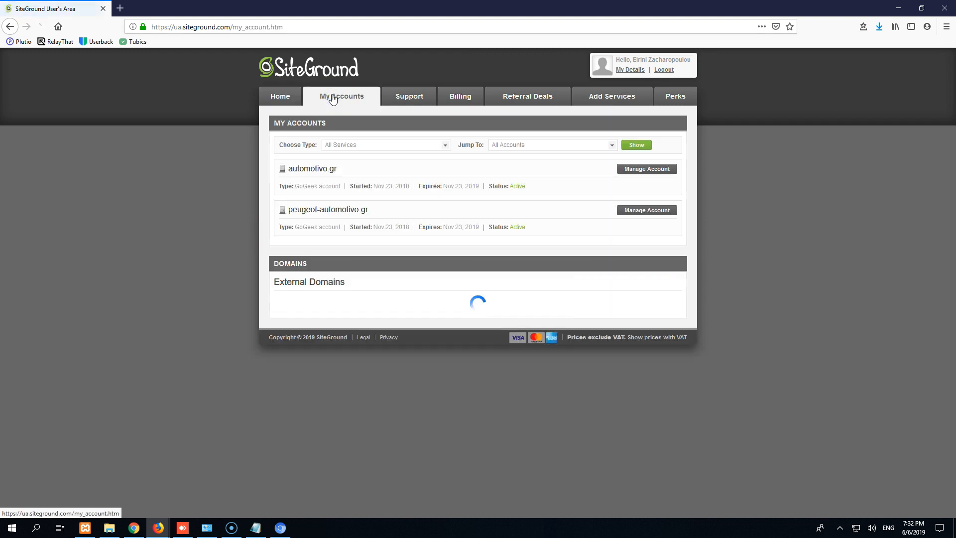
{"action": "left_click", "coordinate": [564, 154]}
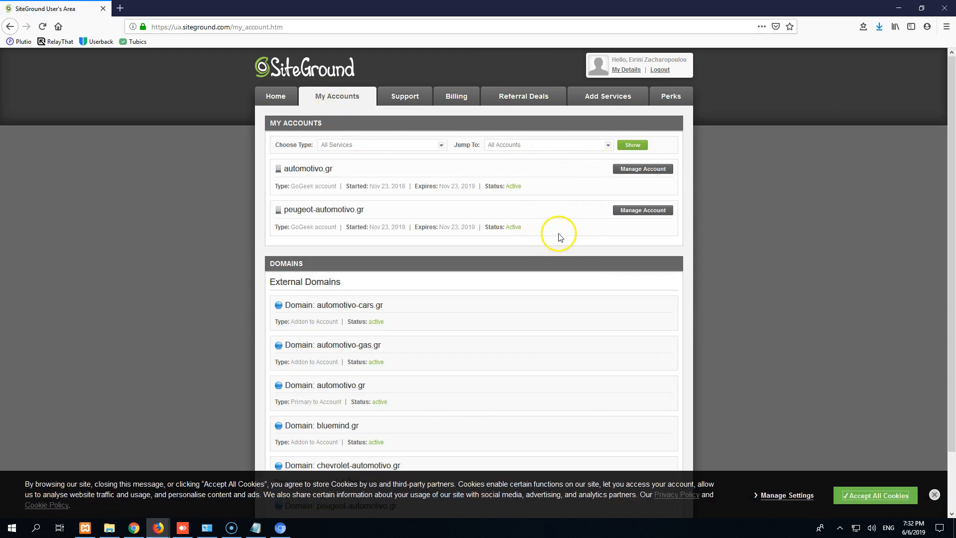
{"action": "left_click", "coordinate": [641, 169]}
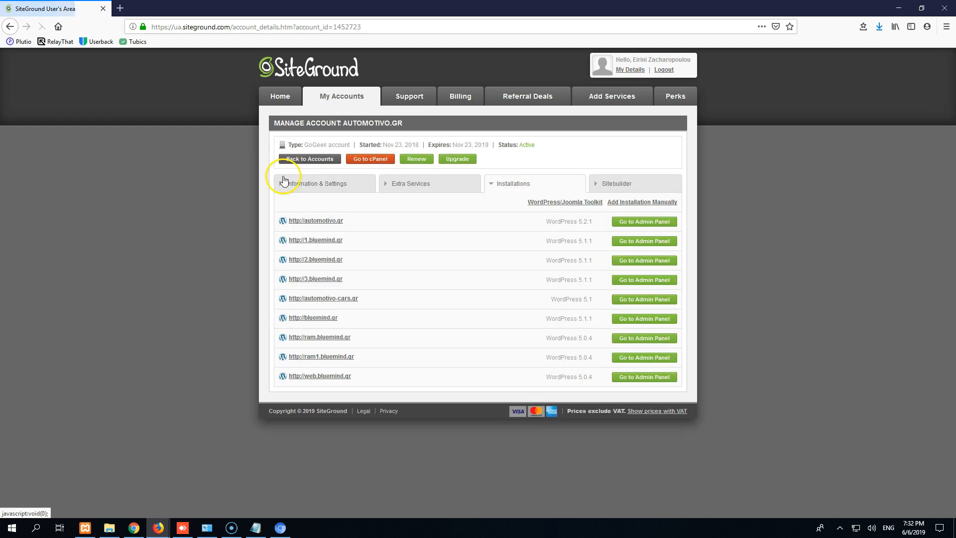
- Access cPanel securely for automotivo.gr and open its File Manager at the Web Root (public_html/www)
{"action": "left_click", "coordinate": [366, 159]}
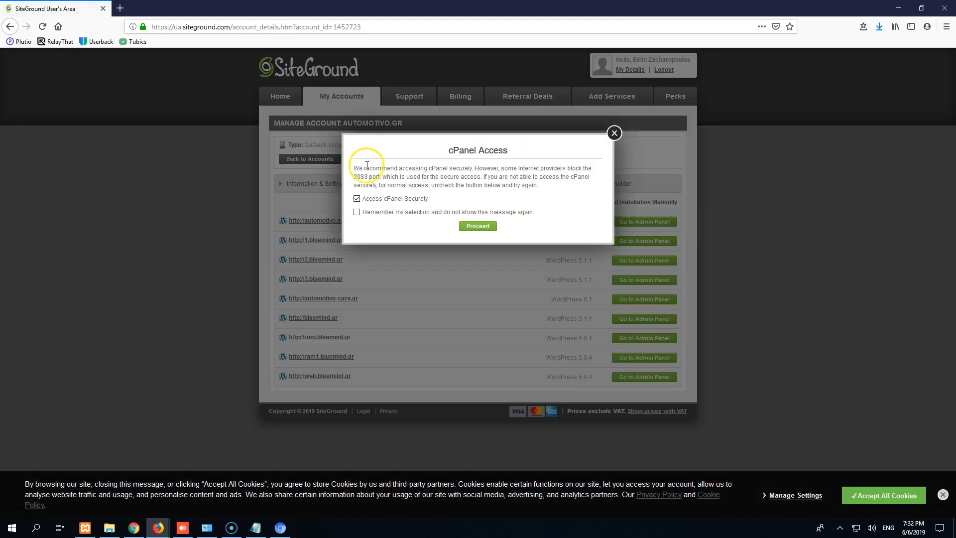
{"action": "left_click", "coordinate": [471, 226]}
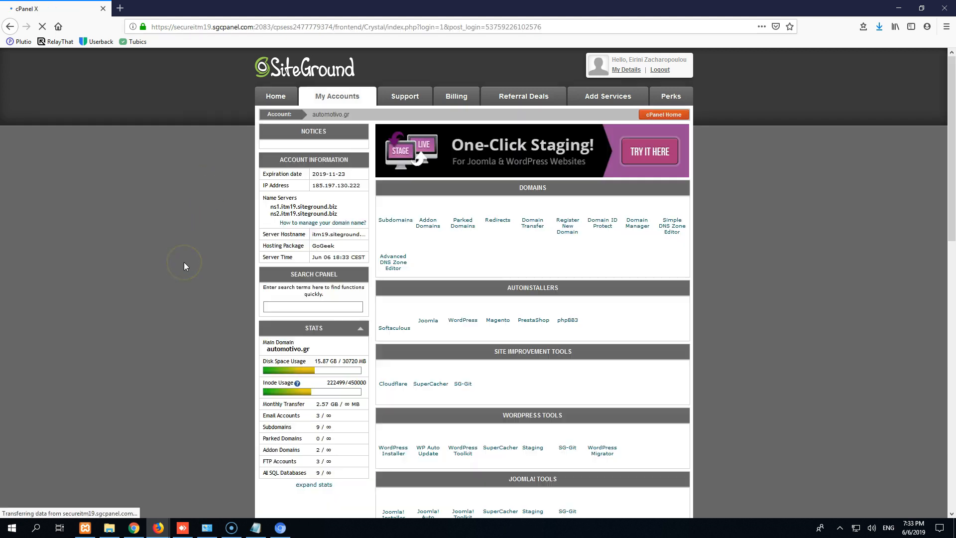
{"action": "scroll", "coordinate": [428, 255], "scroll_direction": "down", "scroll_amount": 5}
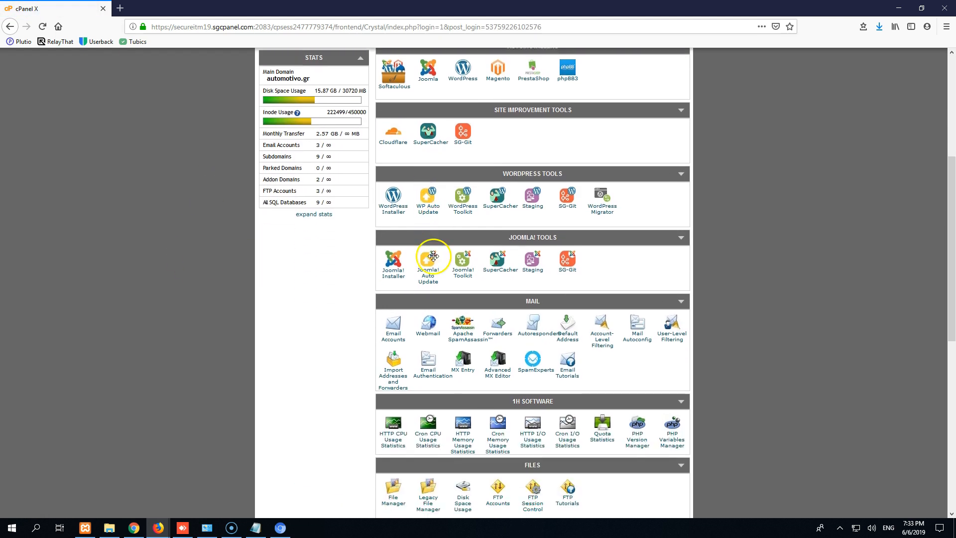
{"action": "scroll", "coordinate": [381, 348], "scroll_direction": "down", "scroll_amount": 2}
{"action": "left_click", "coordinate": [395, 387]}
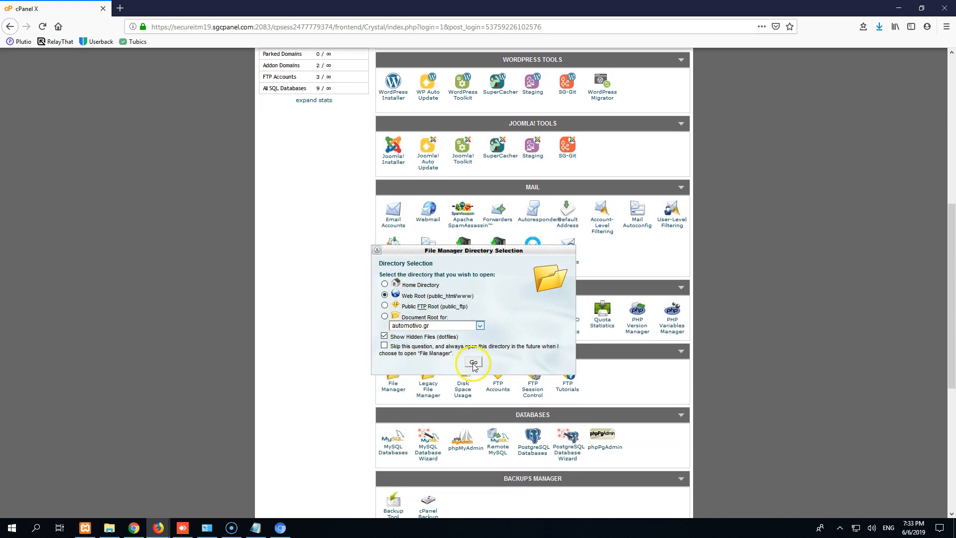
{"action": "left_click", "coordinate": [475, 363]}
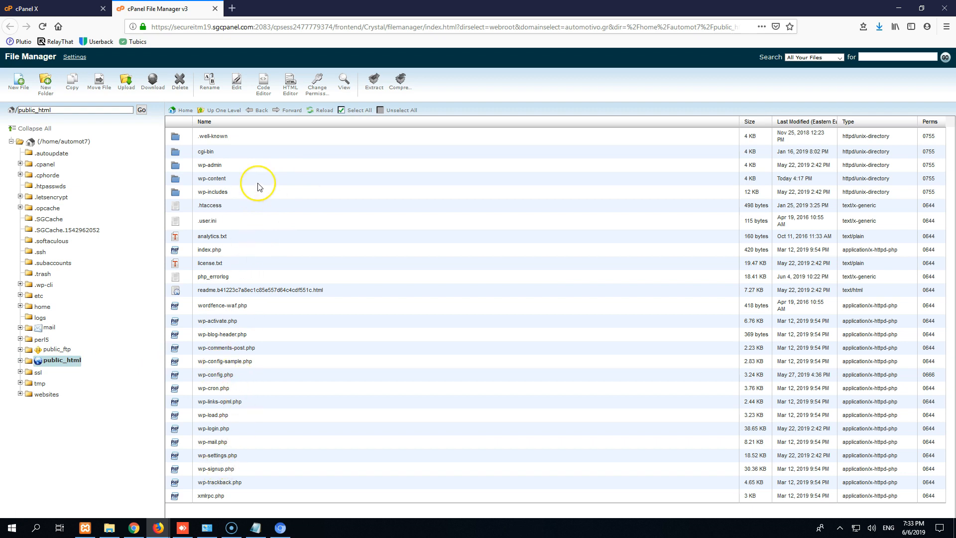
- Select all files and folders in the hosting account's public_html directory
{"action": "left_click", "coordinate": [246, 152]}
{"action": "left_click", "coordinate": [257, 182]}
{"action": "key", "text": "ctrl+a"}
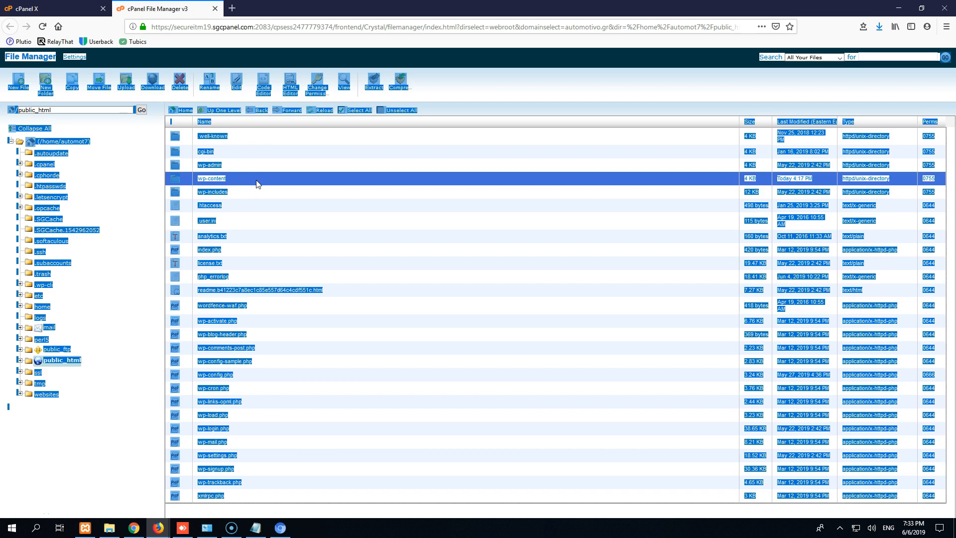
{"action": "left_click", "coordinate": [234, 137]}
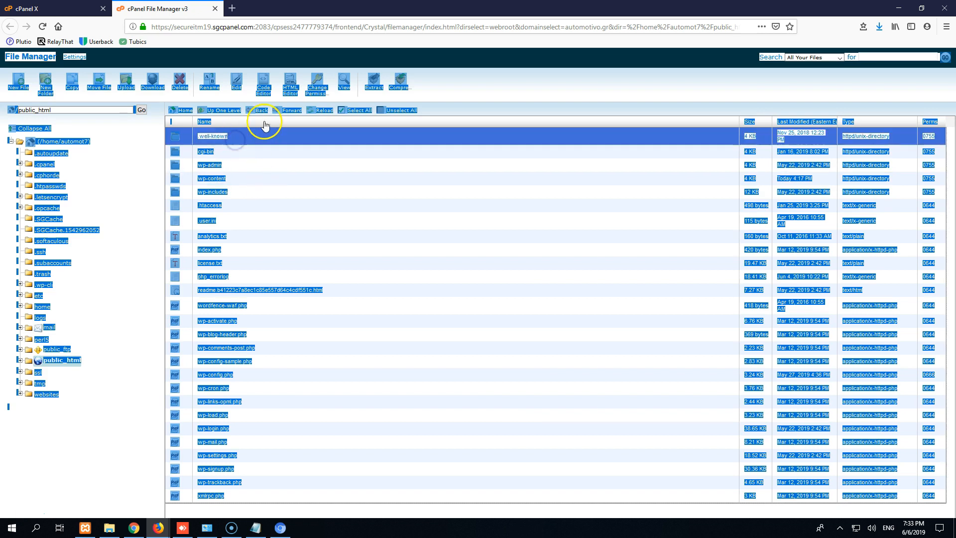
{"action": "left_click", "coordinate": [434, 100]}
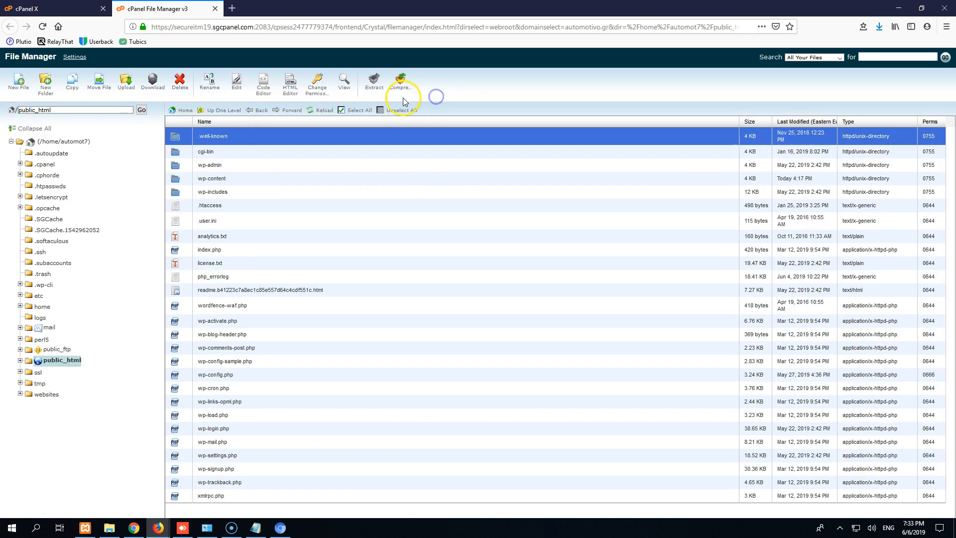
{"action": "left_click", "coordinate": [353, 110]}
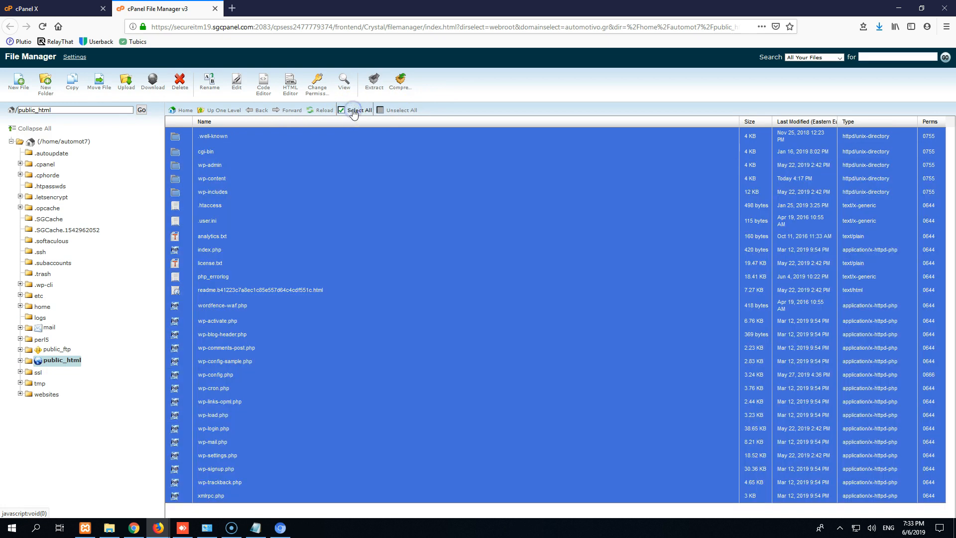
- Set up compression of the selected public_html items as a Zip Archive with an edited file name, cancel it, and close File Manager
{"action": "left_click", "coordinate": [399, 94]}
{"action": "left_click", "coordinate": [366, 219]}
{"action": "left_click_drag", "start_coordinate": [589, 271], "coordinate": [587, 314]}
{"action": "left_click", "coordinate": [415, 360]}
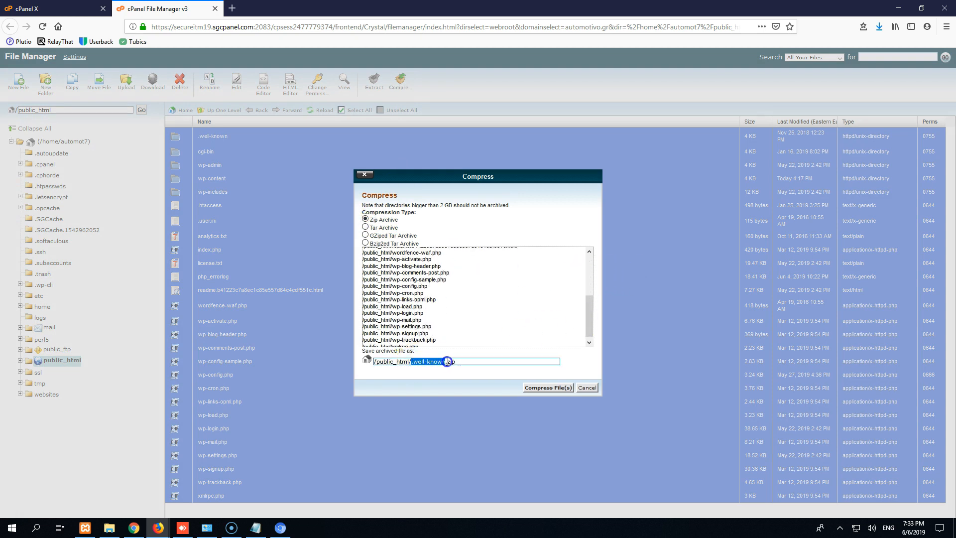
{"action": "type", "text": ">"}
{"action": "key", "text": "BackSpace"}
{"action": "type", "text": "1."}
{"action": "left_click", "coordinate": [587, 387]}
{"action": "left_click", "coordinate": [568, 377]}
{"action": "left_click", "coordinate": [215, 9]}
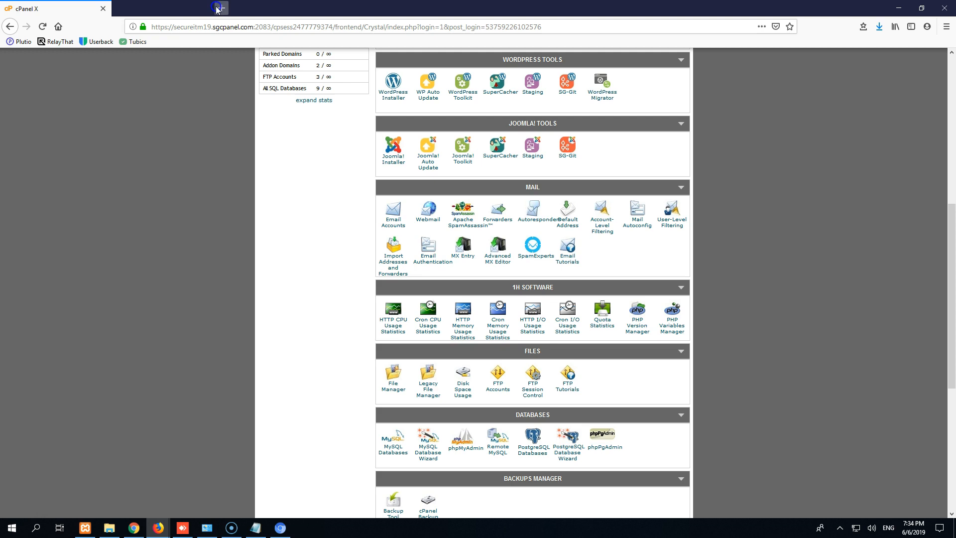
- Compress the entire contents of the local xampp\htdocs\blue folder into a ZIP archive named blue.zip
{"action": "left_click", "coordinate": [108, 529]}
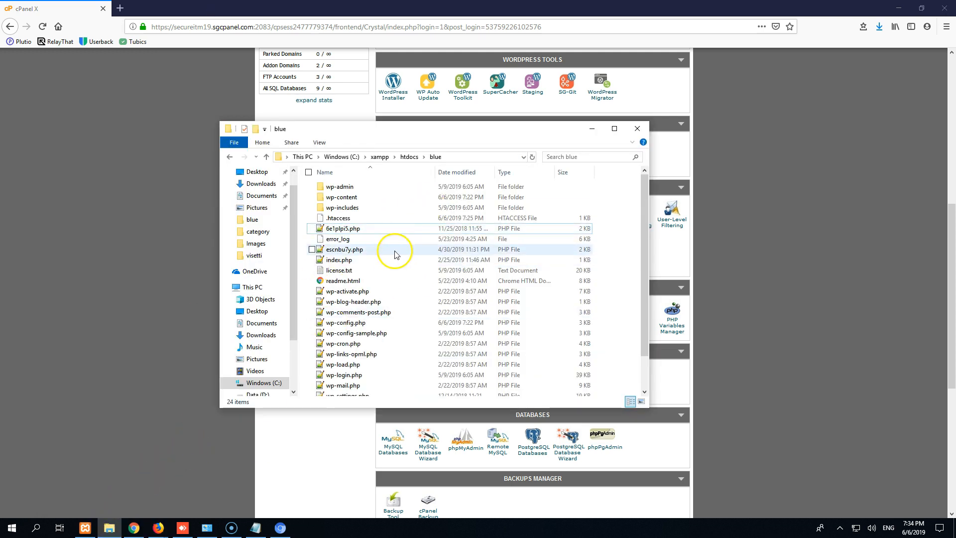
{"action": "left_click", "coordinate": [369, 239]}
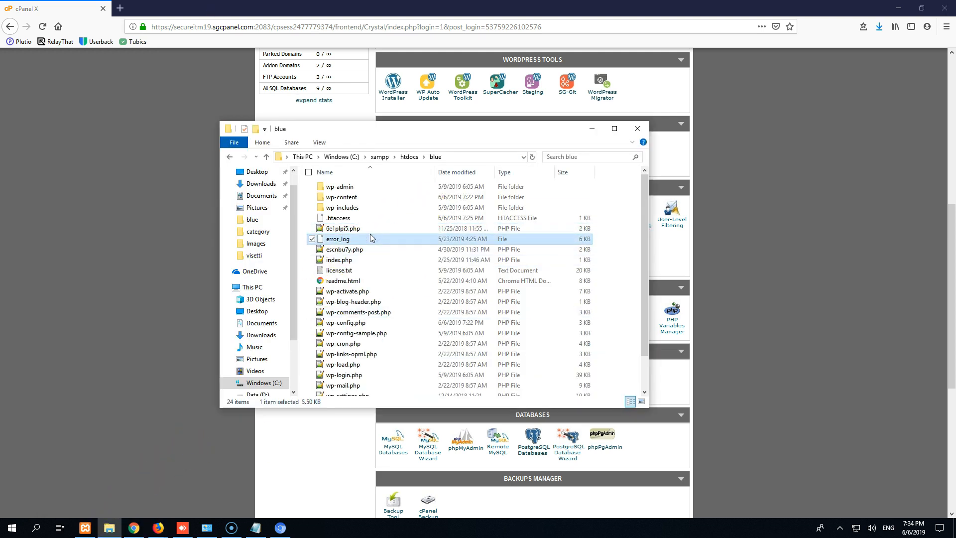
{"action": "key", "text": "ctrl+a"}
{"action": "right_click", "coordinate": [370, 234]}
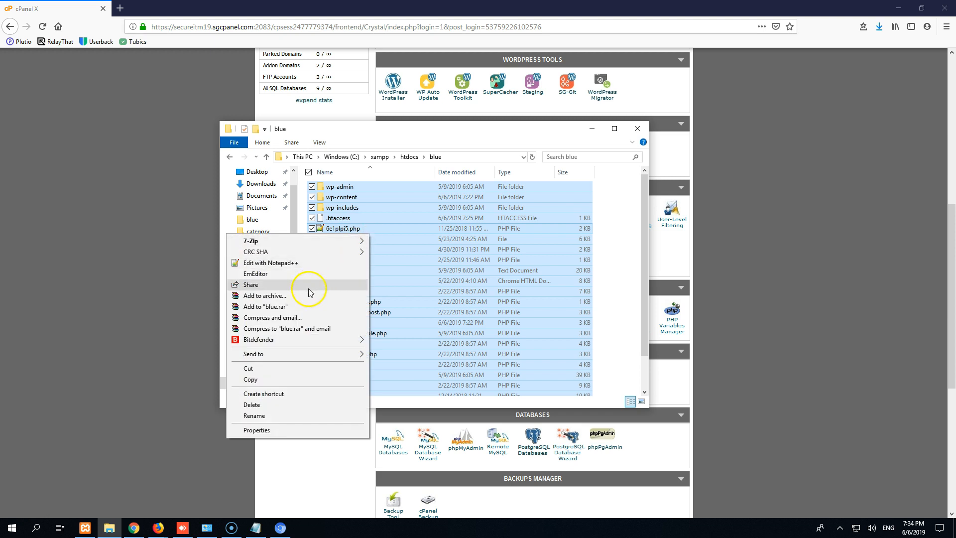
{"action": "left_click", "coordinate": [249, 297]}
{"action": "left_click", "coordinate": [397, 270]}
{"action": "left_click", "coordinate": [473, 345]}
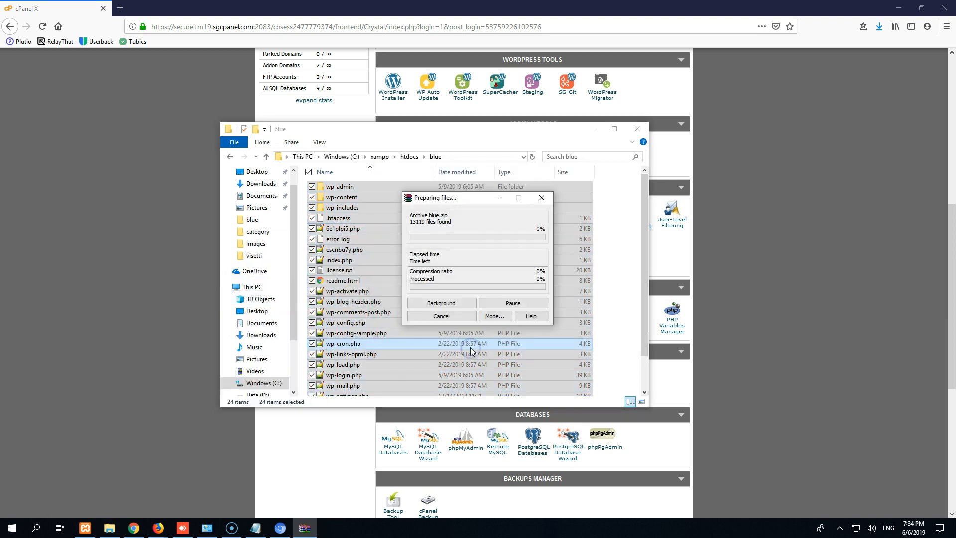
{"action": "left_click_drag", "start_coordinate": [478, 203], "coordinate": [136, 182]}
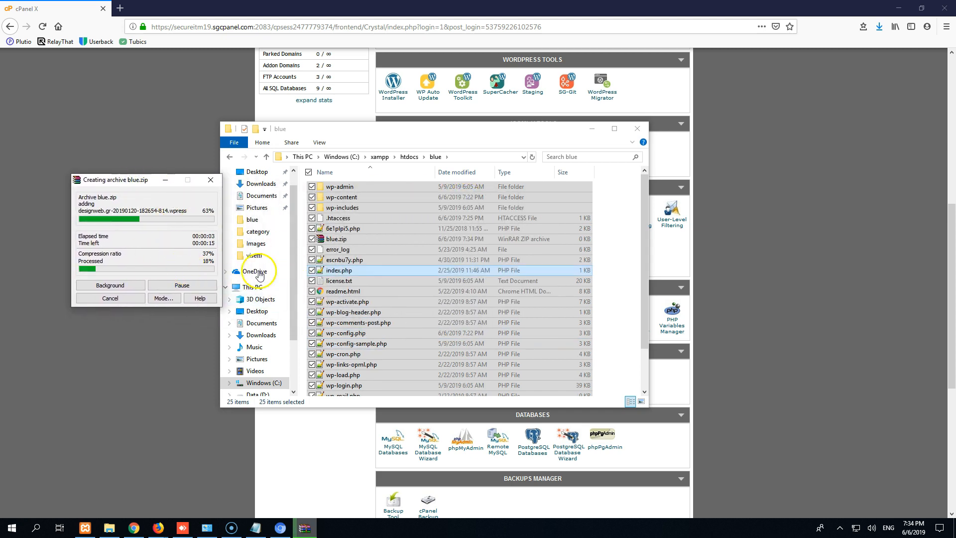
- Look through the local blue folder, covering wp-content, wp-admin, wp-includes and the loose WordPress files in the site root
{"action": "left_click", "coordinate": [409, 272]}
{"action": "left_click_drag", "start_coordinate": [428, 129], "coordinate": [484, 109]}
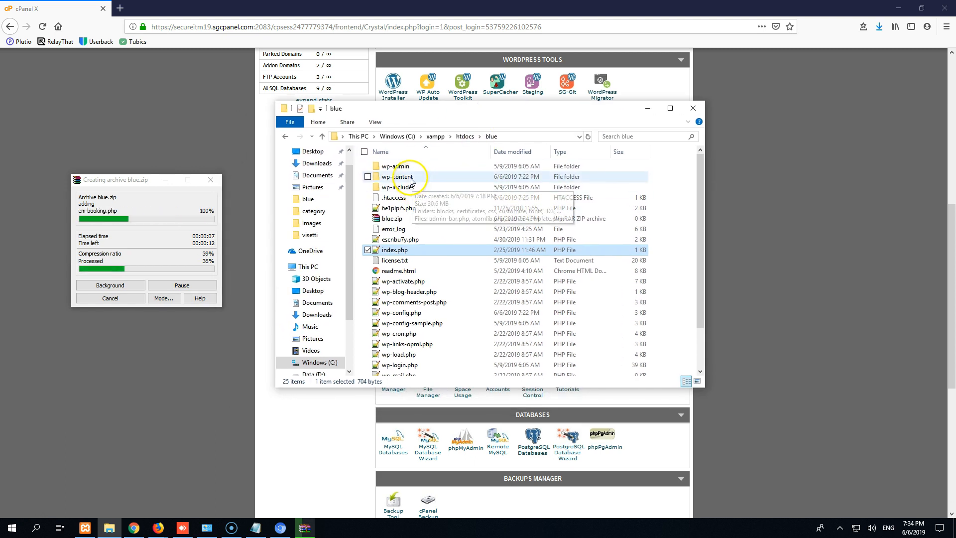
{"action": "double_click", "coordinate": [385, 178]}
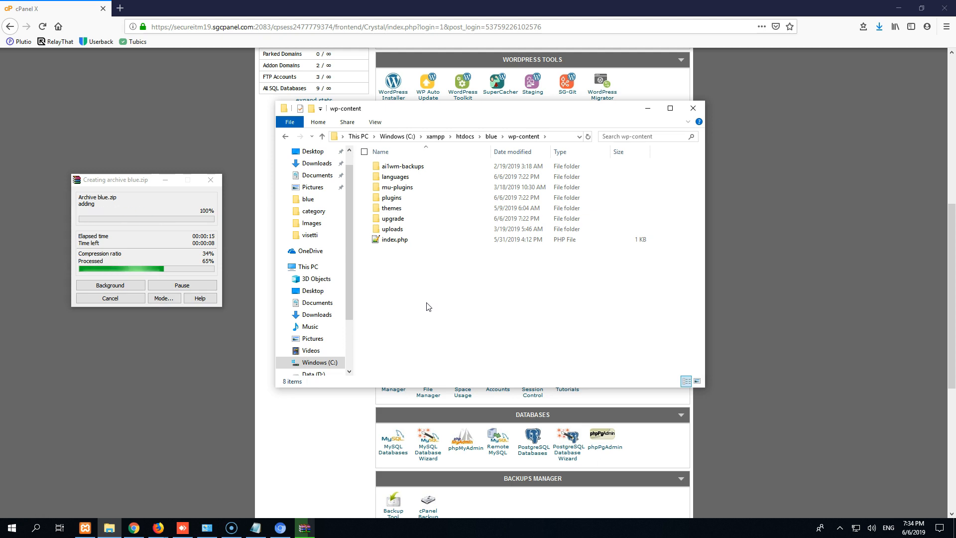
{"action": "left_click", "coordinate": [322, 136]}
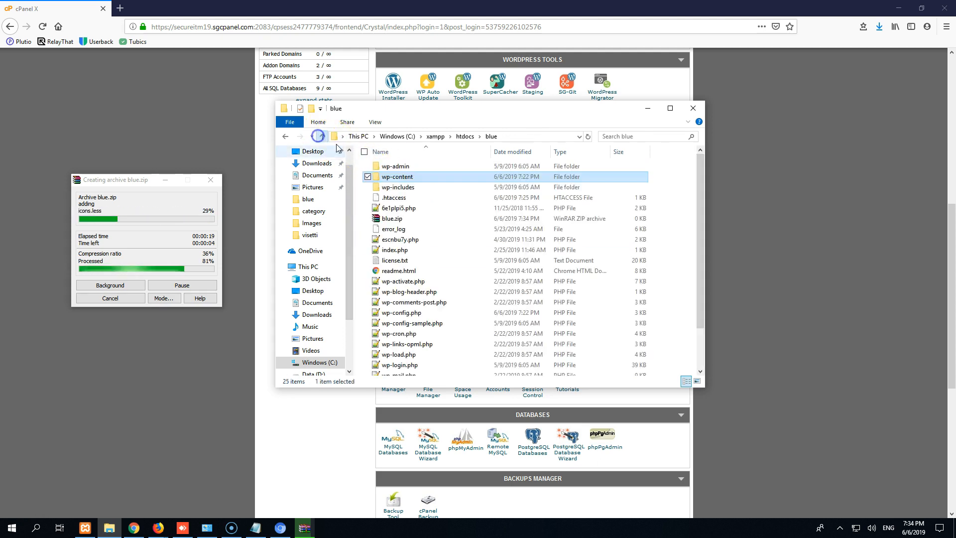
{"action": "left_click", "coordinate": [391, 166]}
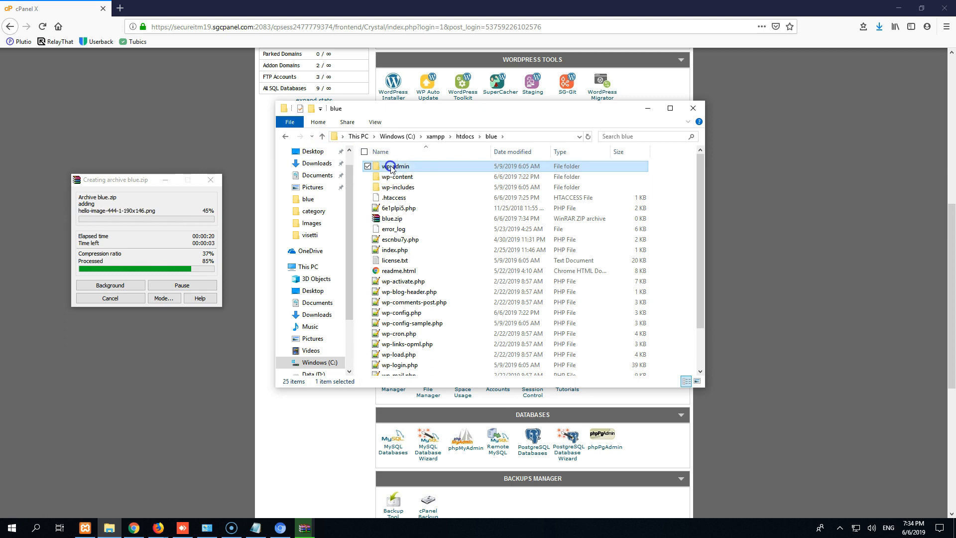
{"action": "left_click", "coordinate": [371, 187]}
{"action": "left_click_drag", "start_coordinate": [367, 232], "coordinate": [421, 379]}
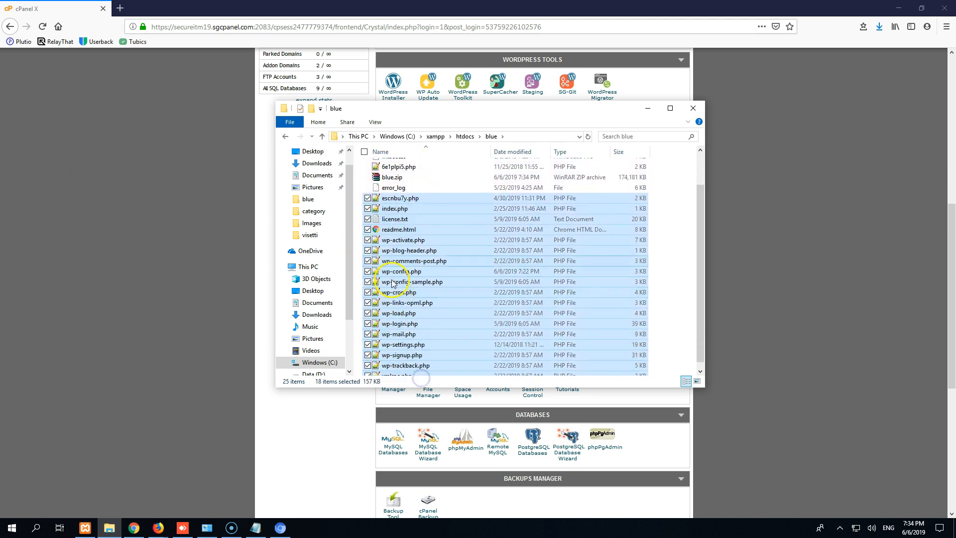
{"action": "left_click", "coordinate": [358, 211]}
{"action": "scroll", "coordinate": [357, 211], "scroll_direction": "up", "scroll_amount": 2}
- Examine the themes, plugins and uploads folders inside wp-content, and return to wp-content
{"action": "double_click", "coordinate": [387, 177]}
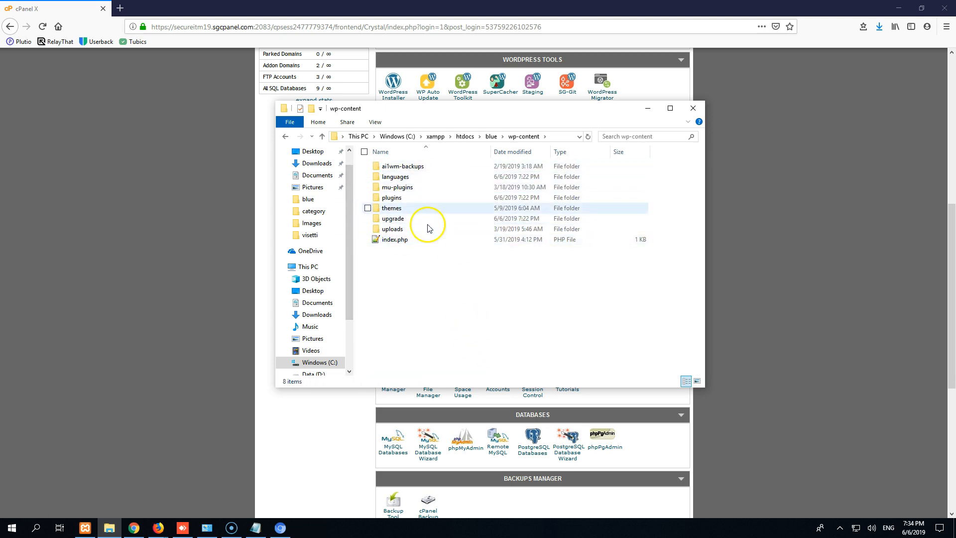
{"action": "double_click", "coordinate": [389, 209]}
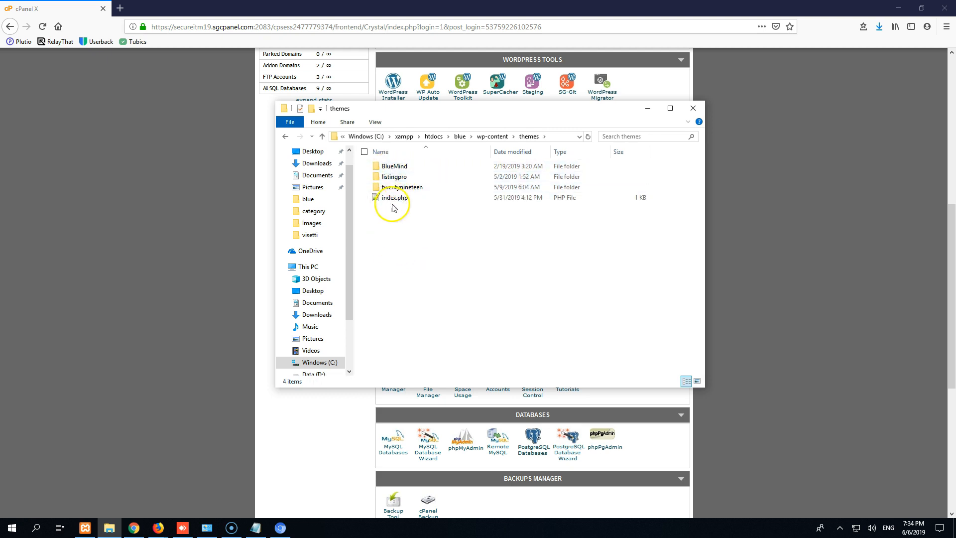
{"action": "left_click", "coordinate": [322, 136]}
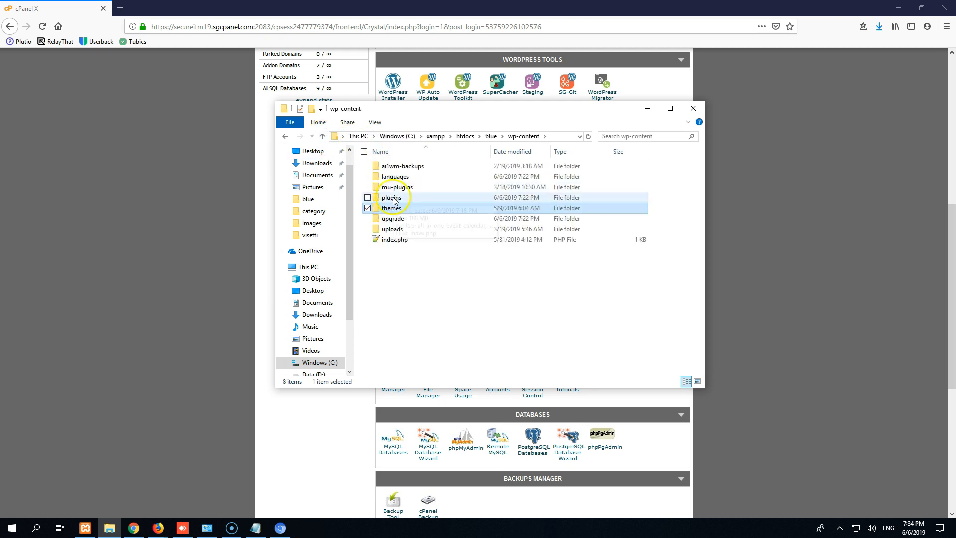
{"action": "double_click", "coordinate": [391, 197]}
{"action": "scroll", "coordinate": [427, 234], "scroll_direction": "down", "scroll_amount": 3}
{"action": "scroll", "coordinate": [399, 199], "scroll_direction": "up", "scroll_amount": 3}
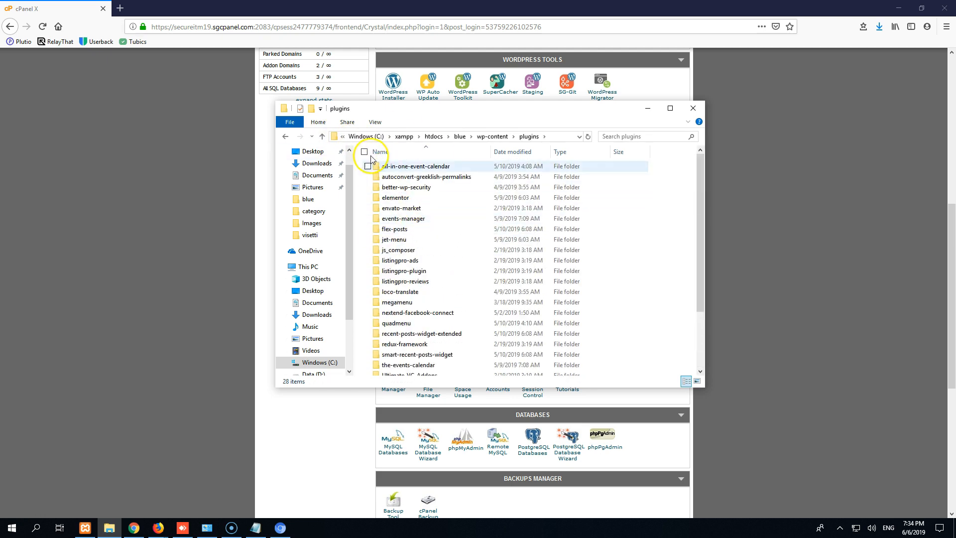
{"action": "left_click", "coordinate": [322, 137]}
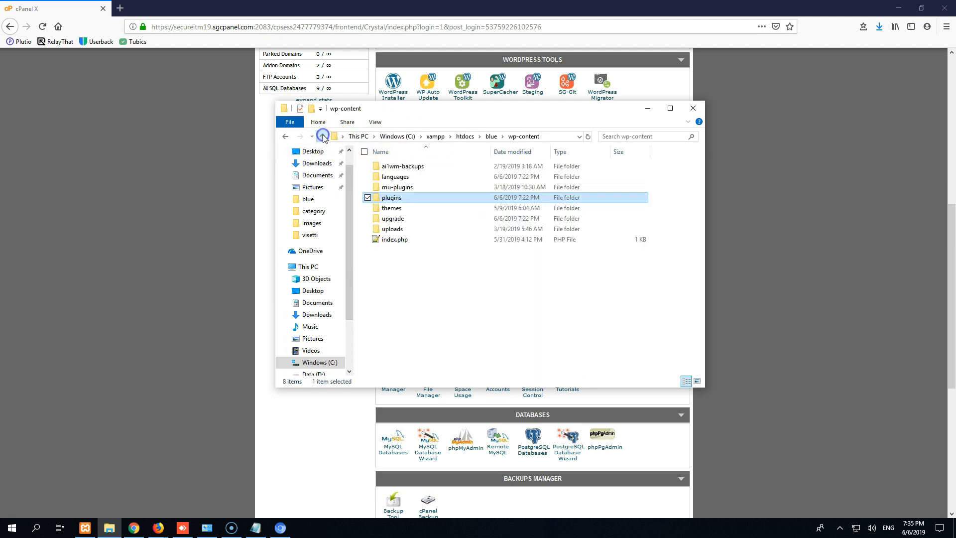
{"action": "double_click", "coordinate": [396, 229]}
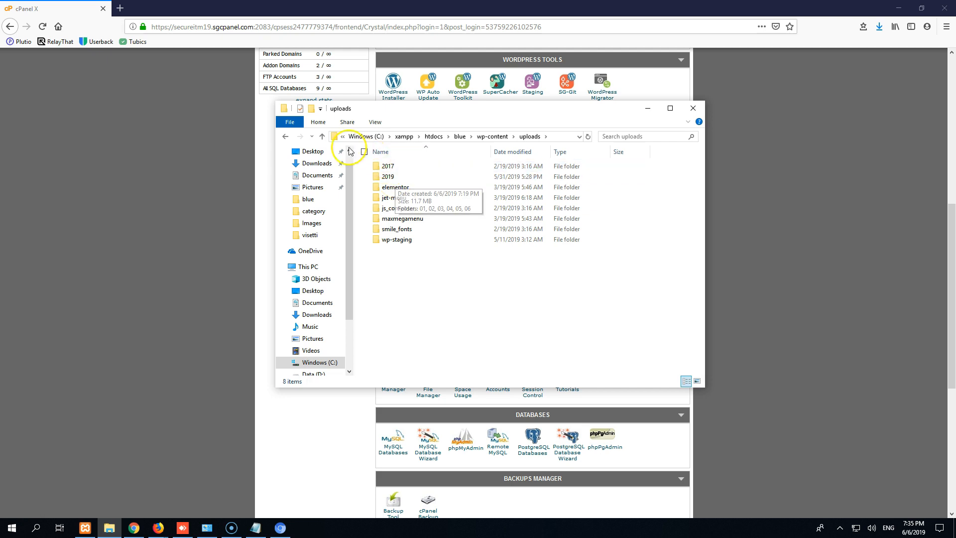
{"action": "left_click", "coordinate": [322, 137]}
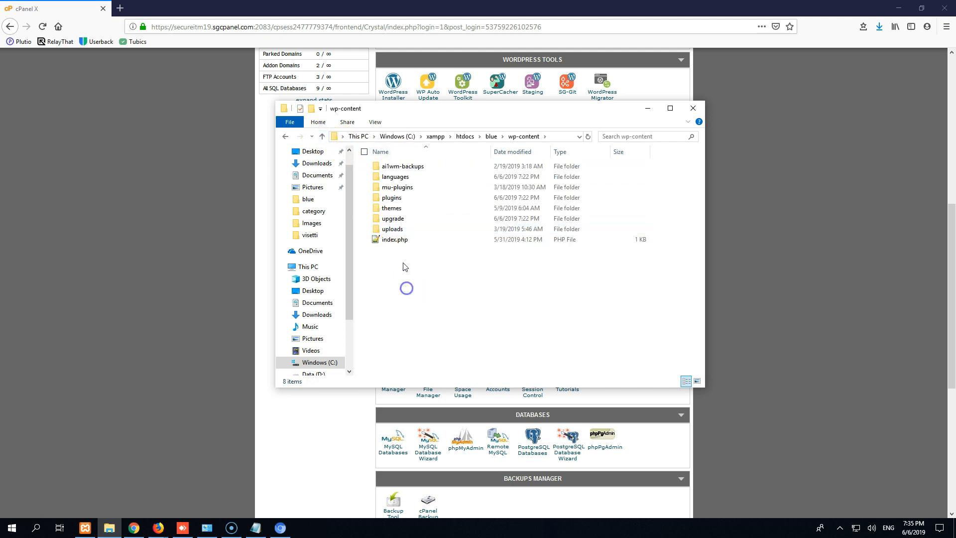
- Rename the plugins folder in wp-content to 1plugins
{"action": "right_click", "coordinate": [393, 200]}
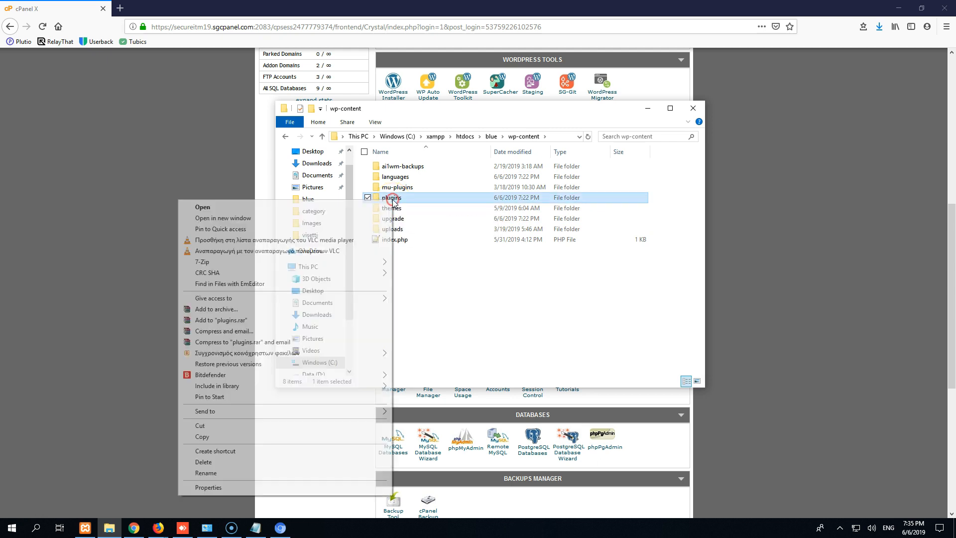
{"action": "left_click", "coordinate": [252, 473]}
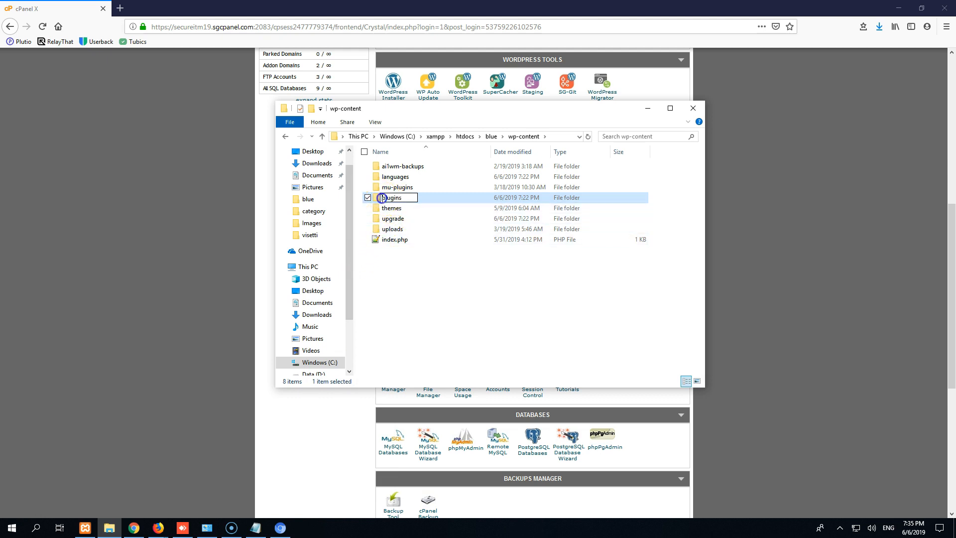
{"action": "type", "text": "1"}
{"action": "left_click", "coordinate": [404, 197]}
{"action": "key", "text": "Return"}
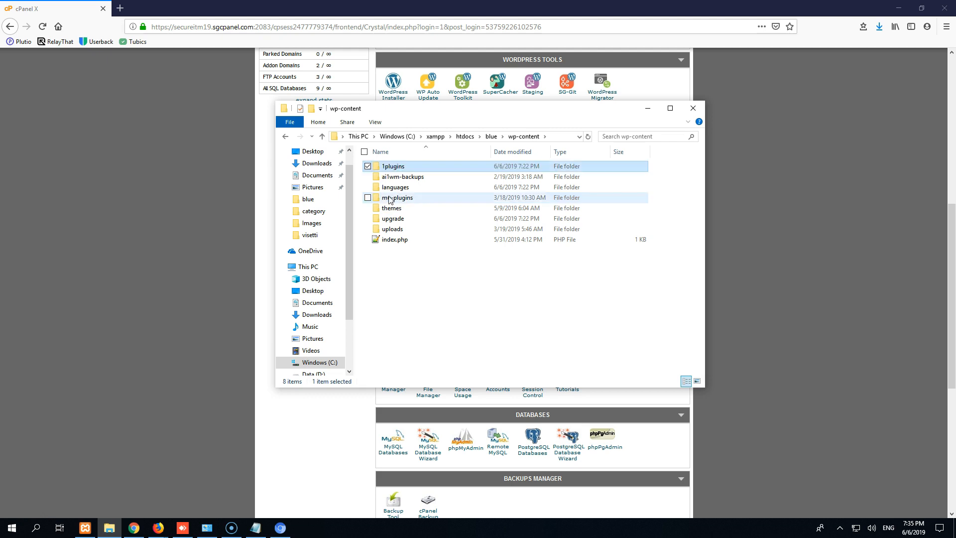
{"action": "left_click", "coordinate": [416, 287]}
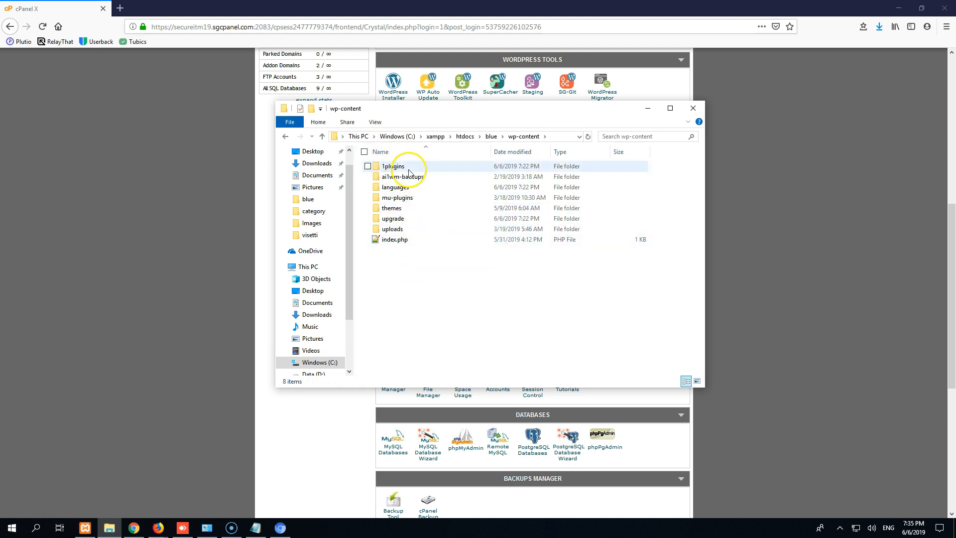
- Switch to the browser window with the local BluemindMagazine site and reload localhost/blue
{"action": "left_click", "coordinate": [234, 244]}
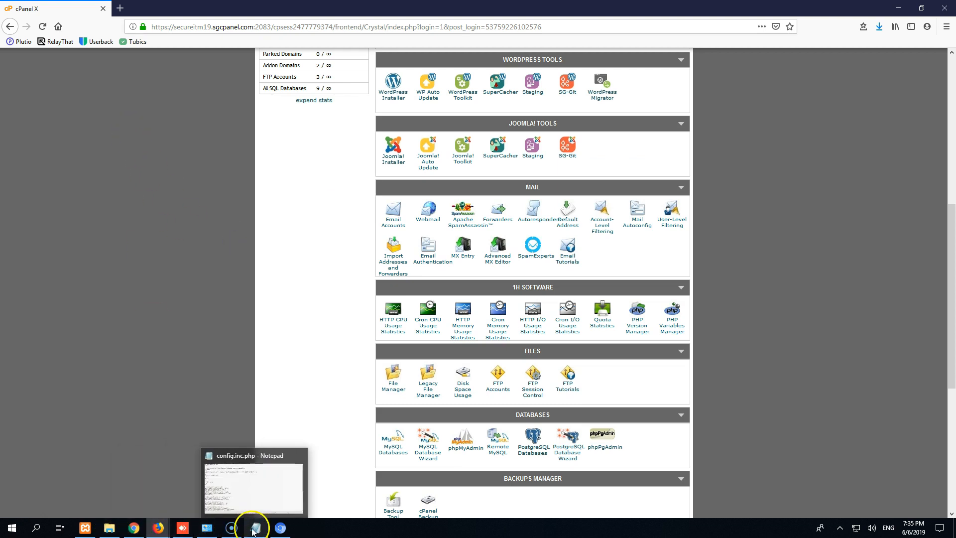
{"action": "left_click", "coordinate": [278, 528]}
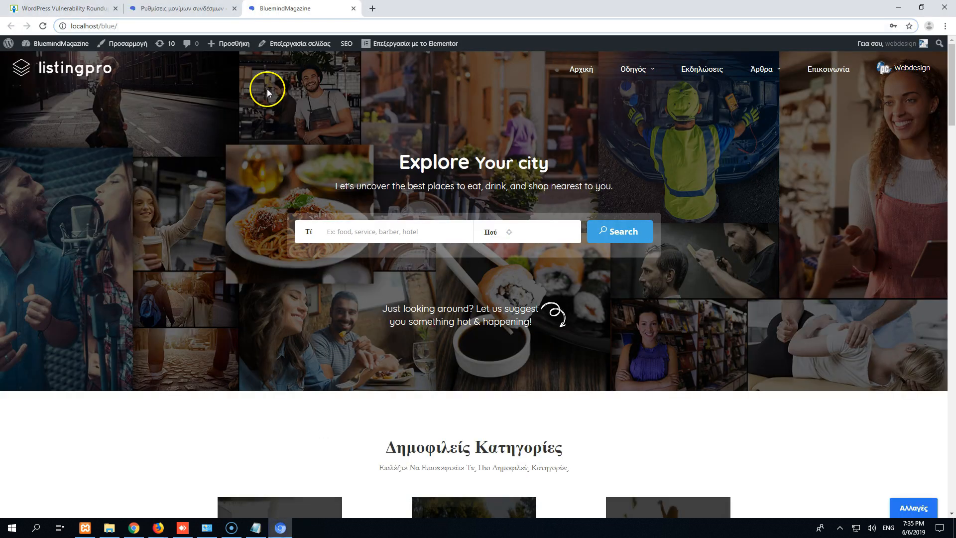
{"action": "left_click", "coordinate": [43, 26]}
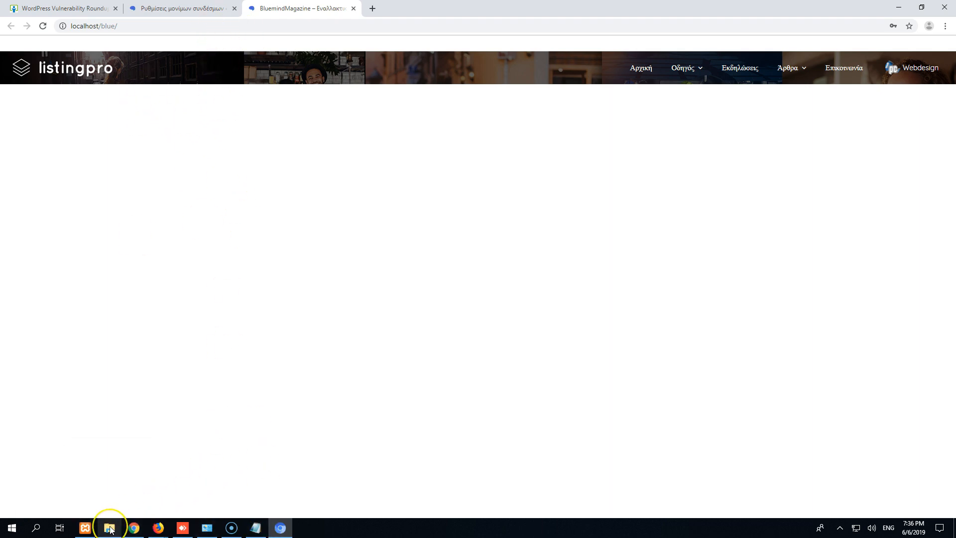
- Switch to the File Explorer window showing wp-content and rename the themes folder to 1themes
{"action": "mouse_move", "coordinate": [110, 529]}
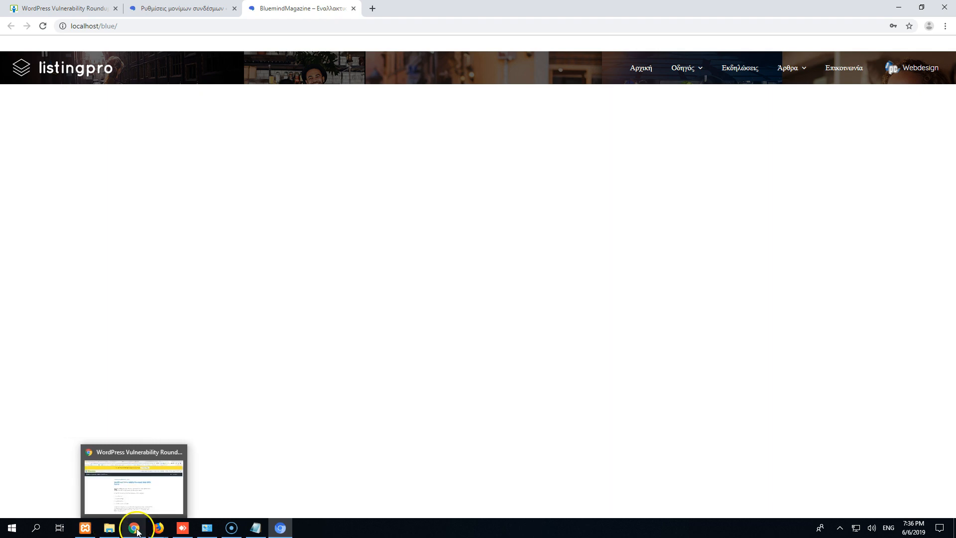
{"action": "left_click", "coordinate": [145, 504]}
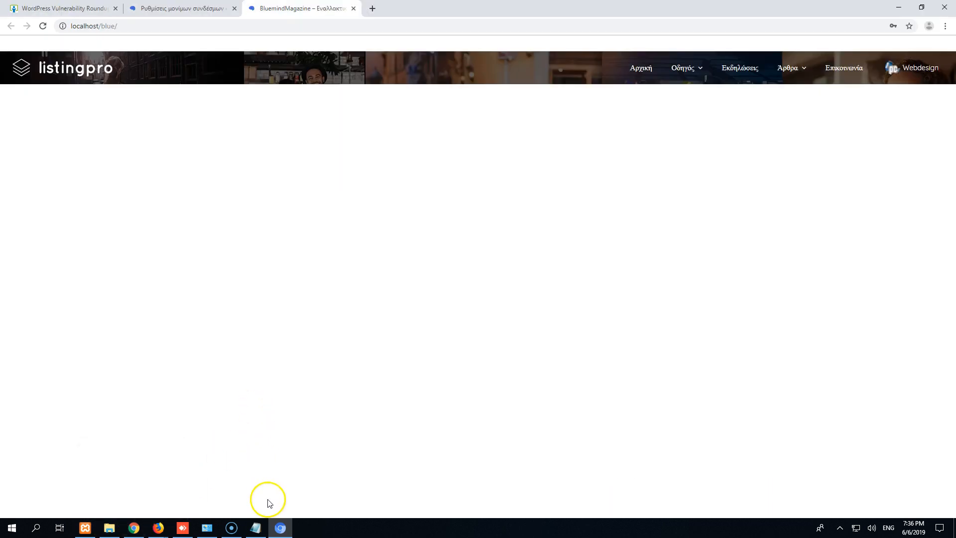
{"action": "mouse_move", "coordinate": [284, 528]}
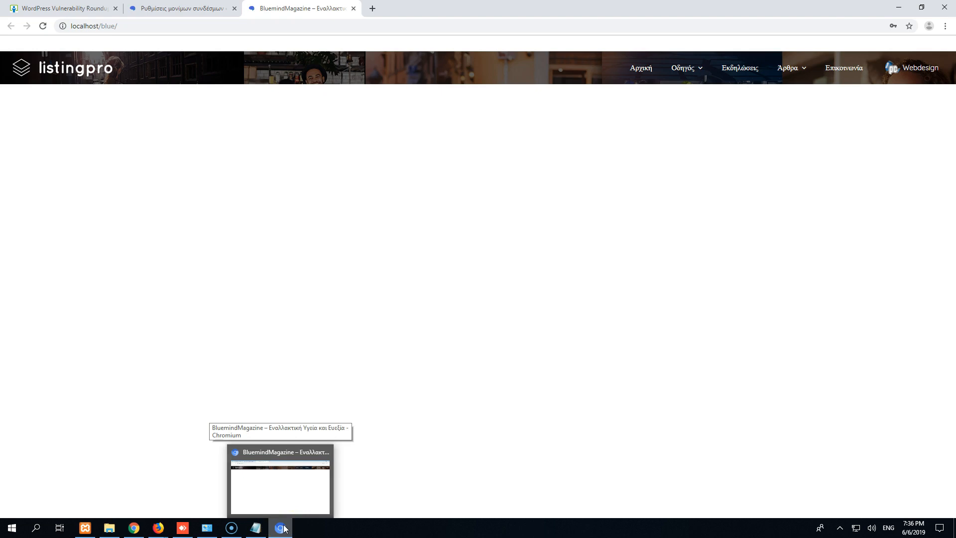
{"action": "mouse_move", "coordinate": [123, 535]}
{"action": "left_click", "coordinate": [112, 495]}
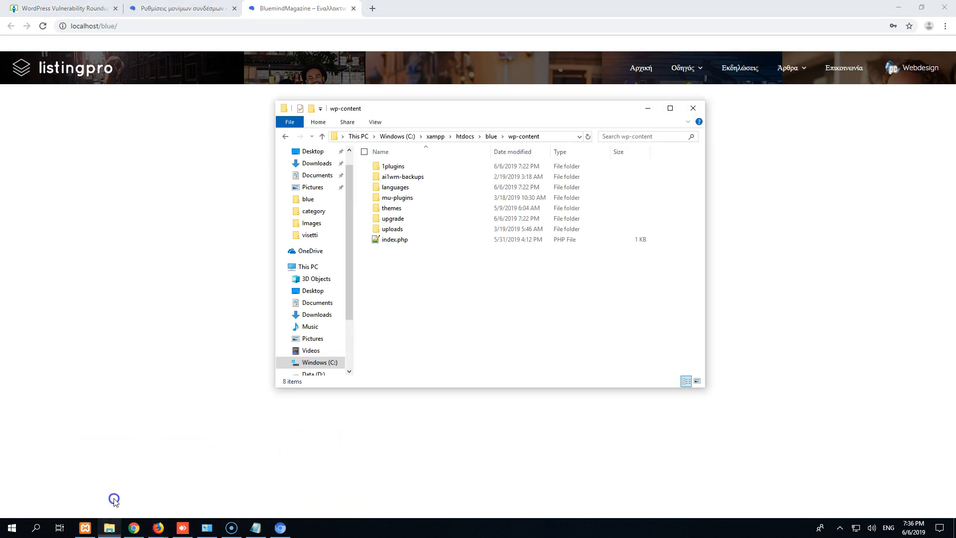
{"action": "right_click", "coordinate": [394, 209]}
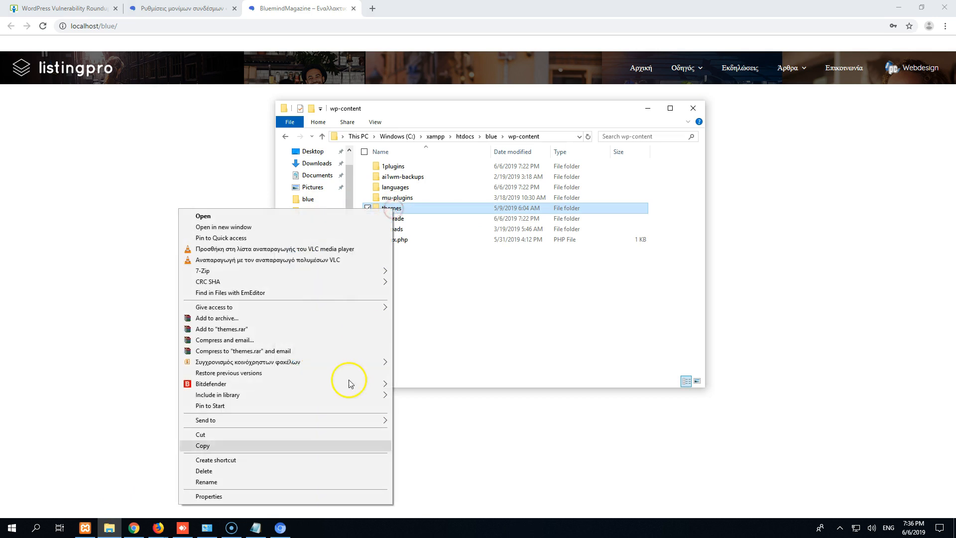
{"action": "left_click", "coordinate": [288, 482]}
{"action": "left_click", "coordinate": [384, 207]}
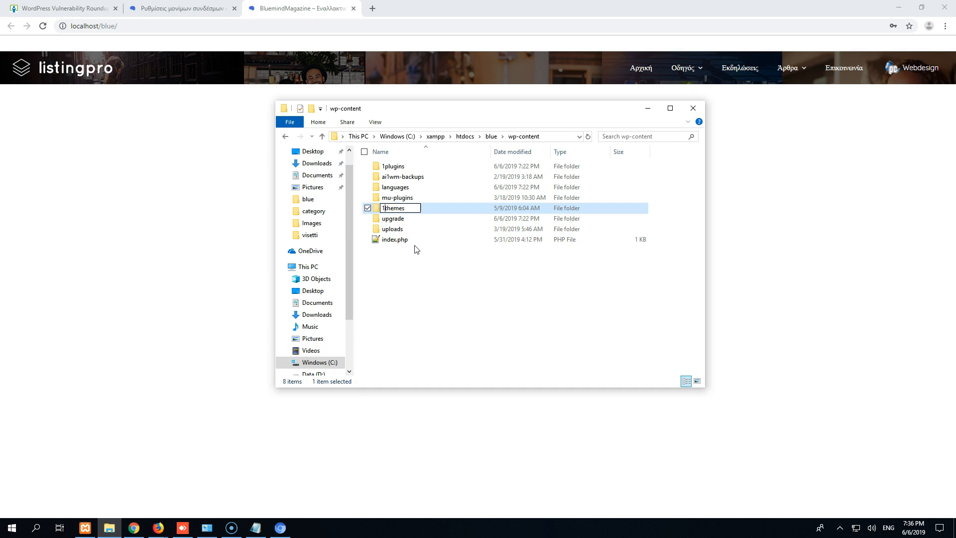
{"action": "type", "text": "1"}
{"action": "key", "text": "Return"}
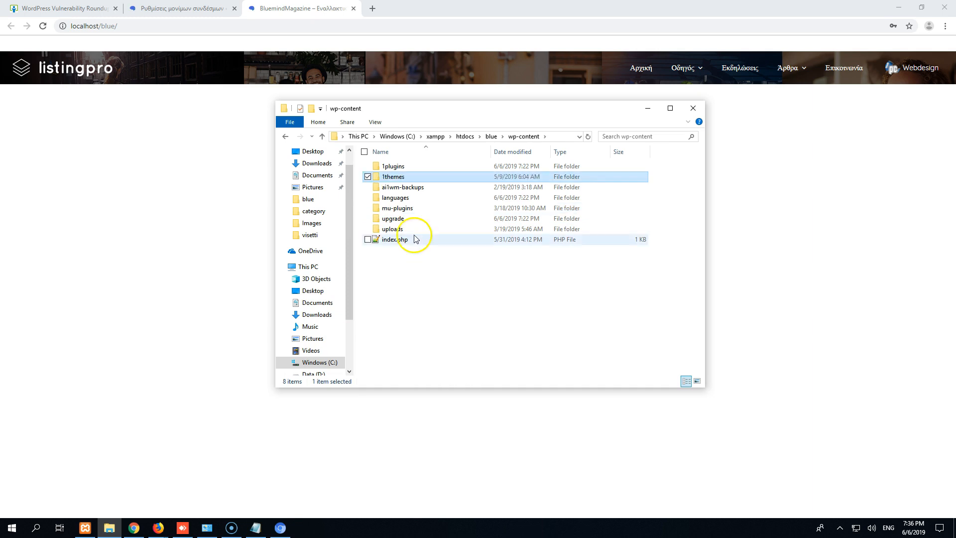
- Return to the browser, reload localhost/blue with the themes folder renamed, and read the resulting page
{"action": "left_click", "coordinate": [43, 26]}
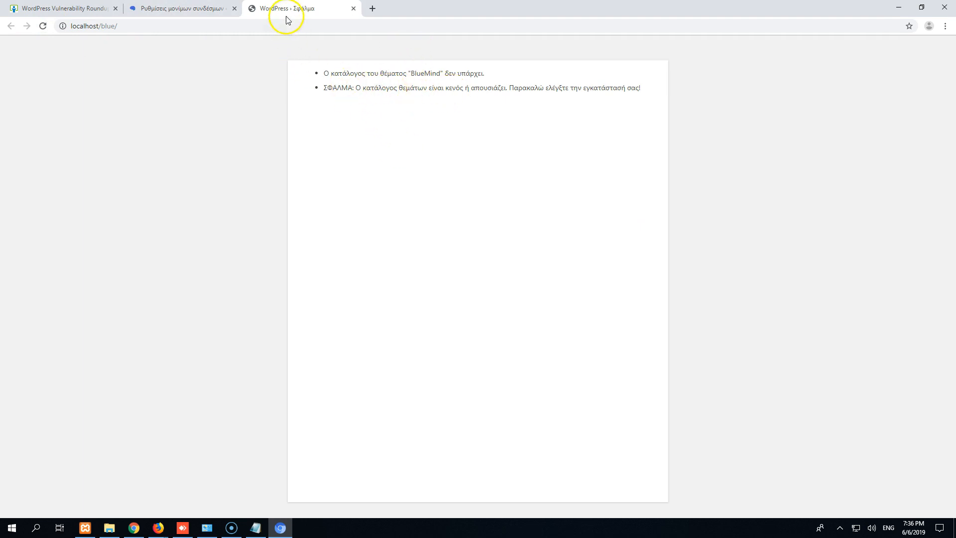
{"action": "left_click_drag", "start_coordinate": [646, 88], "coordinate": [481, 73]}
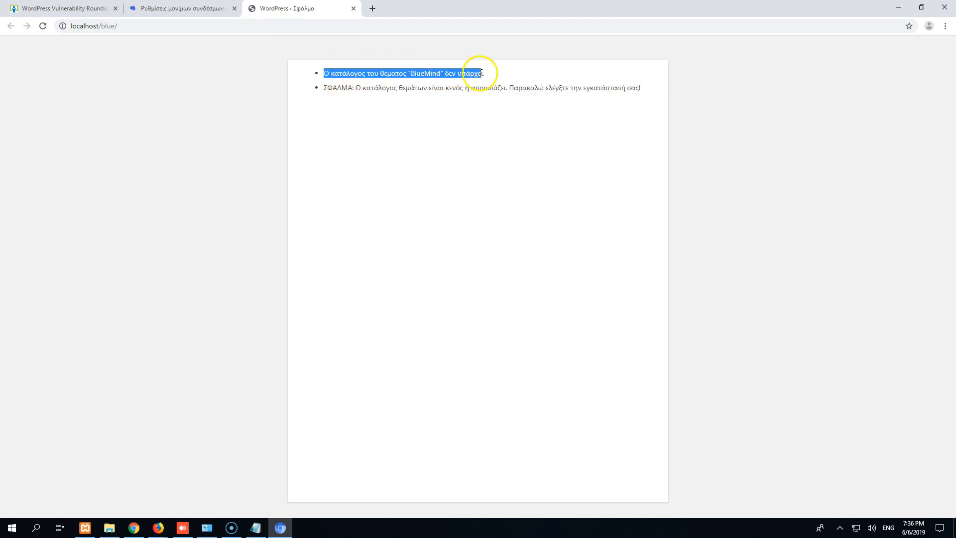
{"action": "left_click", "coordinate": [556, 106]}
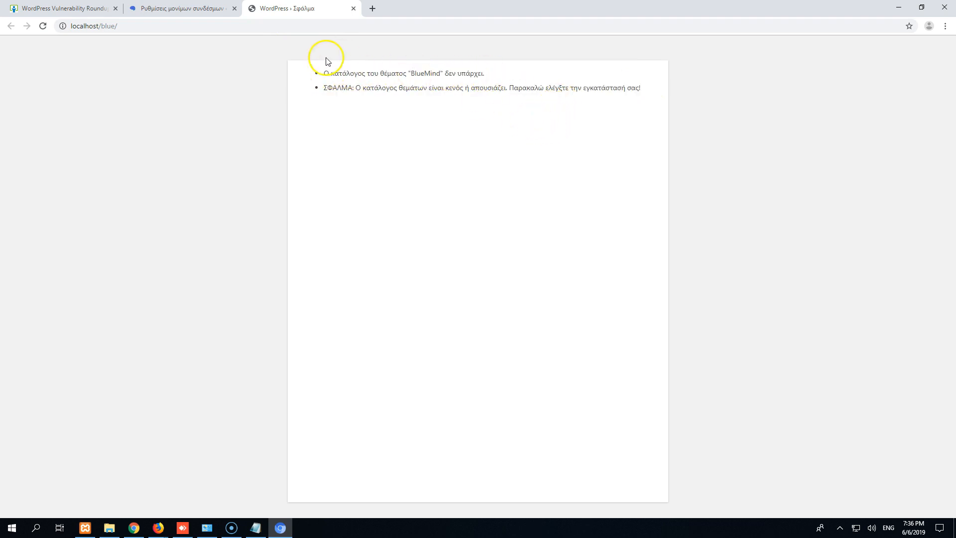
- In the WordPress admin's General Settings, set the site language to English (United States) and save the changes
{"action": "left_click", "coordinate": [188, 11]}
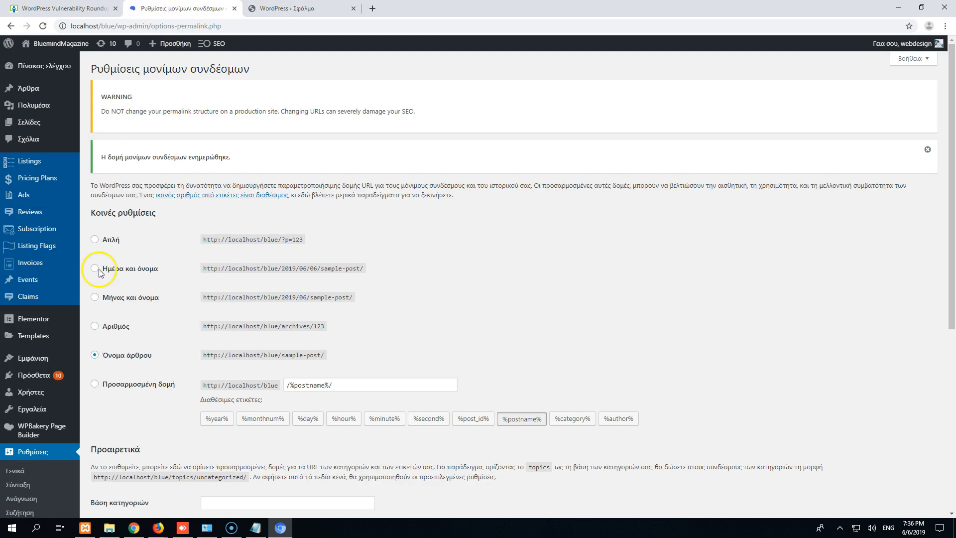
{"action": "scroll", "coordinate": [35, 418], "scroll_direction": "down", "scroll_amount": 4}
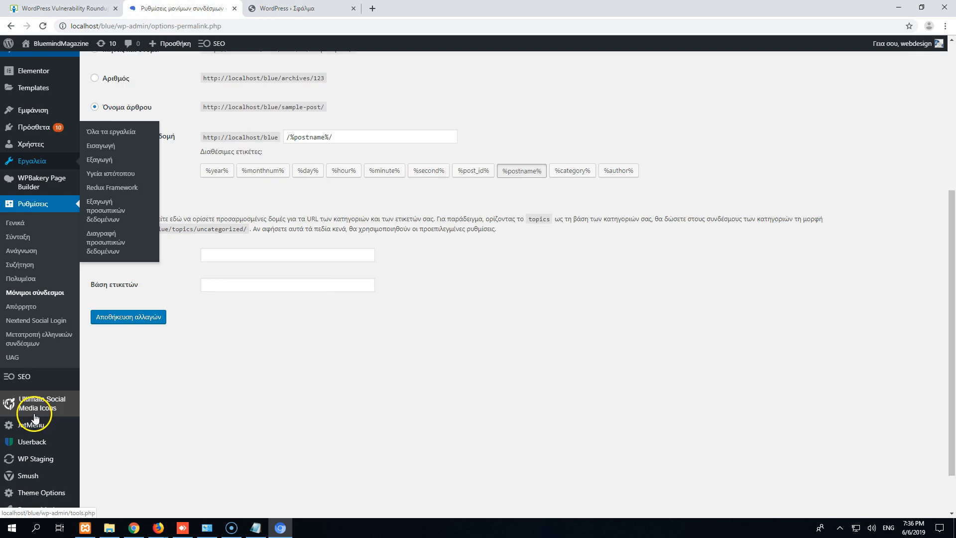
{"action": "left_click", "coordinate": [24, 223]}
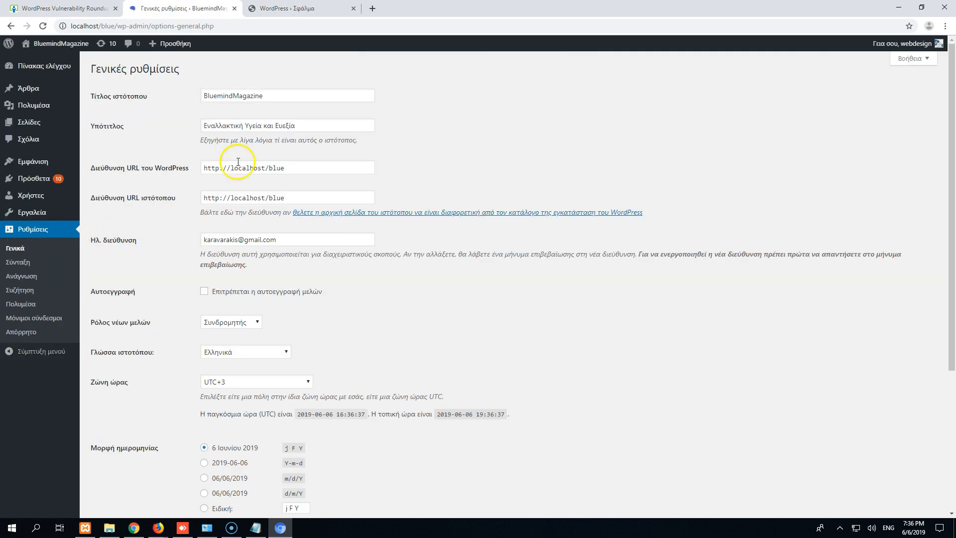
{"action": "scroll", "coordinate": [232, 194], "scroll_direction": "down", "scroll_amount": 3}
{"action": "scroll", "coordinate": [233, 211], "scroll_direction": "down", "scroll_amount": 1}
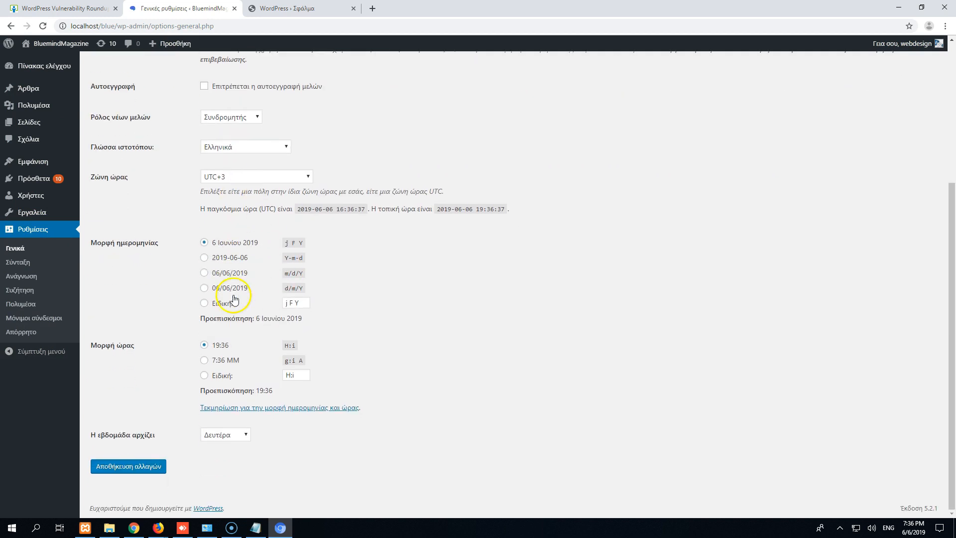
{"action": "scroll", "coordinate": [235, 299], "scroll_direction": "up", "scroll_amount": 5}
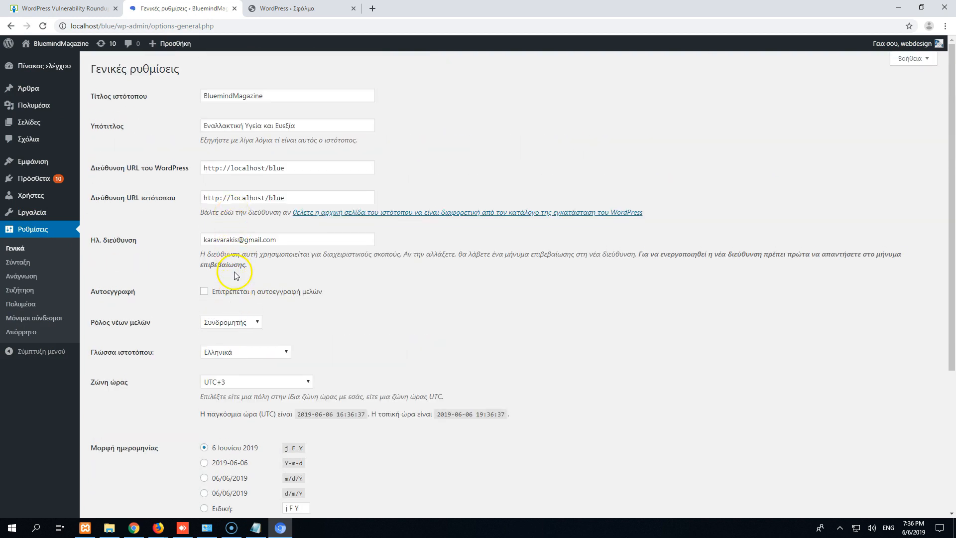
{"action": "left_click", "coordinate": [245, 352]}
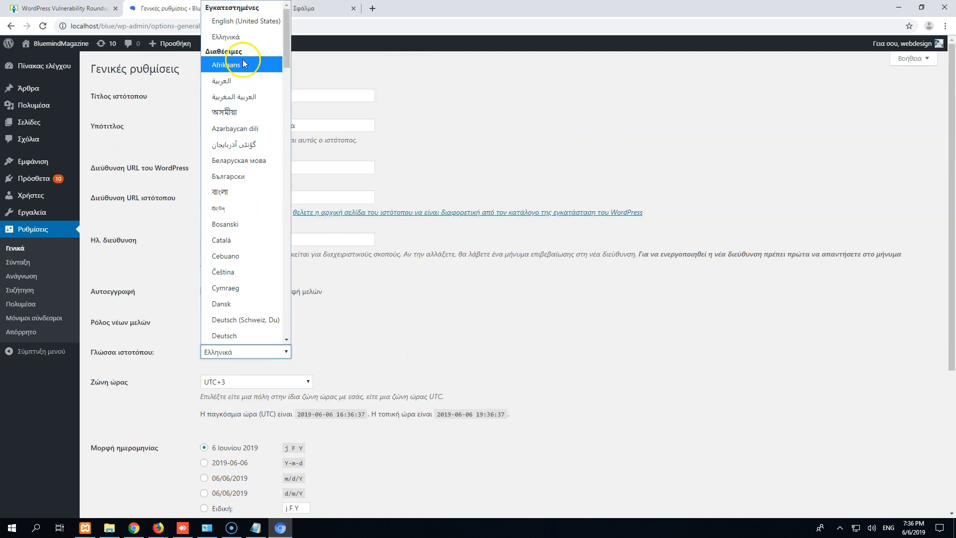
{"action": "left_click", "coordinate": [241, 22]}
{"action": "scroll", "coordinate": [203, 204], "scroll_direction": "down", "scroll_amount": 4}
{"action": "left_click", "coordinate": [128, 469]}
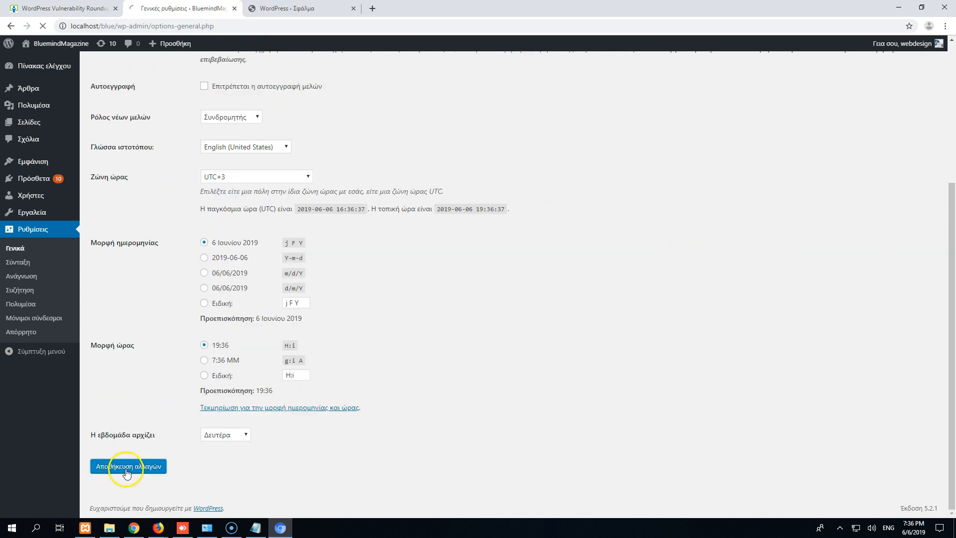
- Reload the localhost/blue page and read its message in English
{"action": "left_click", "coordinate": [289, 8]}
{"action": "left_click", "coordinate": [44, 26]}
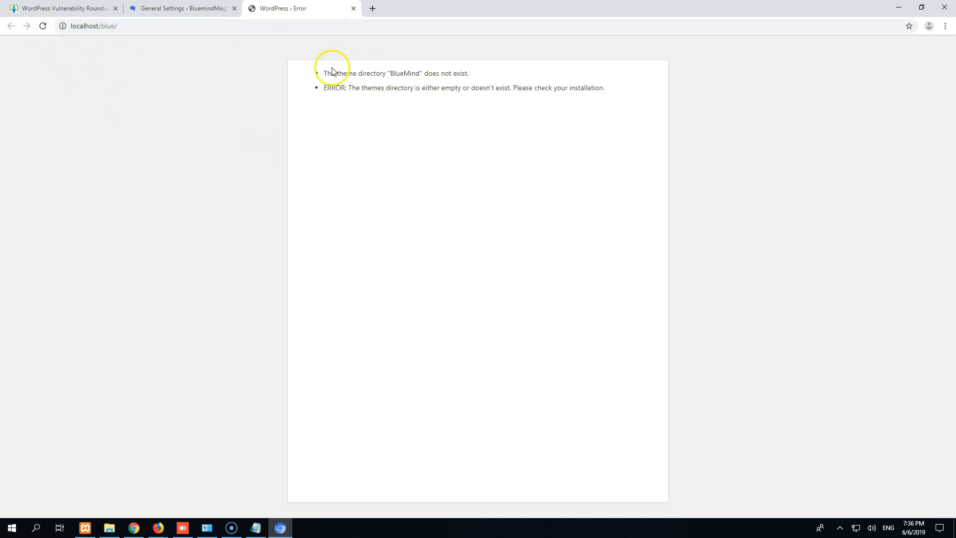
{"action": "left_click_drag", "start_coordinate": [325, 73], "coordinate": [608, 85]}
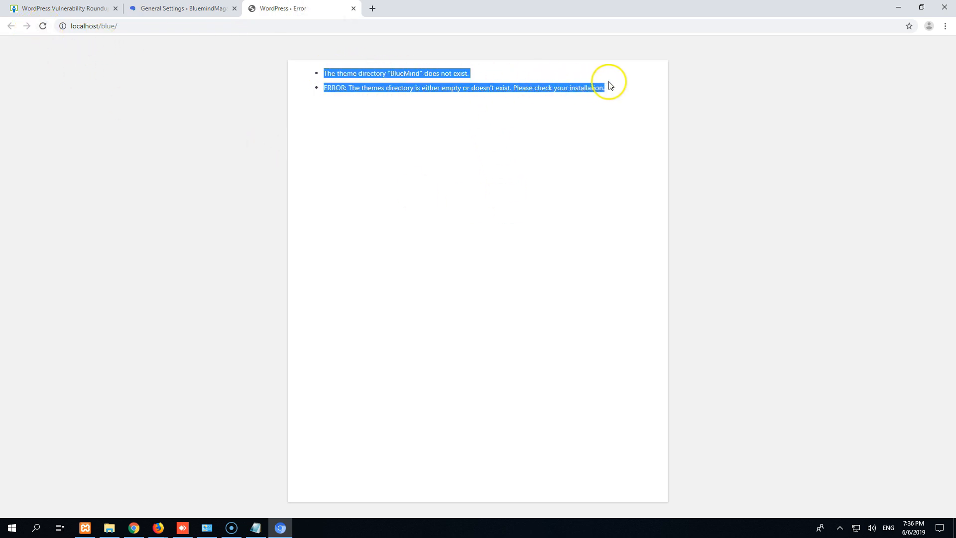
{"action": "left_click", "coordinate": [611, 107]}
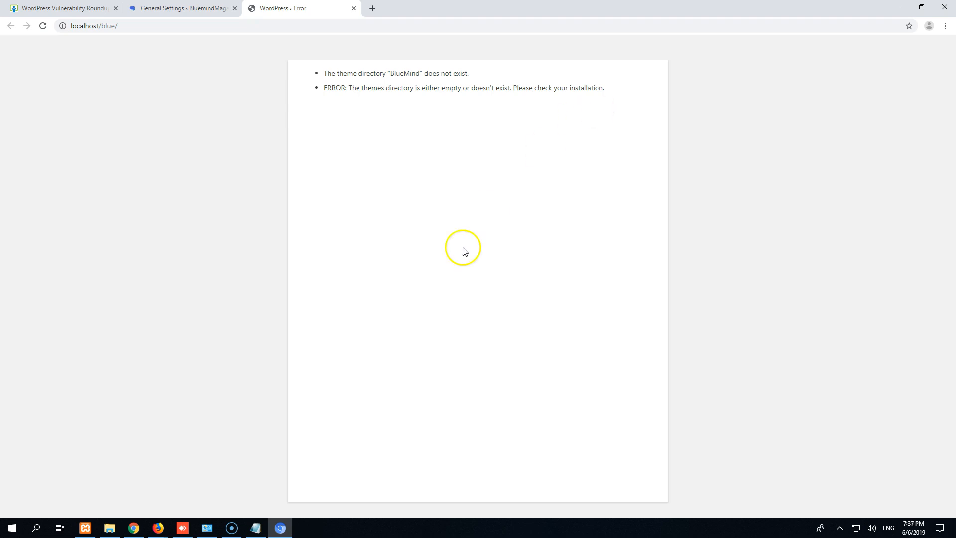
- Switch to File Explorer, point out the 1plugins and 1themes folders, and go up to the blue folder
{"action": "left_click", "coordinate": [109, 528]}
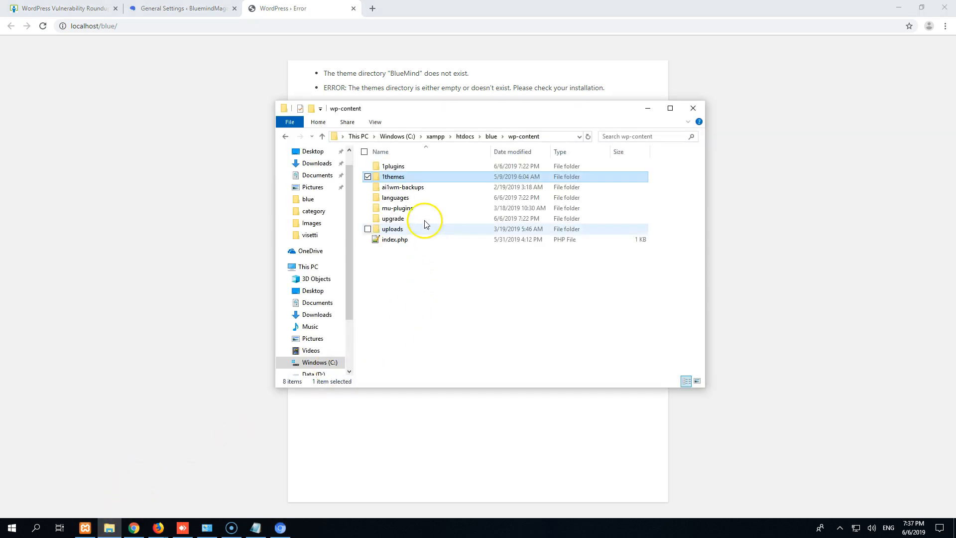
{"action": "left_click", "coordinate": [398, 167]}
{"action": "left_click", "coordinate": [396, 176]}
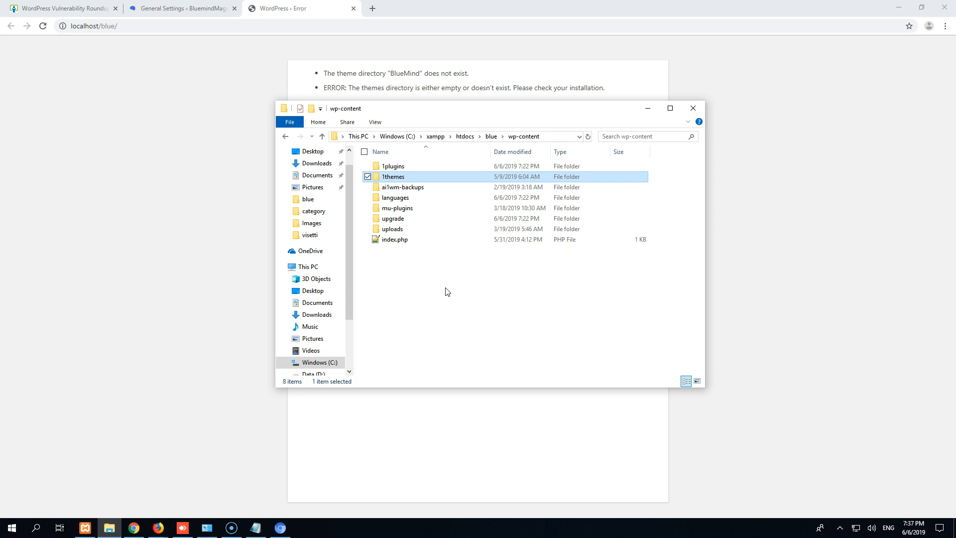
{"action": "left_click", "coordinate": [322, 137]}
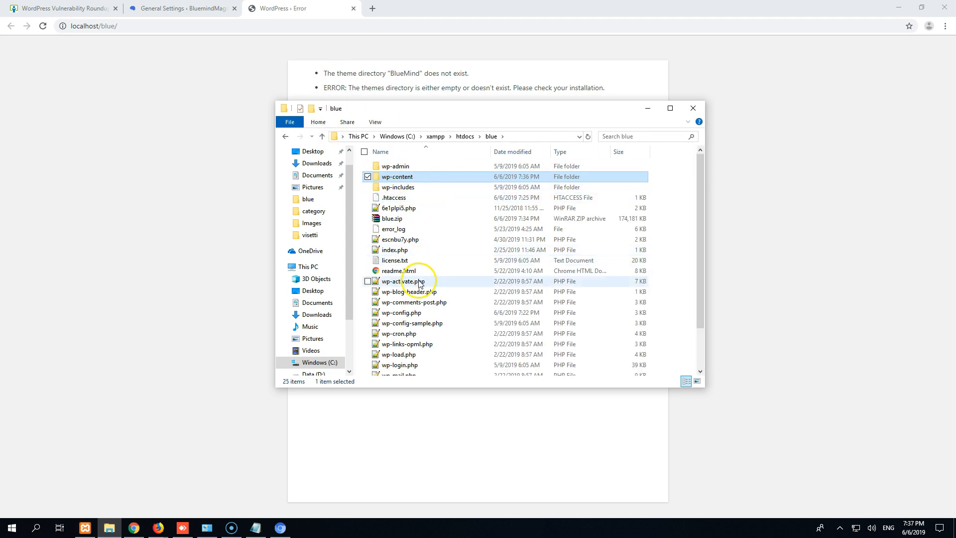
- Move the File Explorer window aside and inspect the blue folder for unfamiliar files, checking 6e1plpi5.php and escnbu7y.php
{"action": "left_click_drag", "start_coordinate": [505, 111], "coordinate": [321, 101]}
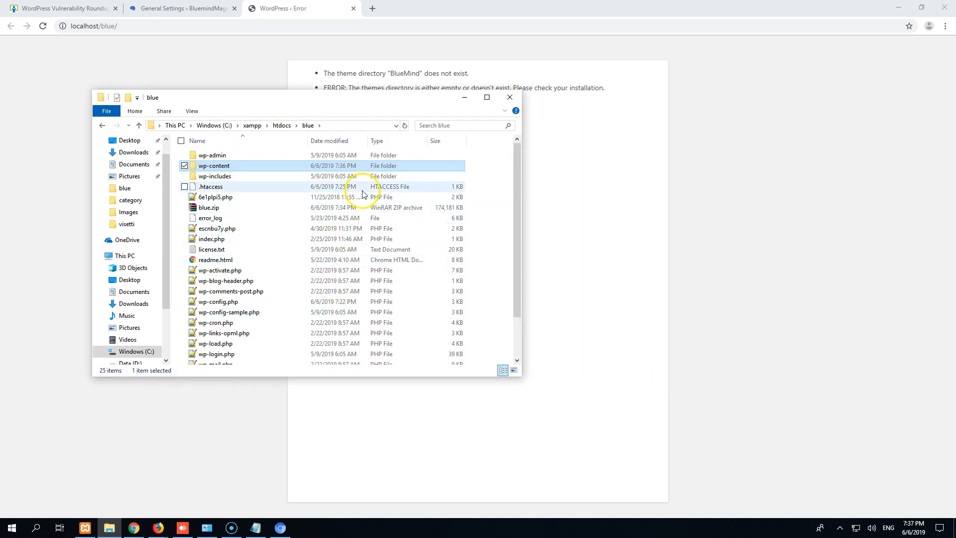
{"action": "left_click", "coordinate": [207, 198]}
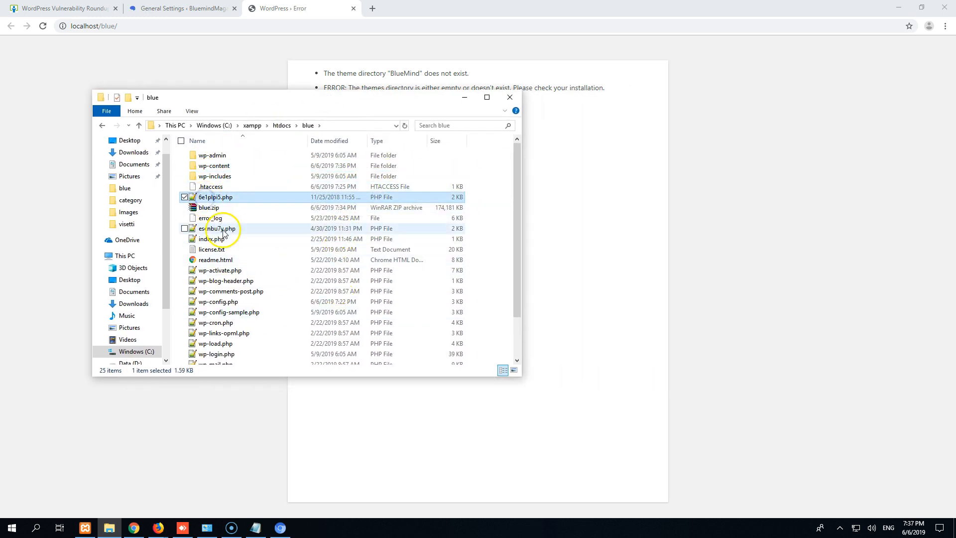
{"action": "left_click", "coordinate": [210, 229]}
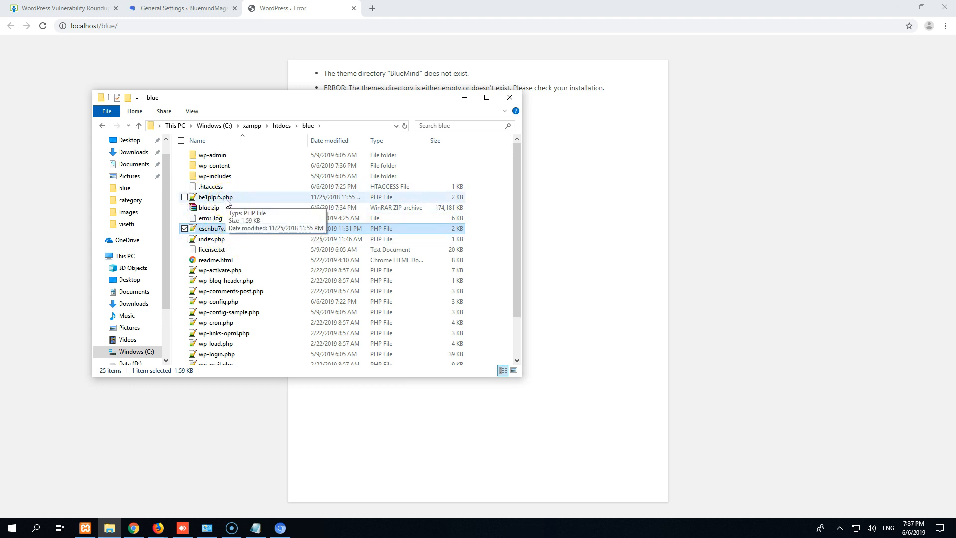
{"action": "left_click_drag", "start_coordinate": [309, 99], "coordinate": [273, 70]}
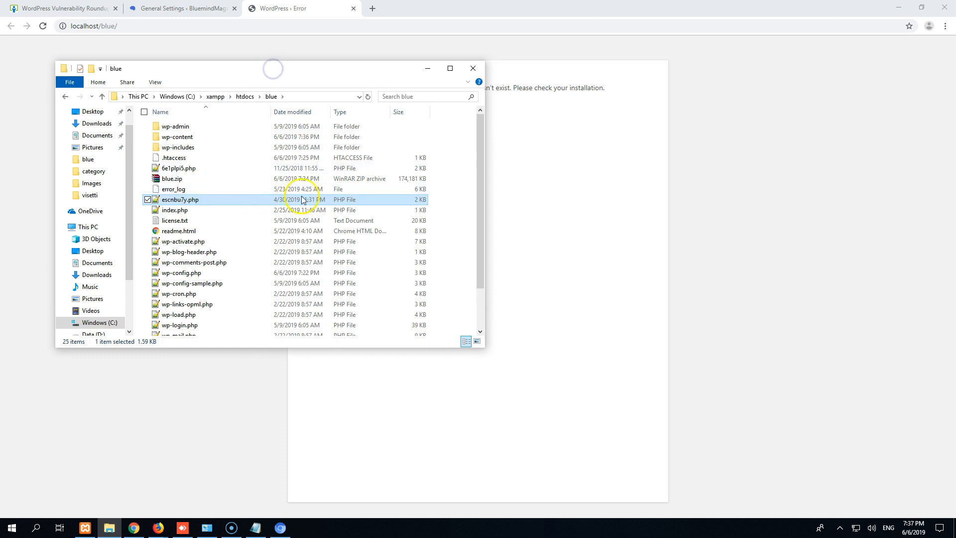
{"action": "left_click_drag", "start_coordinate": [480, 226], "coordinate": [473, 283]}
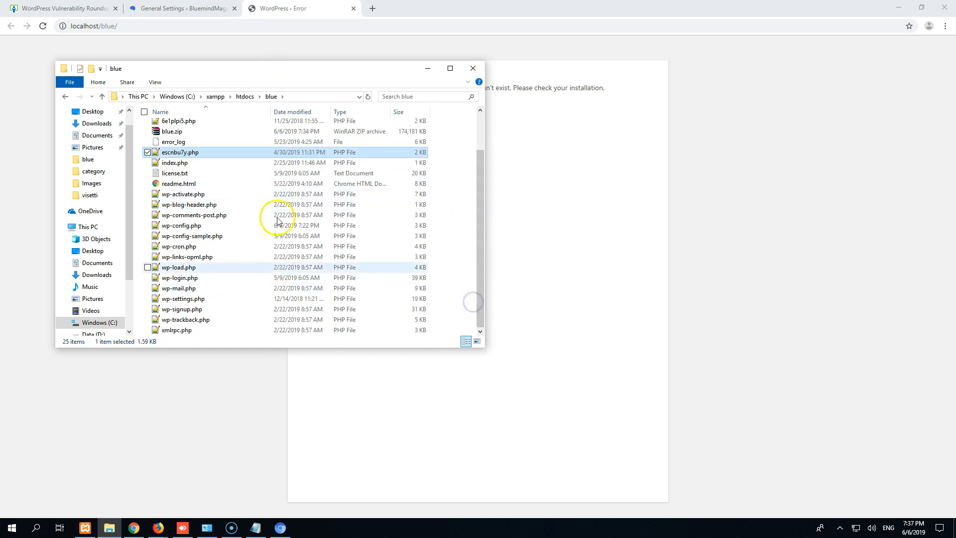
{"action": "scroll", "coordinate": [211, 254], "scroll_direction": "up", "scroll_amount": 2}
{"action": "scroll", "coordinate": [234, 219], "scroll_direction": "down", "scroll_amount": 2}
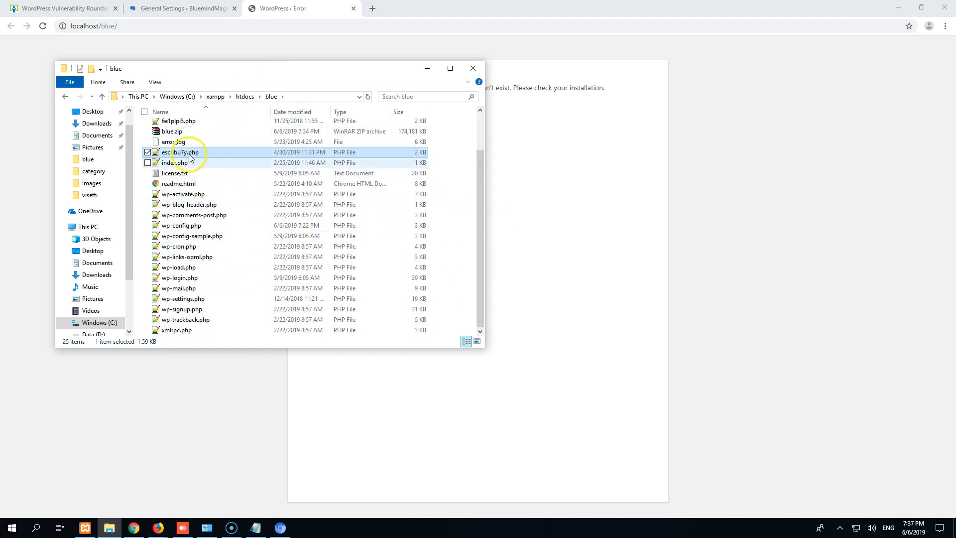
{"action": "scroll", "coordinate": [214, 191], "scroll_direction": "up", "scroll_amount": 2}
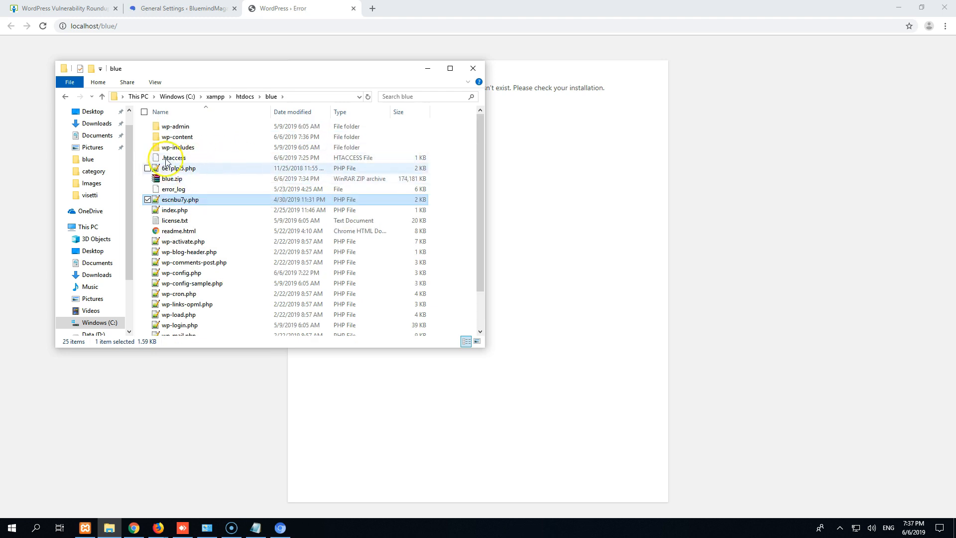
- Open wordpress.org in a new browser tab and go to the Get WordPress download page
{"action": "left_click", "coordinate": [323, 10]}
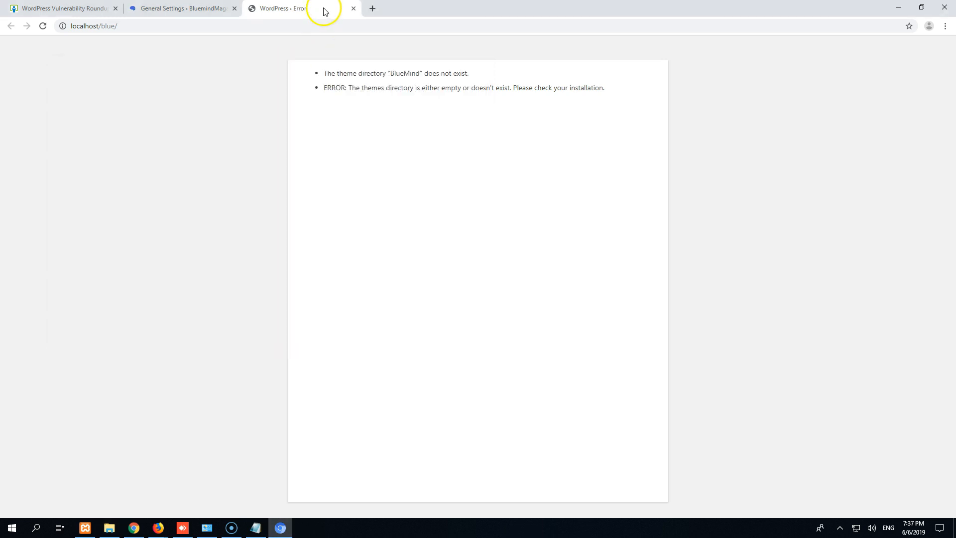
{"action": "left_click", "coordinate": [342, 24]}
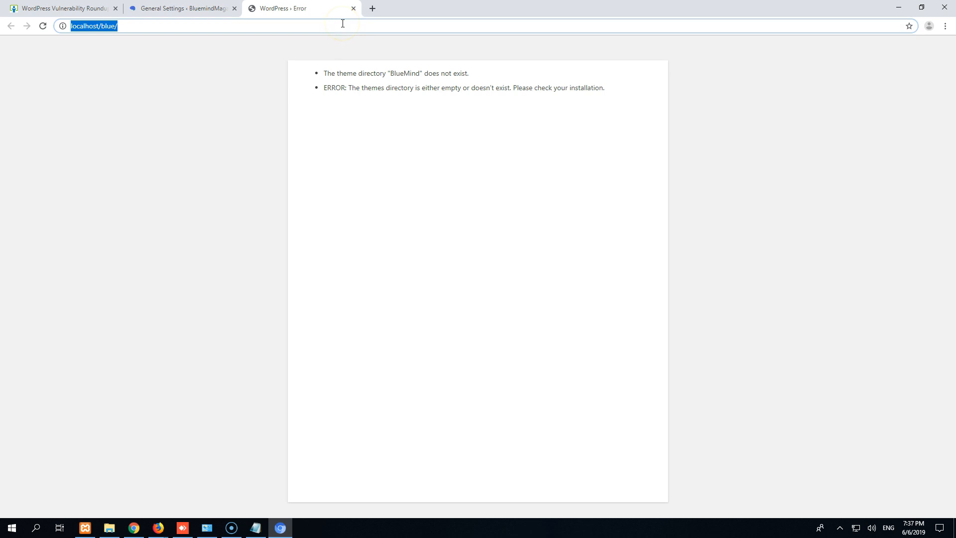
{"action": "left_click", "coordinate": [372, 10]}
{"action": "type", "text": "wor"}
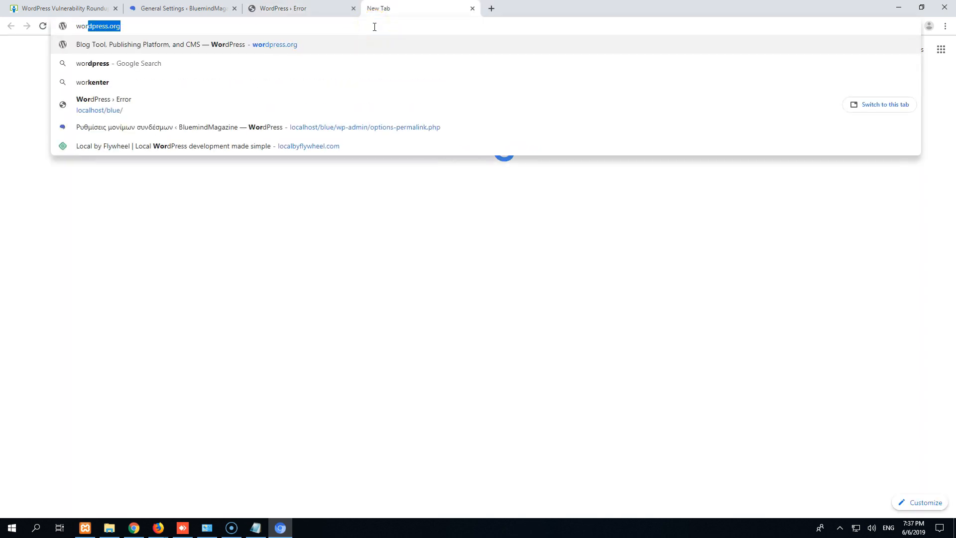
{"action": "type", "text": "dpre"}
{"action": "key", "text": "Return"}
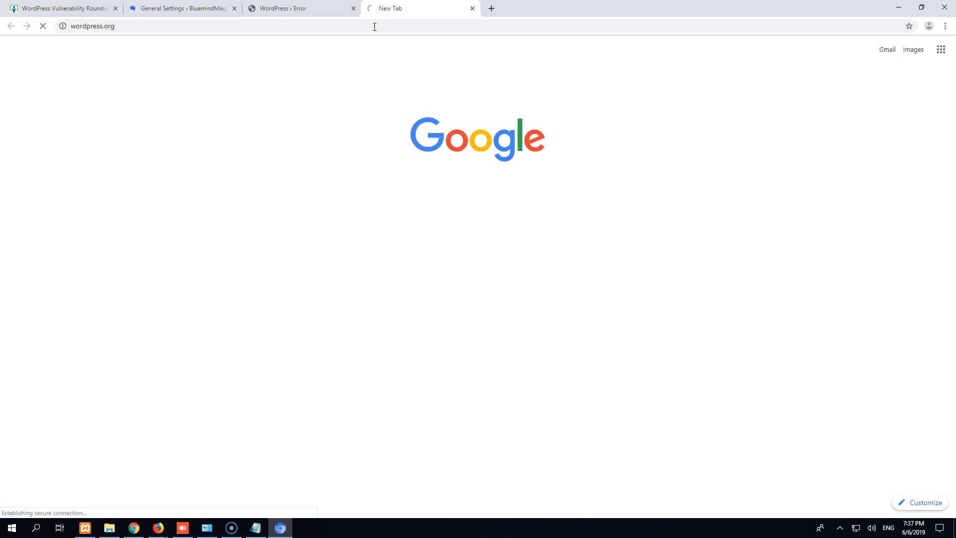
{"action": "left_click", "coordinate": [664, 81]}
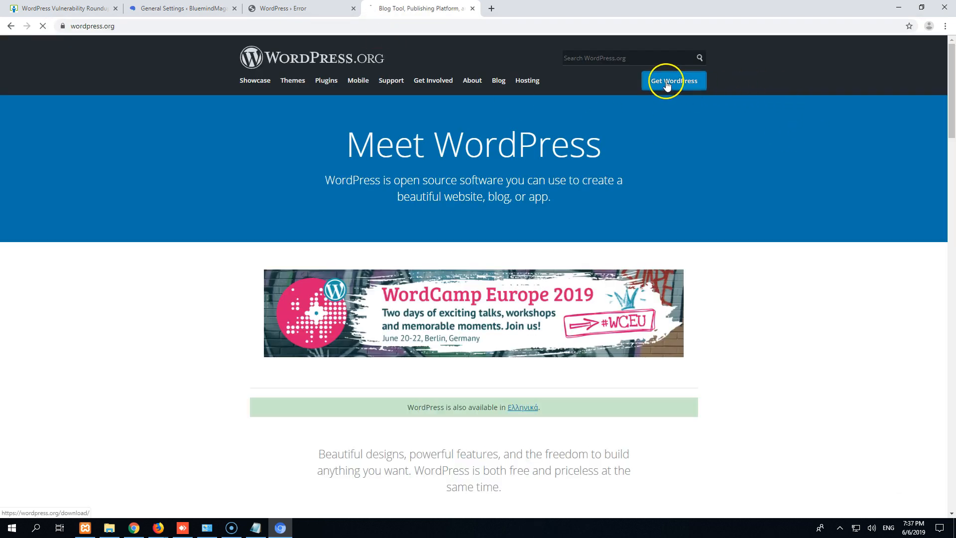
- Download the WordPress 5.2.1 zip archive and save it to the Desktop
{"action": "left_click", "coordinate": [473, 360]}
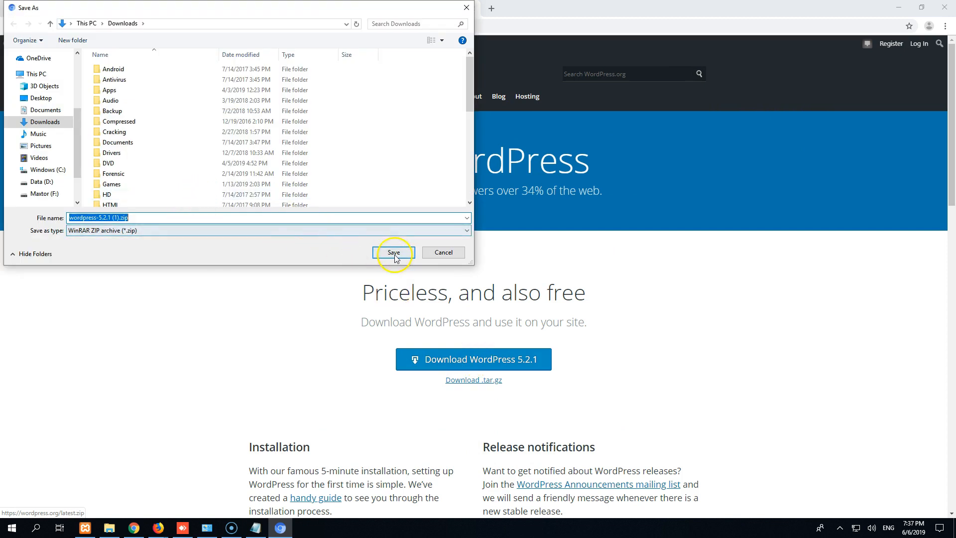
{"action": "left_click", "coordinate": [42, 101]}
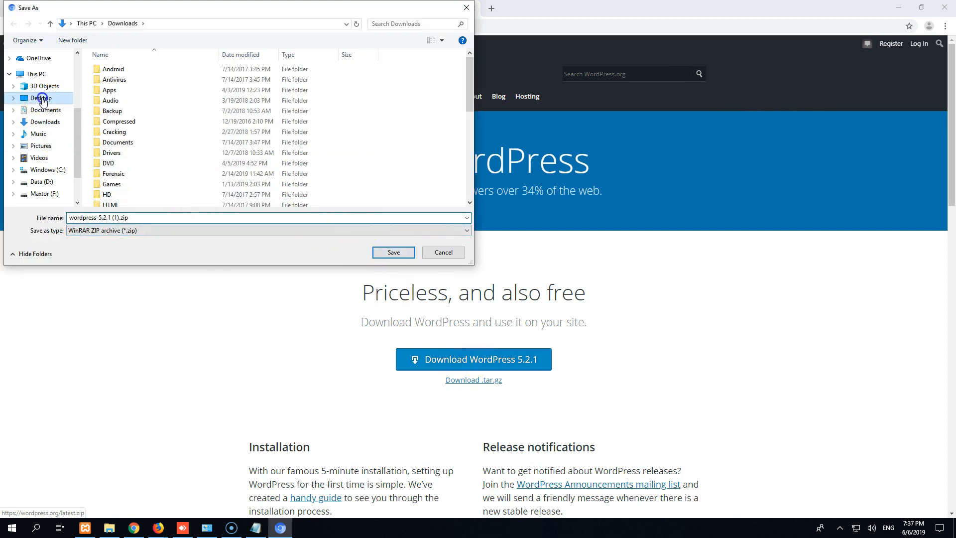
{"action": "left_click", "coordinate": [391, 253]}
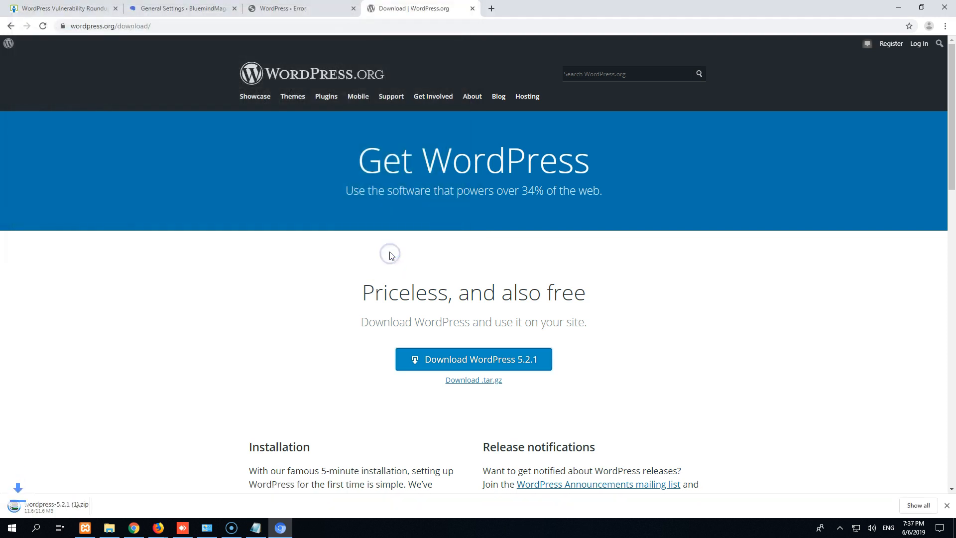
- Show the downloaded WordPress archive in its Desktop folder, extract it, and open the extracted wordpress folder
{"action": "right_click", "coordinate": [49, 512]}
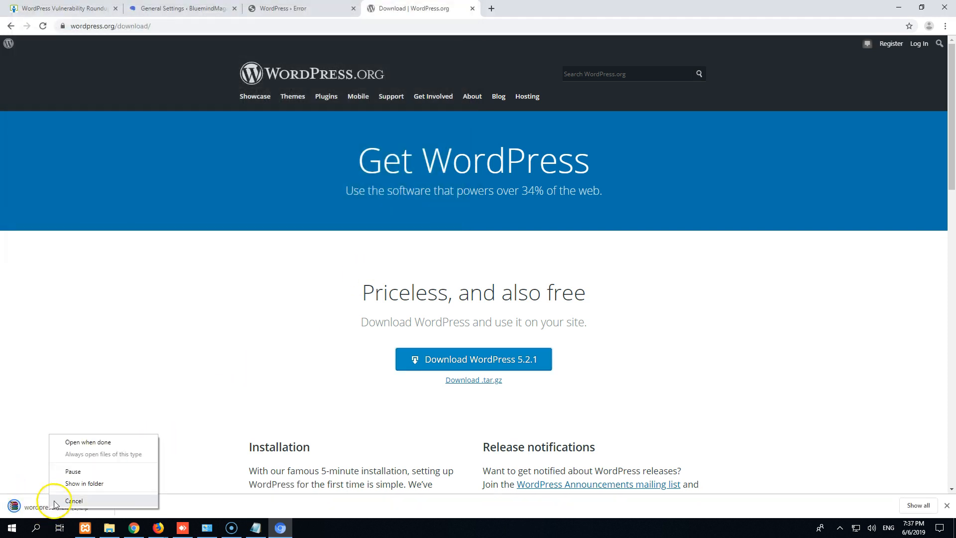
{"action": "left_click", "coordinate": [83, 483]}
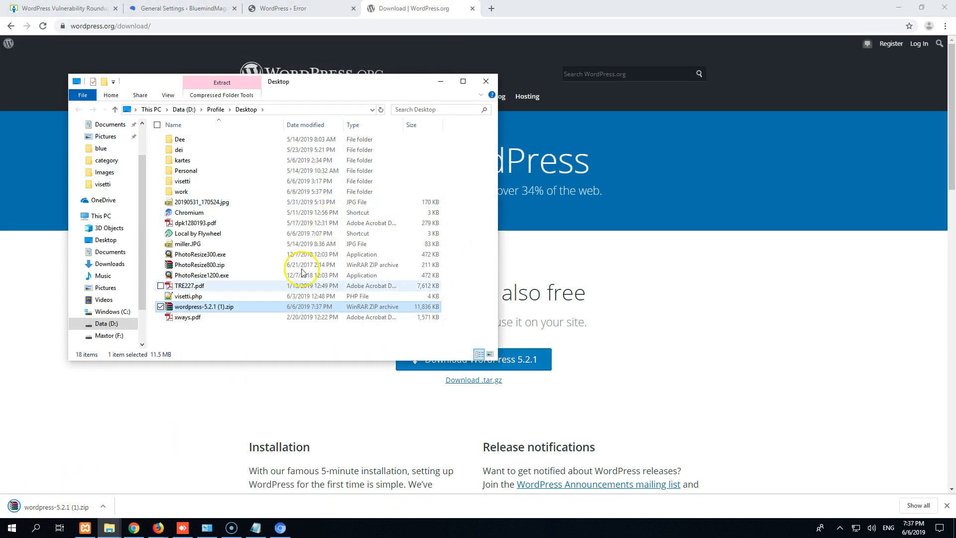
{"action": "right_click", "coordinate": [205, 306]}
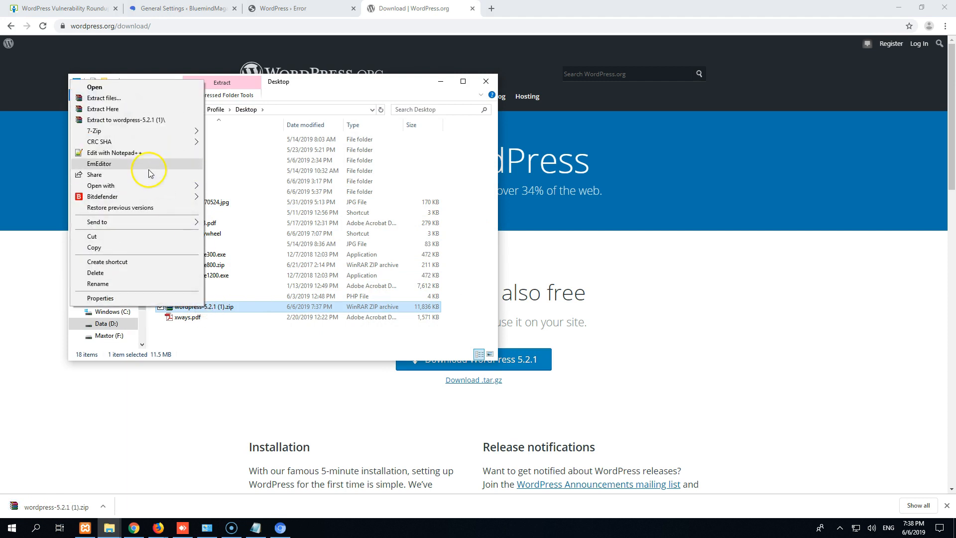
{"action": "left_click", "coordinate": [128, 120]}
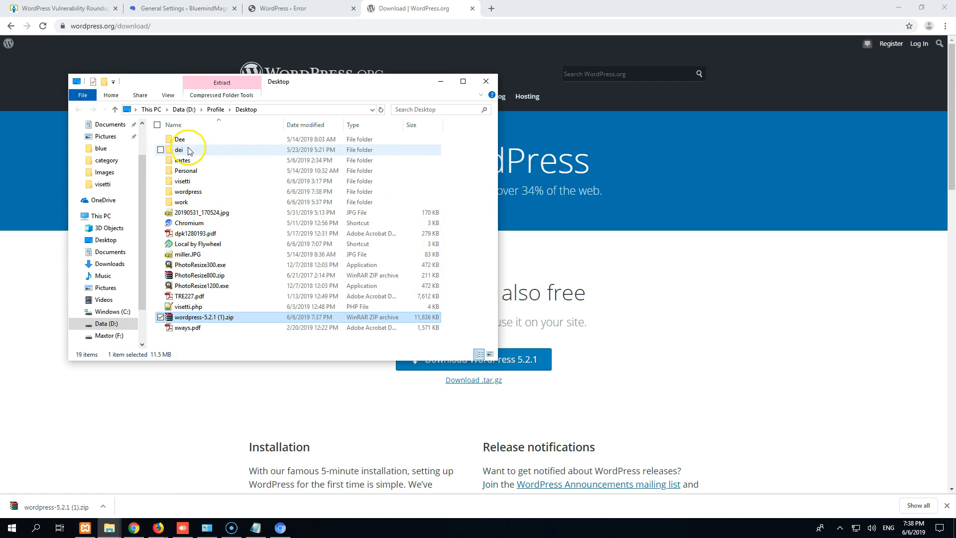
{"action": "double_click", "coordinate": [187, 191]}
- Arrange the fresh wordpress folder window side by side with the blue site folder window
{"action": "left_click_drag", "start_coordinate": [305, 92], "coordinate": [689, 99]}
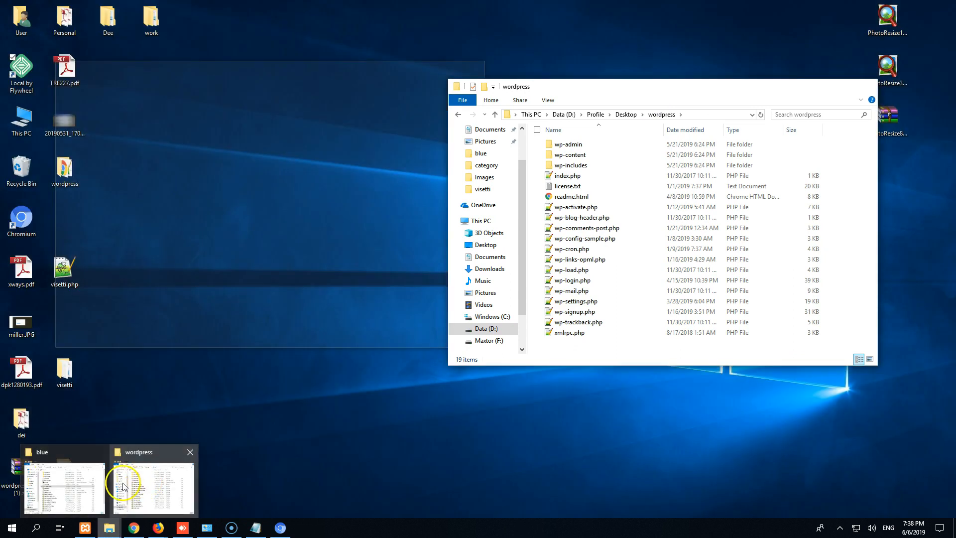
{"action": "left_click", "coordinate": [90, 484]}
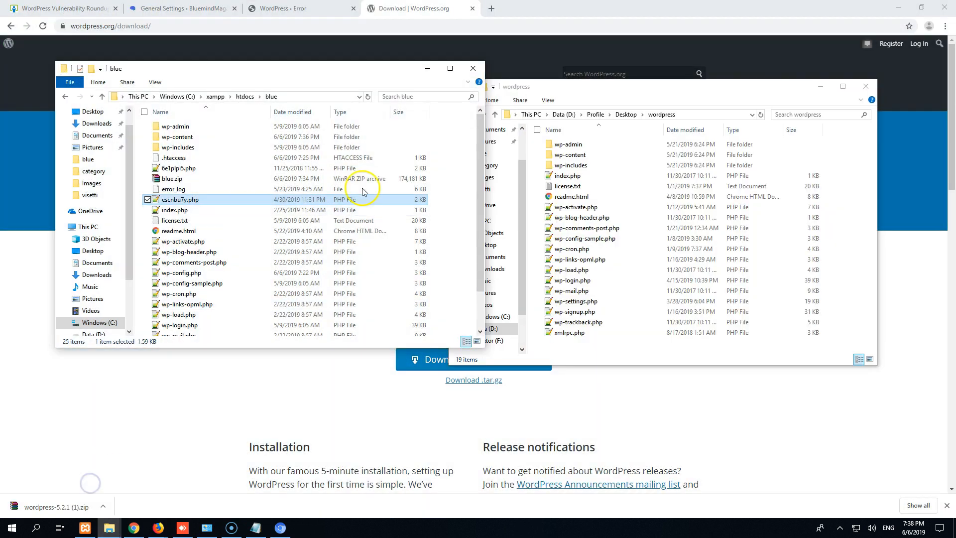
{"action": "left_click_drag", "start_coordinate": [625, 89], "coordinate": [663, 67]}
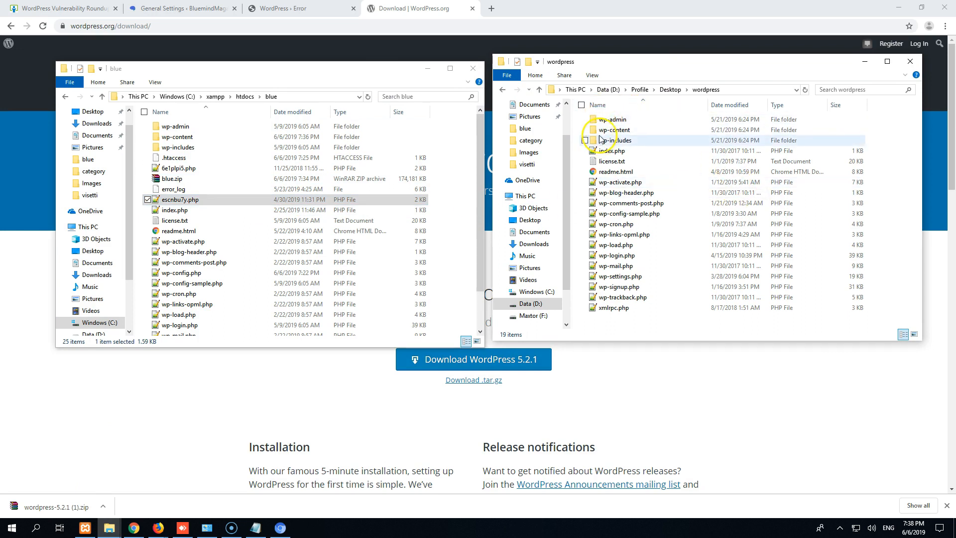
- Compare 6e1plpi5.php, blue.zip, error_log, escnbu7y.php and index.php in the blue folder with the fresh wordpress folder's files
{"action": "left_click", "coordinate": [182, 169]}
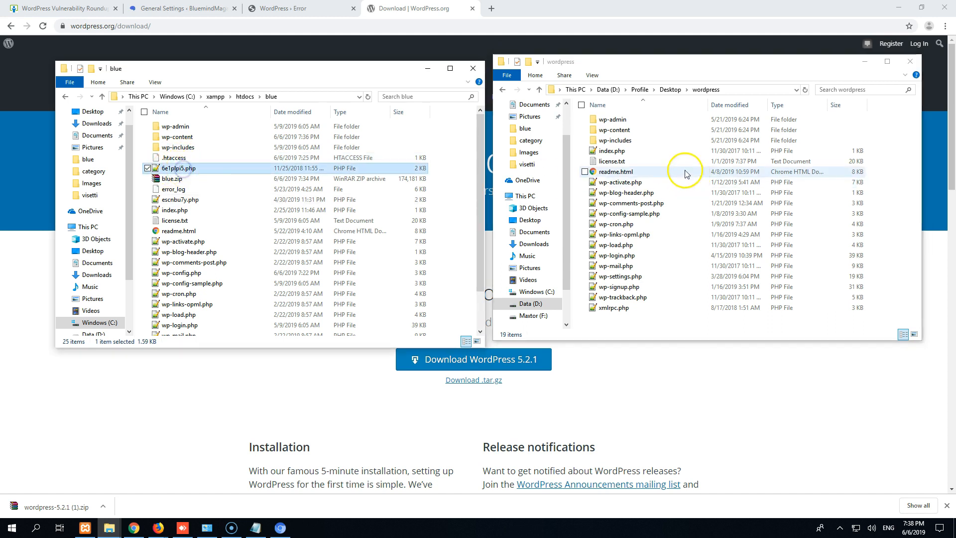
{"action": "left_click", "coordinate": [170, 180]}
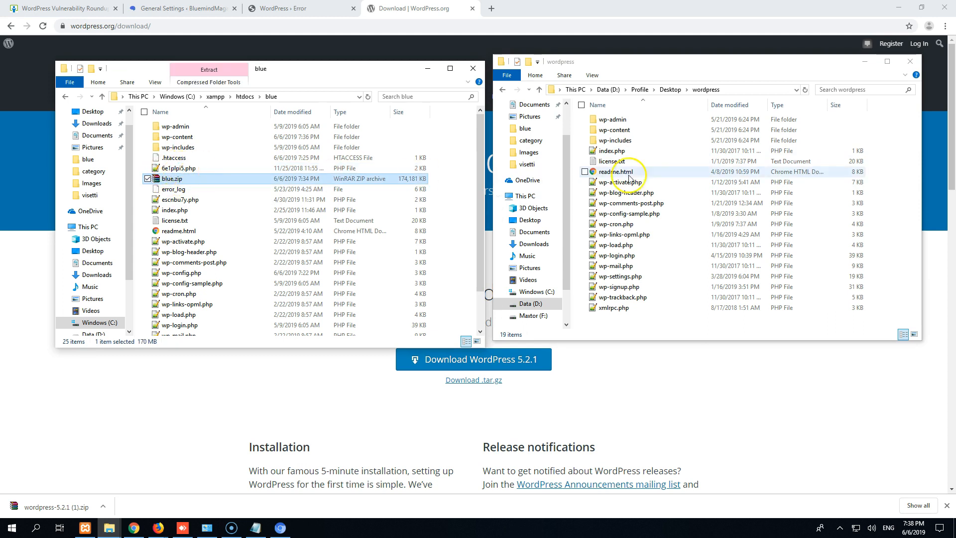
{"action": "left_click", "coordinate": [618, 152]}
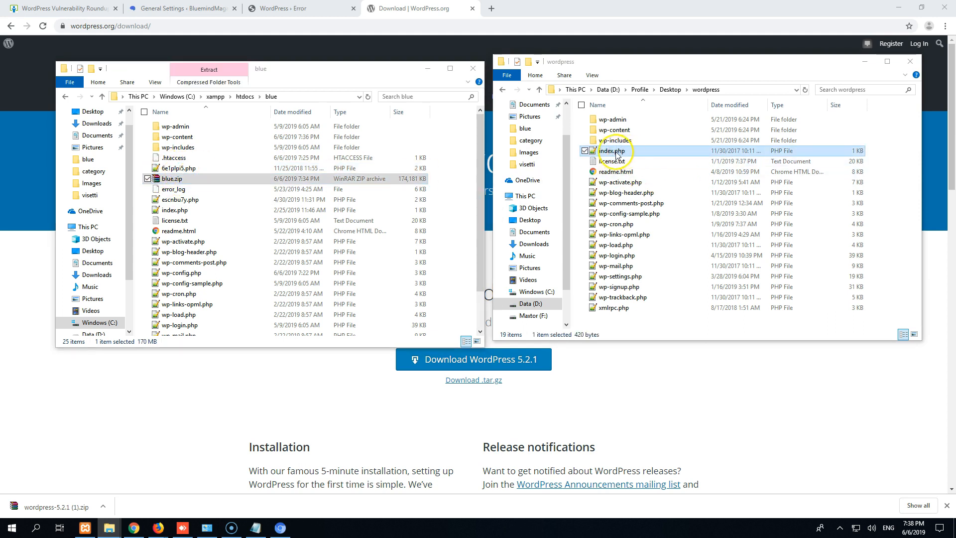
{"action": "left_click", "coordinate": [167, 189]}
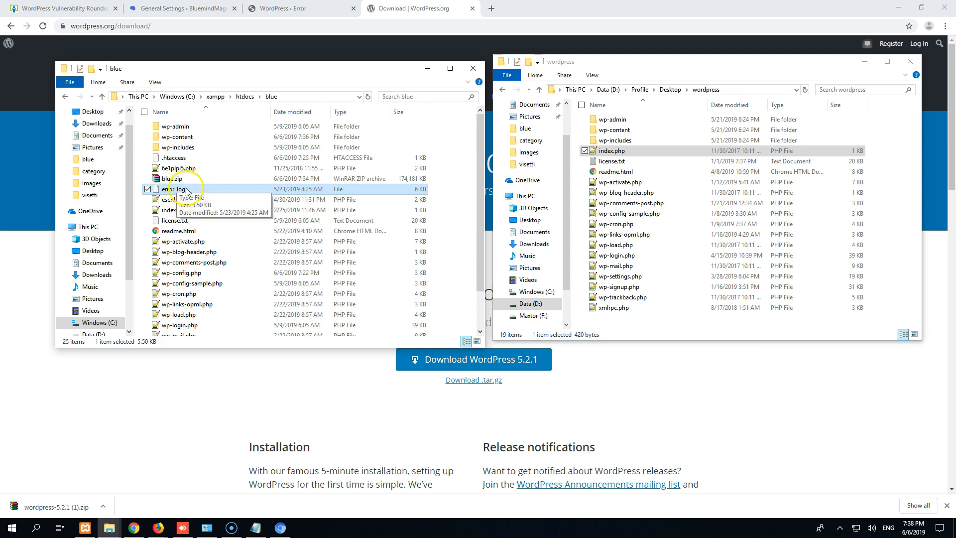
{"action": "left_click", "coordinate": [180, 200]}
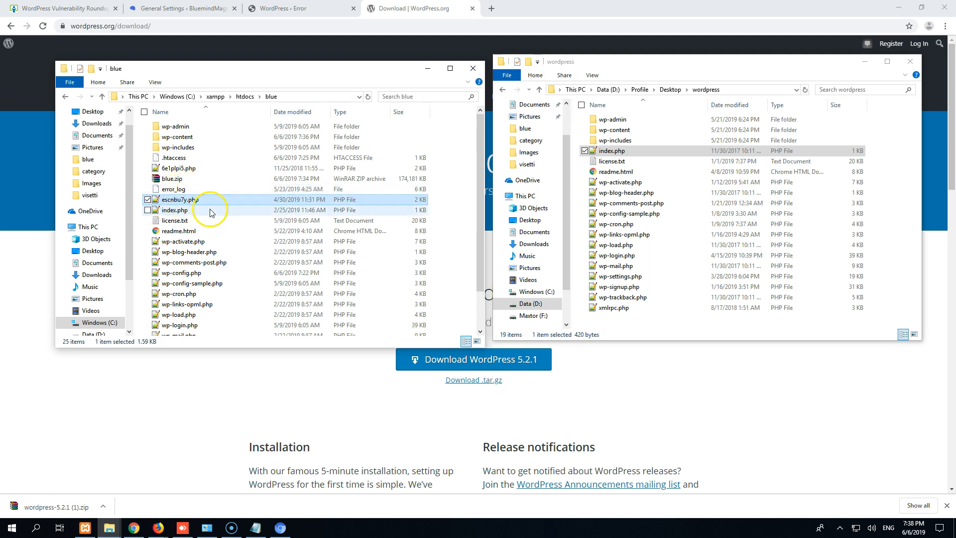
{"action": "left_click", "coordinate": [176, 213]}
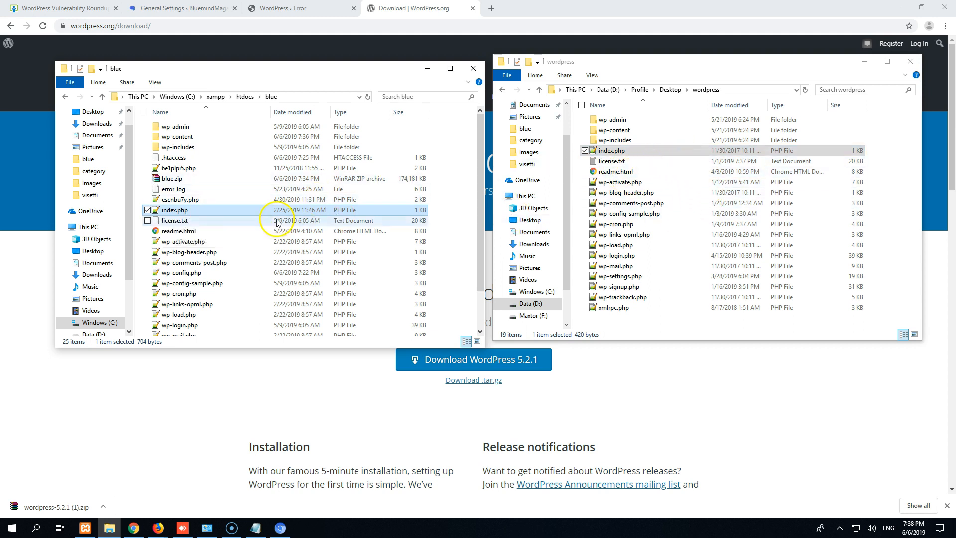
- Compare wp-config.php in the blue folder with wp-config-sample.php in the fresh wordpress folder
{"action": "scroll", "coordinate": [200, 279], "scroll_direction": "down", "scroll_amount": 2}
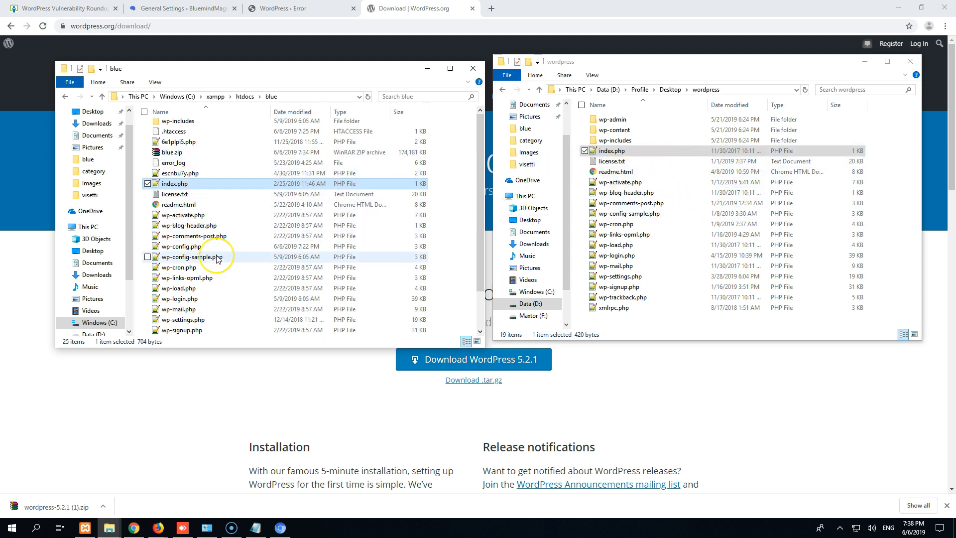
{"action": "scroll", "coordinate": [179, 264], "scroll_direction": "up", "scroll_amount": 1}
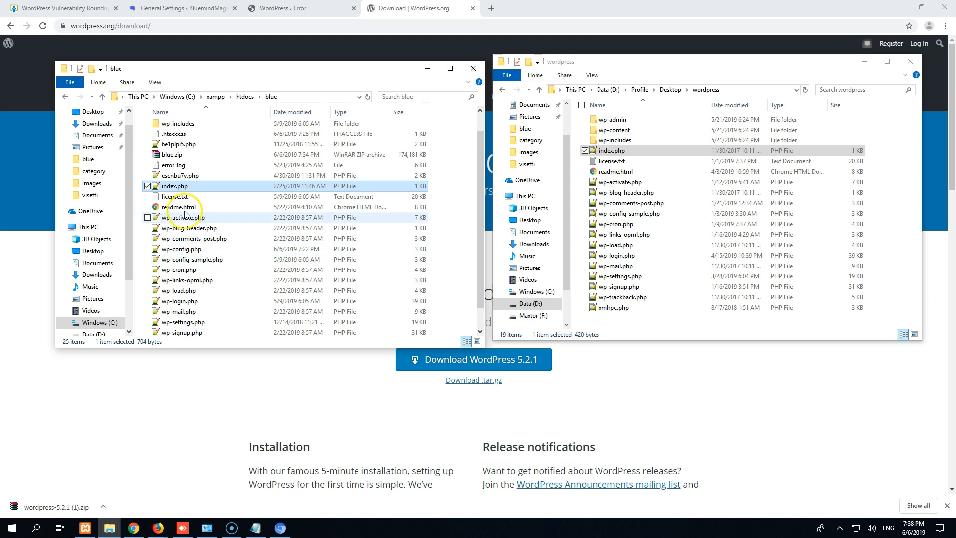
{"action": "left_click", "coordinate": [167, 249]}
{"action": "left_click", "coordinate": [636, 213]}
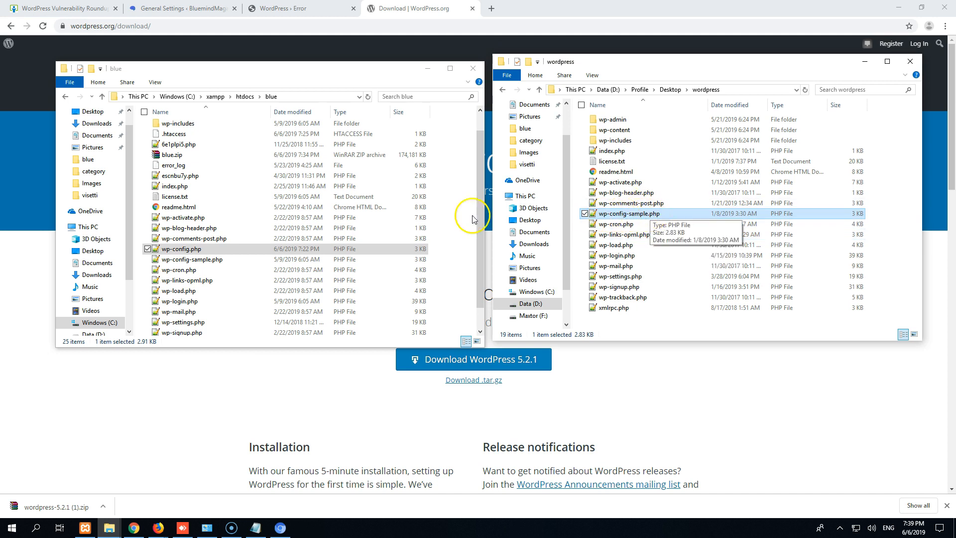
{"action": "left_click", "coordinate": [172, 248]}
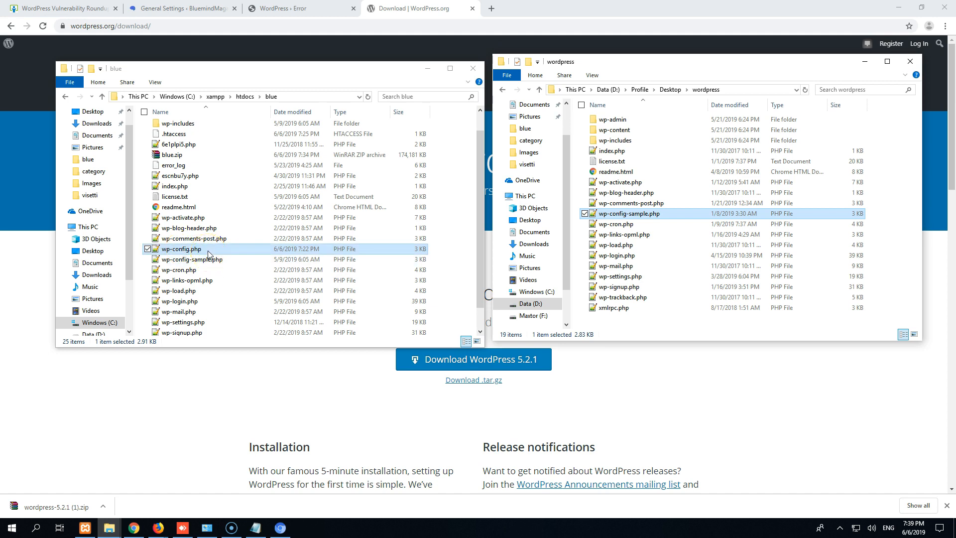
- Open the suspicious 6e1plpi5.php from the blue folder in Notepad++ to examine its code
{"action": "scroll", "coordinate": [209, 254], "scroll_direction": "up", "scroll_amount": 1}
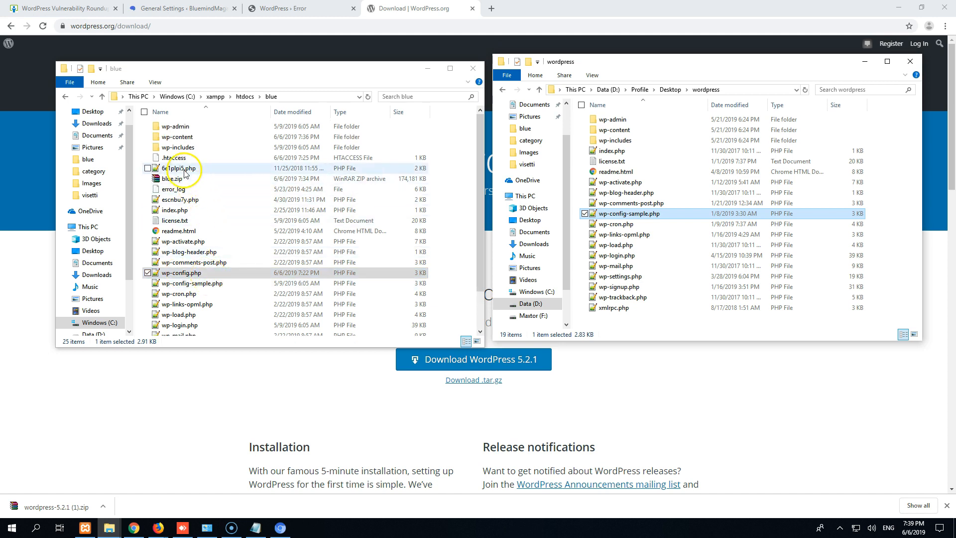
{"action": "left_click", "coordinate": [178, 168]}
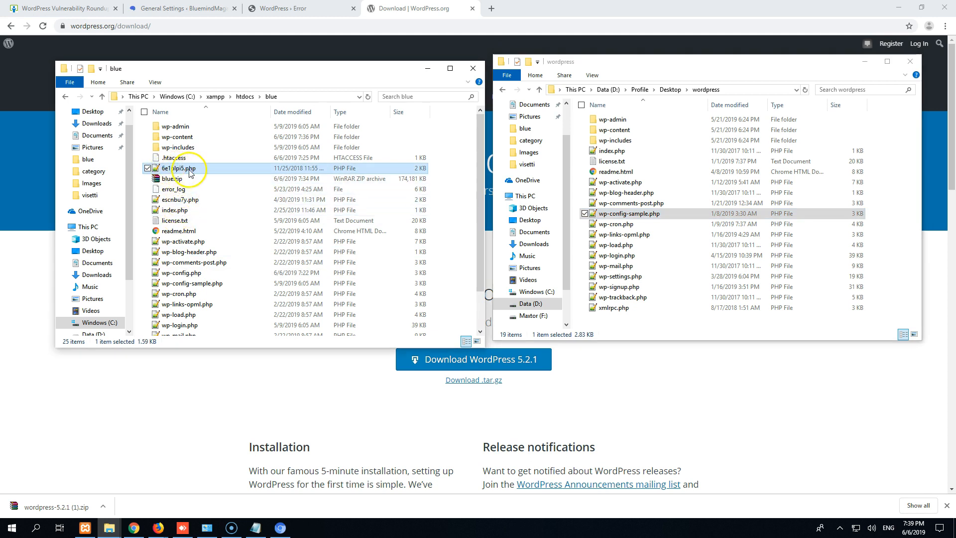
{"action": "right_click", "coordinate": [174, 171]}
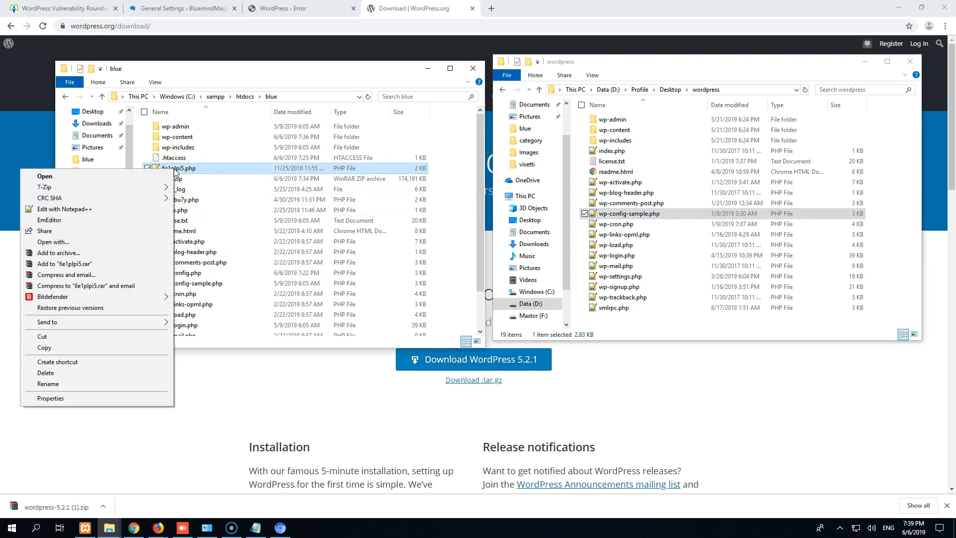
{"action": "left_click", "coordinate": [96, 210]}
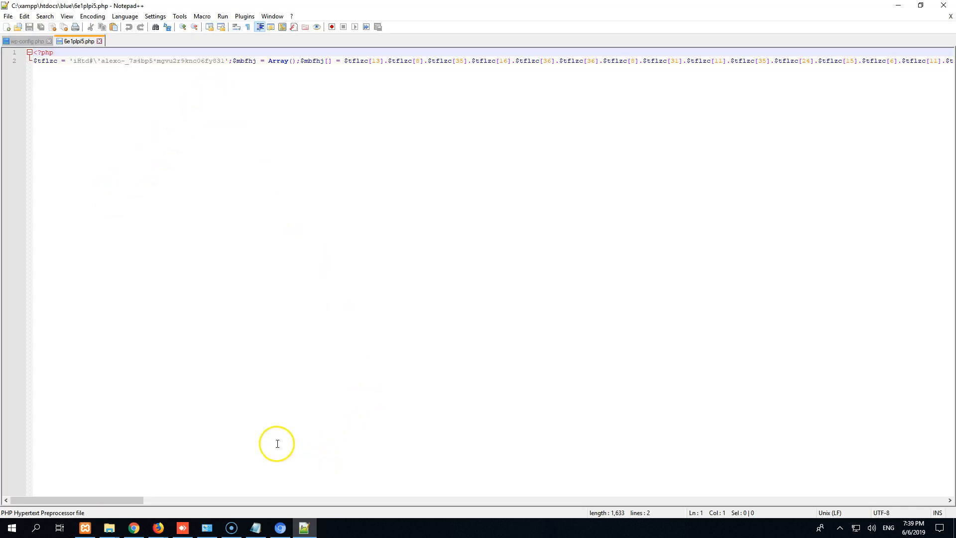
- Switch to cPanel in Firefox and open its File Manager at the Web Root (public_html/www) directory
{"action": "left_click", "coordinate": [132, 527]}
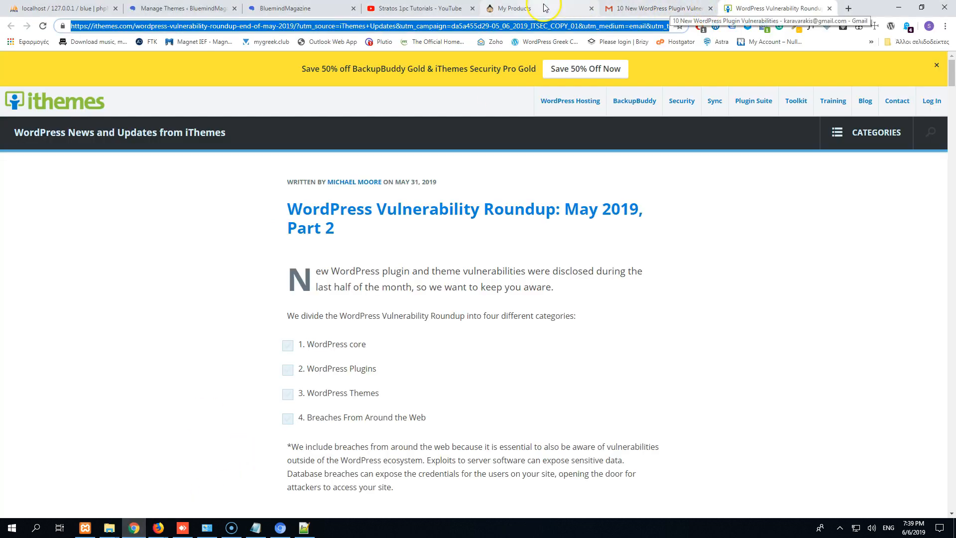
{"action": "left_click", "coordinate": [159, 528]}
{"action": "left_click", "coordinate": [254, 485]}
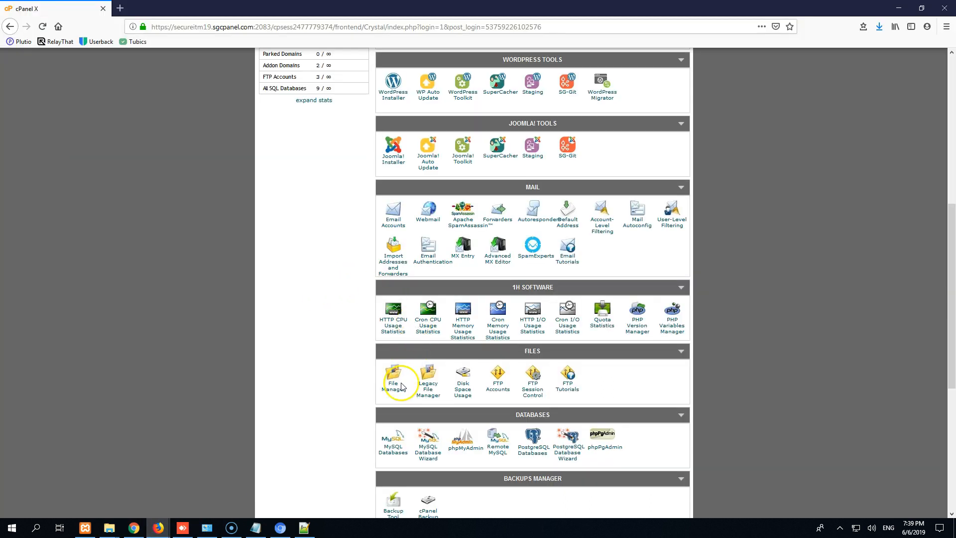
{"action": "left_click", "coordinate": [394, 387]}
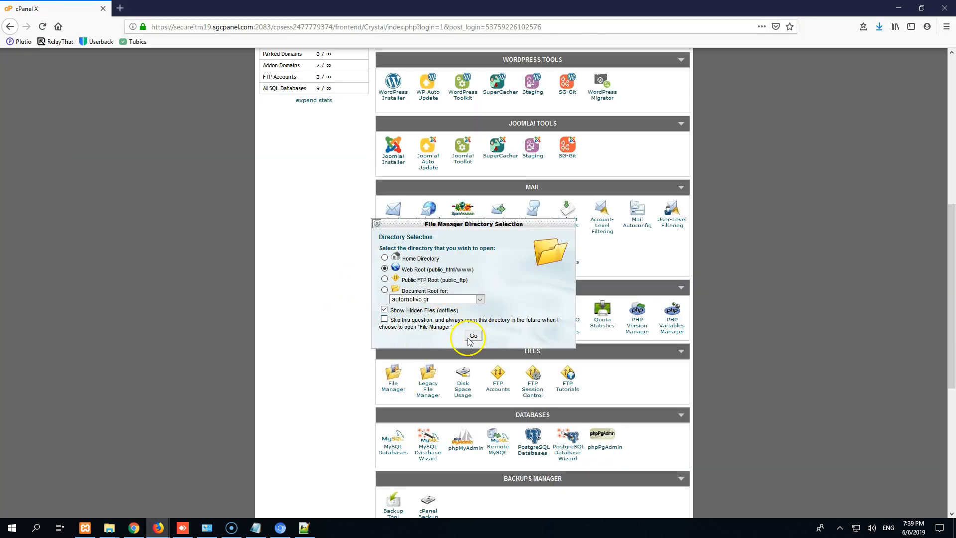
{"action": "left_click", "coordinate": [470, 336]}
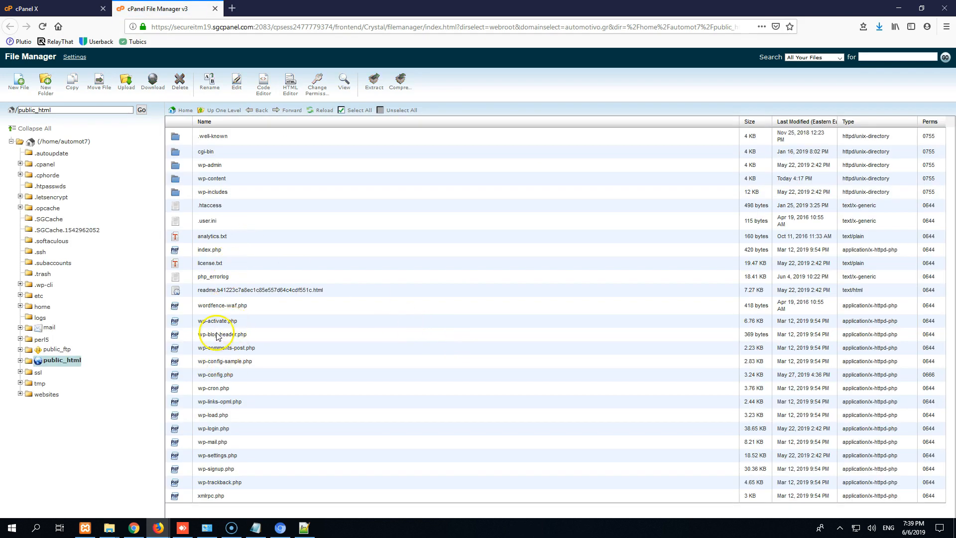
- View the contents of index.php in public_html and examine its code as a clean reference
{"action": "left_click", "coordinate": [208, 249]}
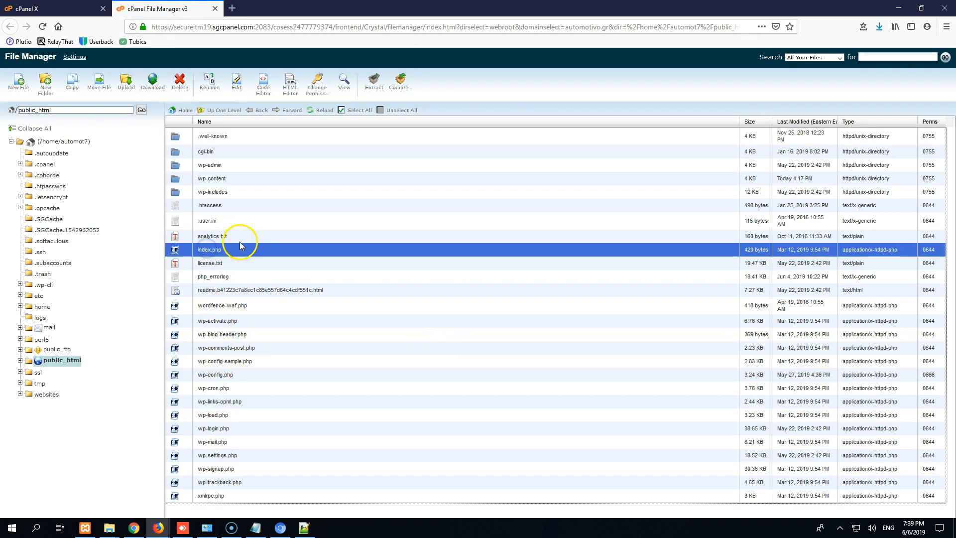
{"action": "right_click", "coordinate": [217, 248]}
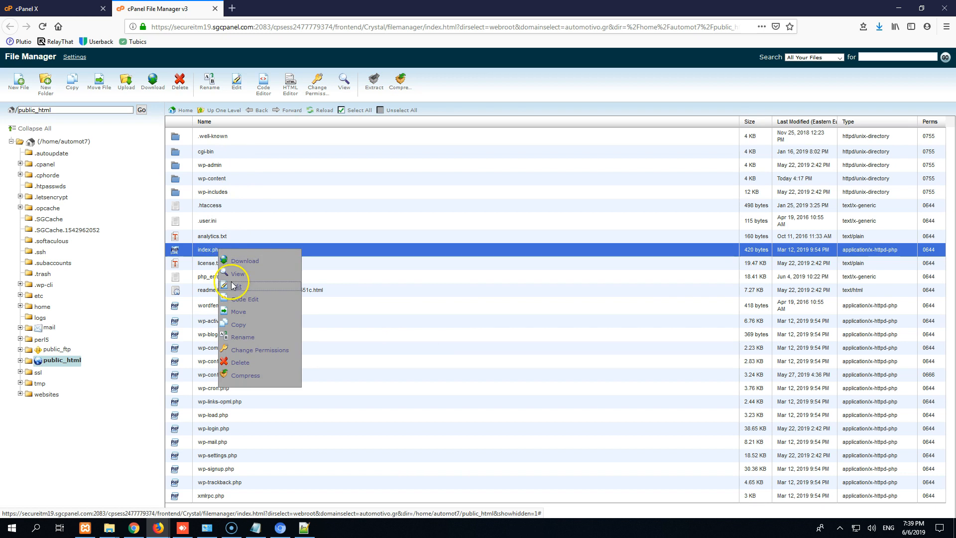
{"action": "left_click", "coordinate": [243, 275]}
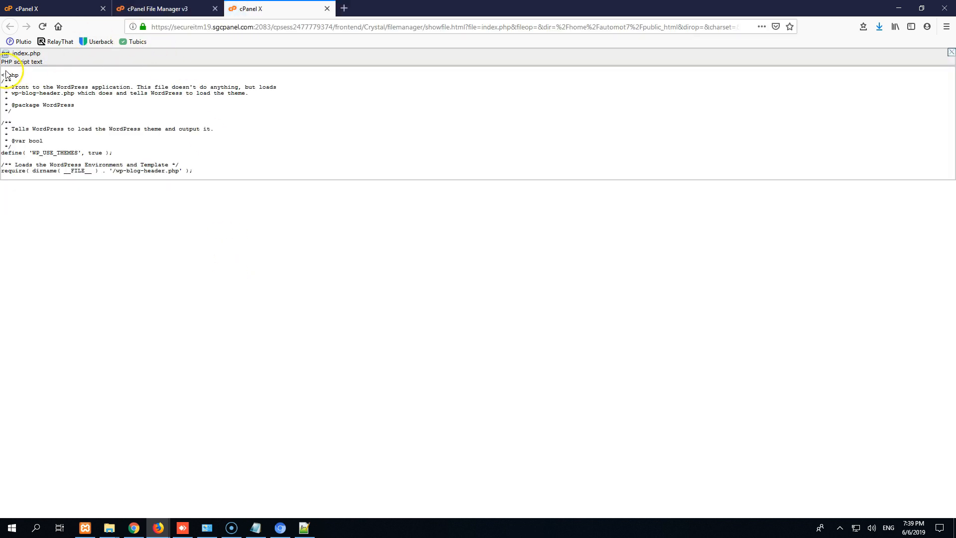
{"action": "left_click_drag", "start_coordinate": [2, 75], "coordinate": [213, 172]}
{"action": "left_click", "coordinate": [58, 88]}
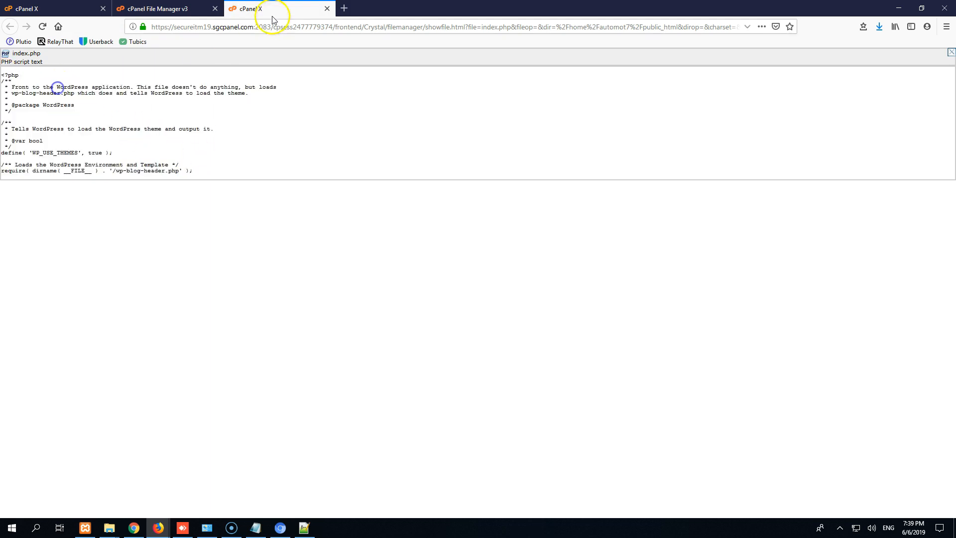
- Minimize Firefox, check the BluemindMagazine page in Chrome, and switch back to the WordPress download page in Chromium
{"action": "left_click", "coordinate": [899, 8]}
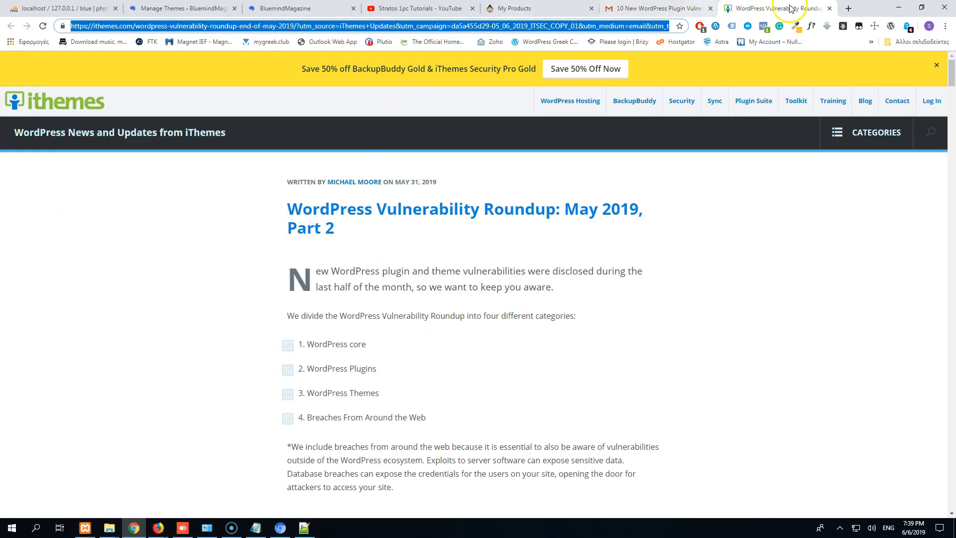
{"action": "left_click", "coordinate": [312, 6]}
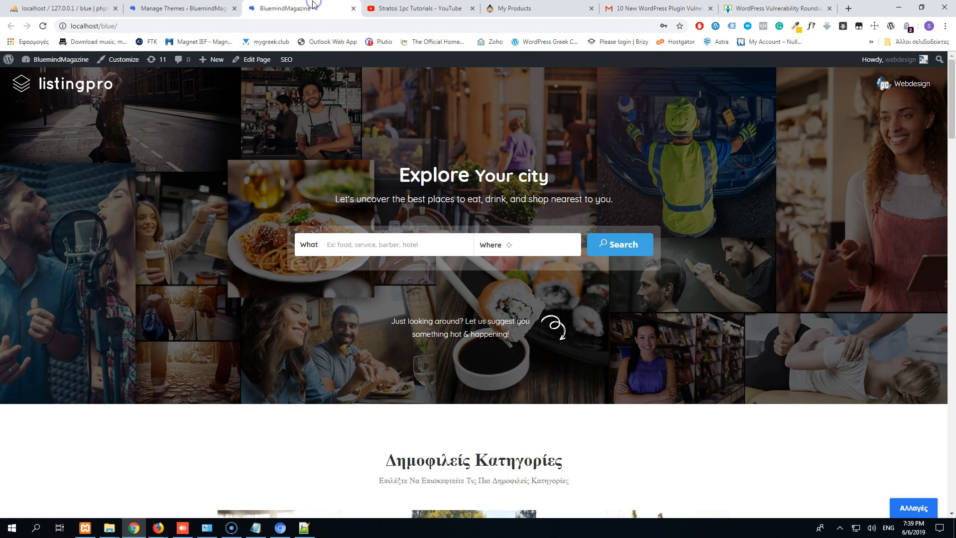
{"action": "left_click", "coordinate": [279, 528]}
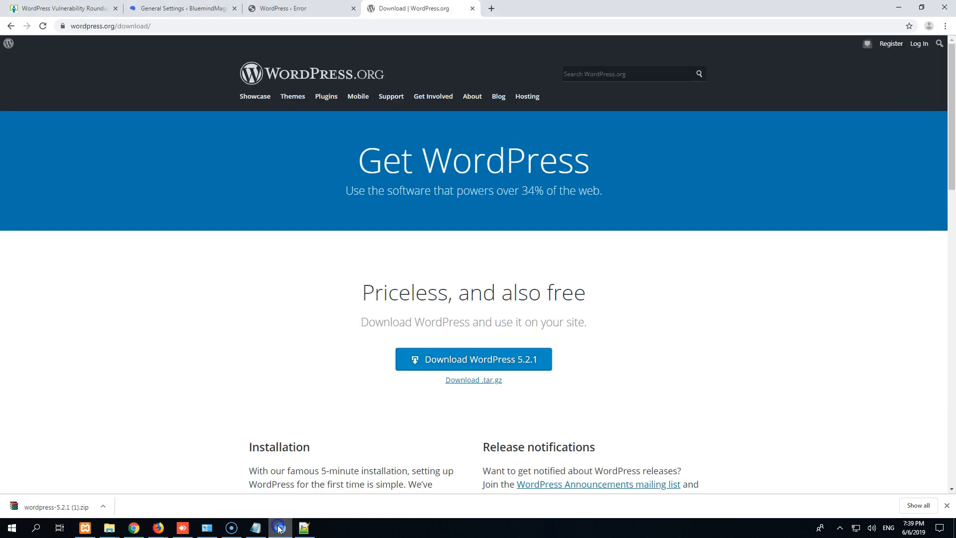
- Close the WordPress download page and bring the fresh wordpress folder and the blue folder into view for comparison
{"action": "left_click", "coordinate": [330, 6]}
{"action": "left_click", "coordinate": [472, 8]}
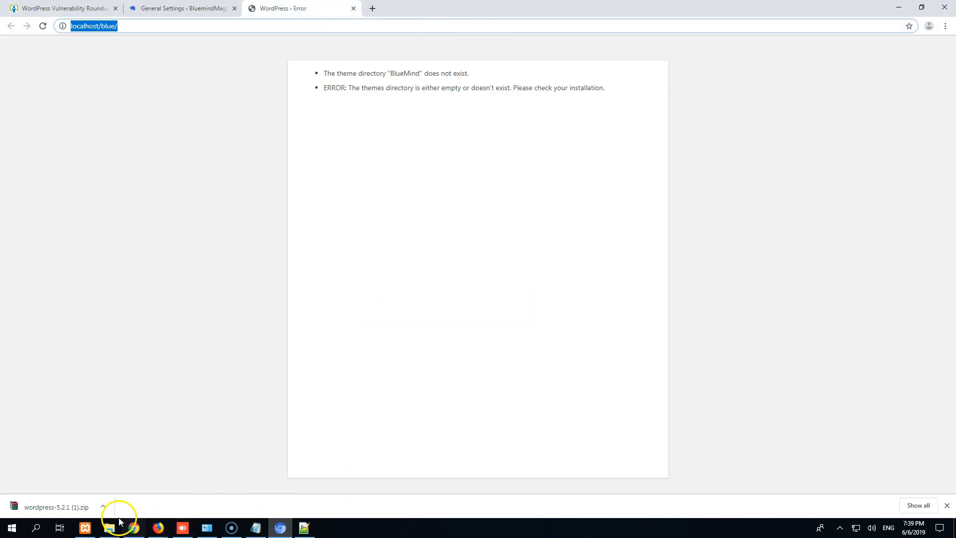
{"action": "left_click", "coordinate": [107, 531]}
{"action": "left_click", "coordinate": [149, 485]}
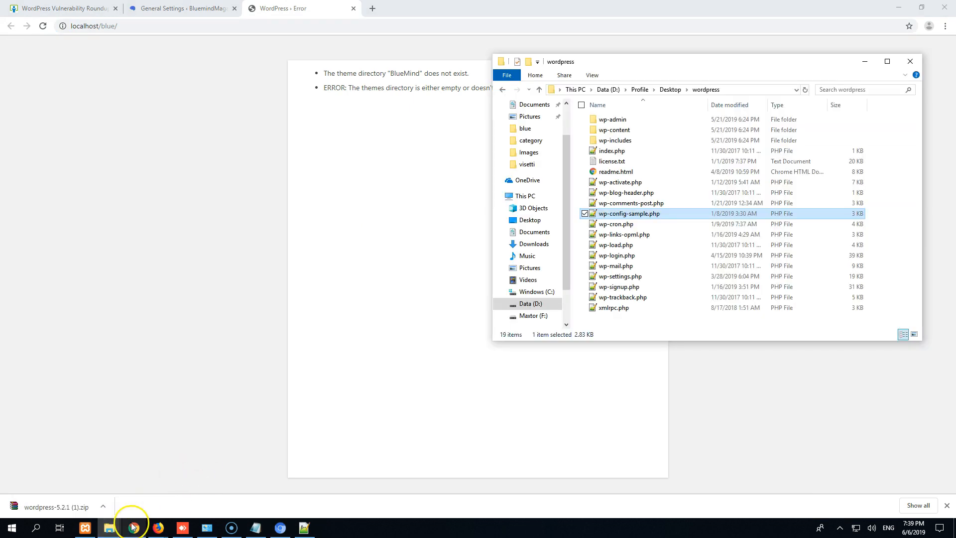
{"action": "left_click", "coordinate": [77, 486]}
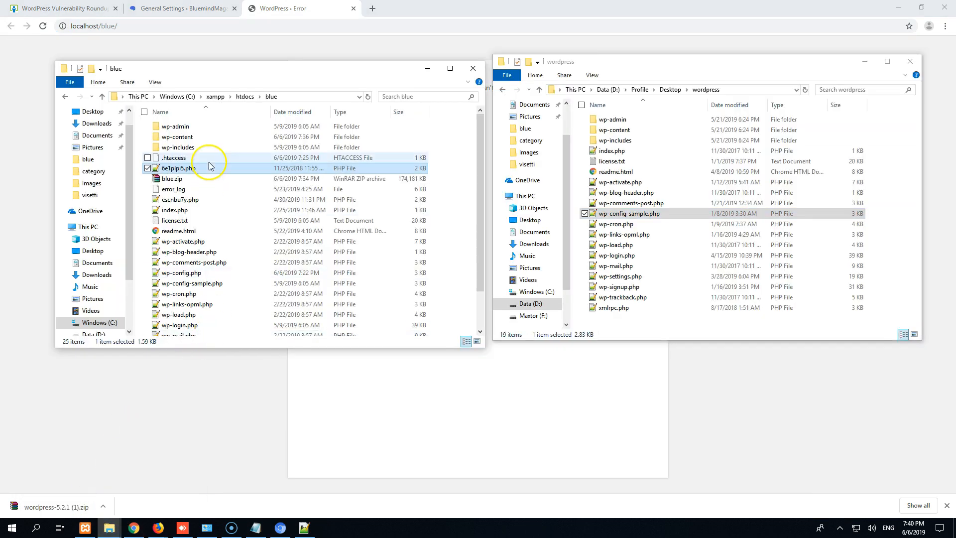
- Recheck the code of 6e1plpi5.php in Notepad++ and delete that file from the blue folder
{"action": "left_click", "coordinate": [304, 528]}
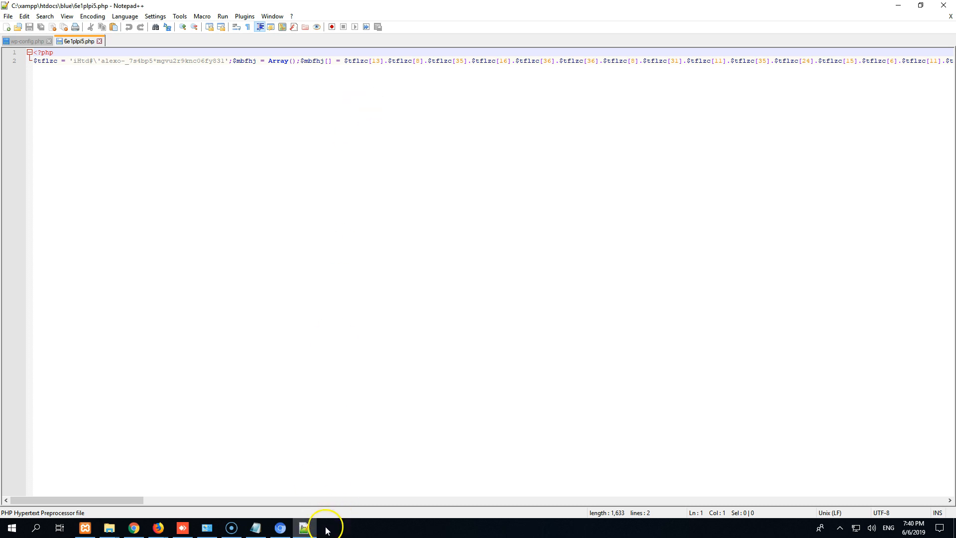
{"action": "mouse_move", "coordinate": [123, 499]}
{"action": "left_mouse_down"}
{"action": "mouse_move", "coordinate": [934, 498]}
{"action": "mouse_move", "coordinate": [123, 513]}
{"action": "left_mouse_up"}
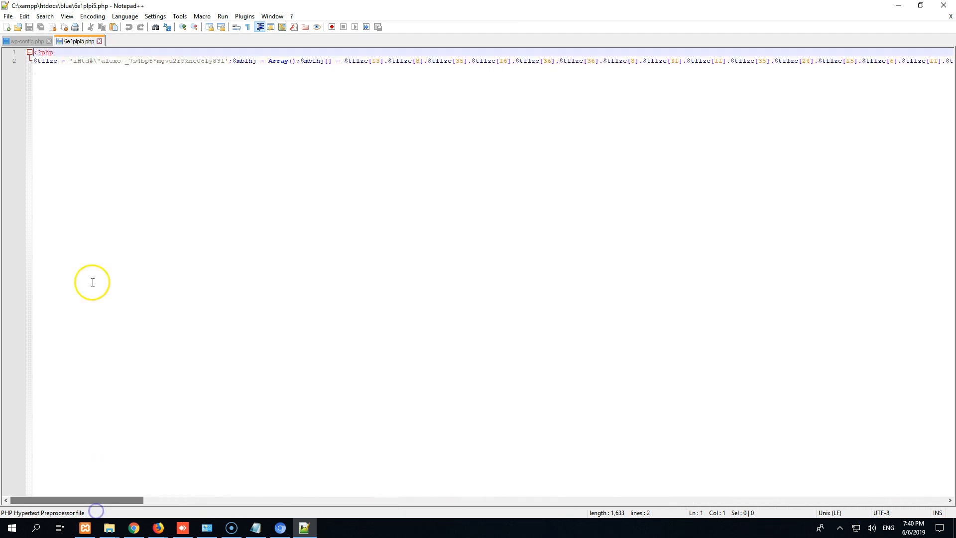
{"action": "left_click", "coordinate": [99, 43]}
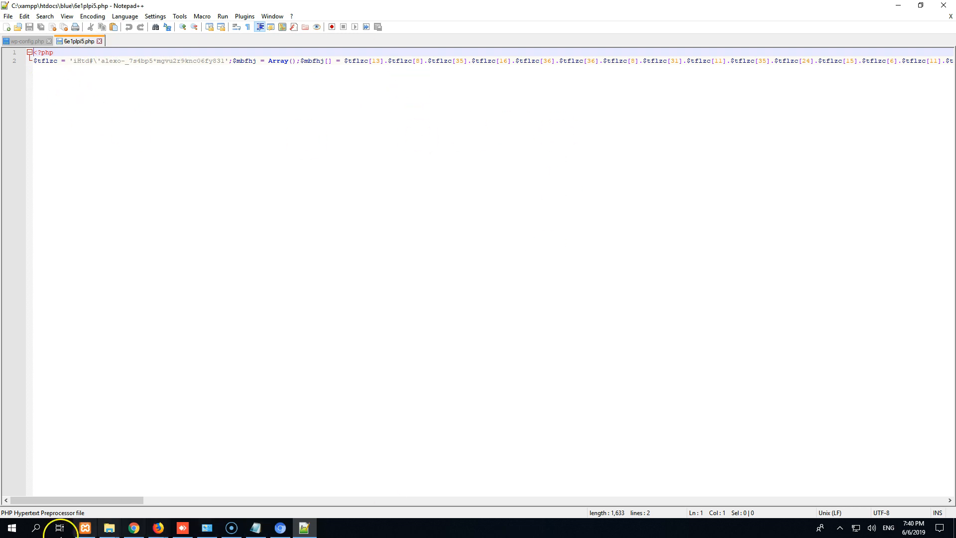
{"action": "left_click_drag", "start_coordinate": [79, 503], "coordinate": [142, 504]}
{"action": "left_click", "coordinate": [99, 41]}
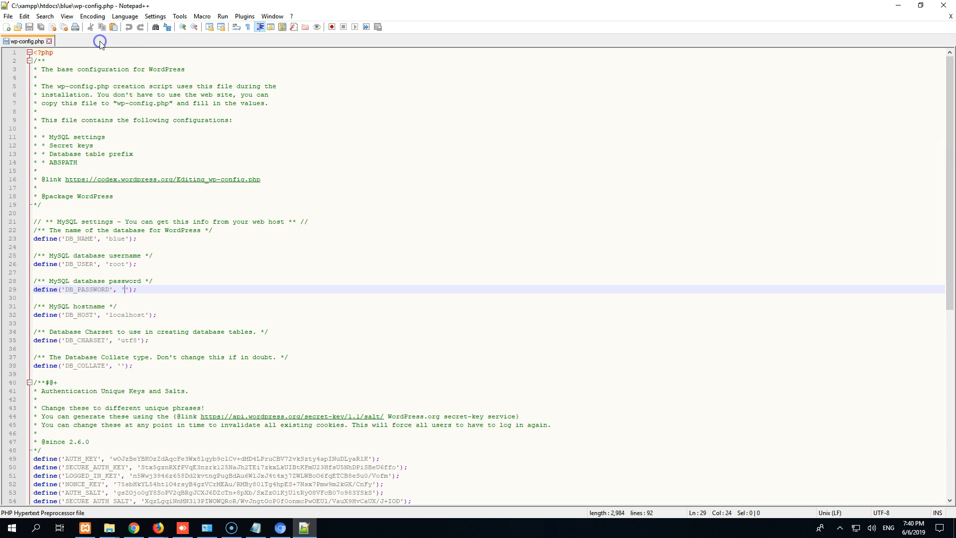
{"action": "left_click", "coordinate": [941, 6]}
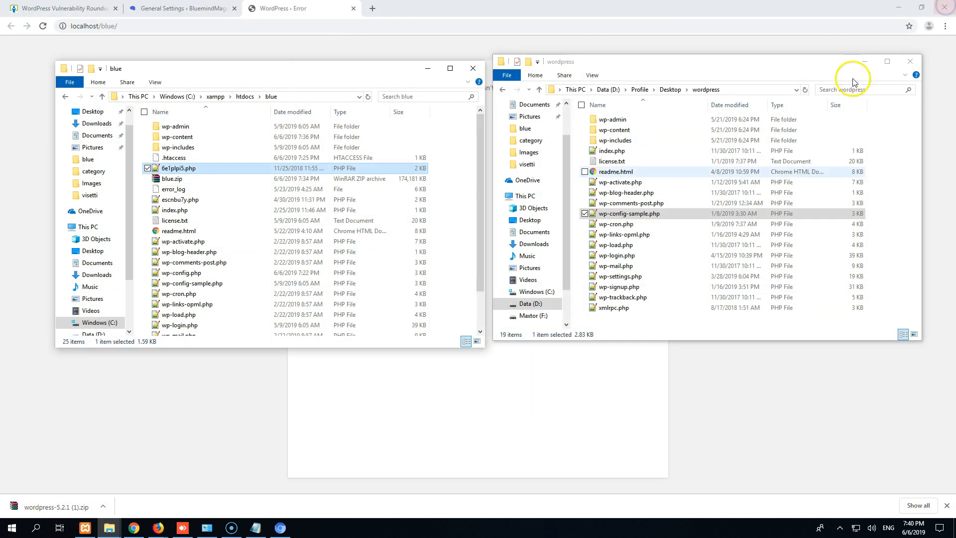
{"action": "right_click", "coordinate": [186, 171]}
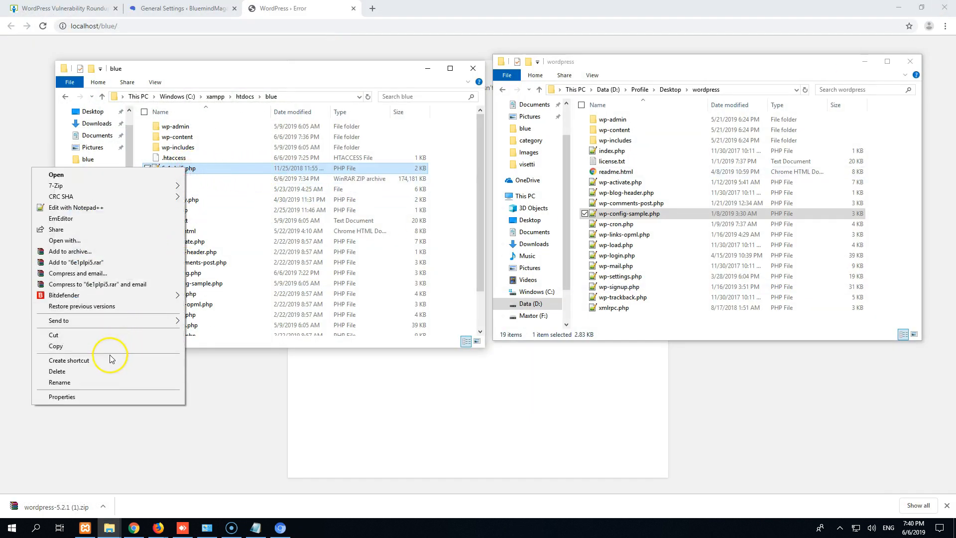
{"action": "left_click", "coordinate": [57, 371]}
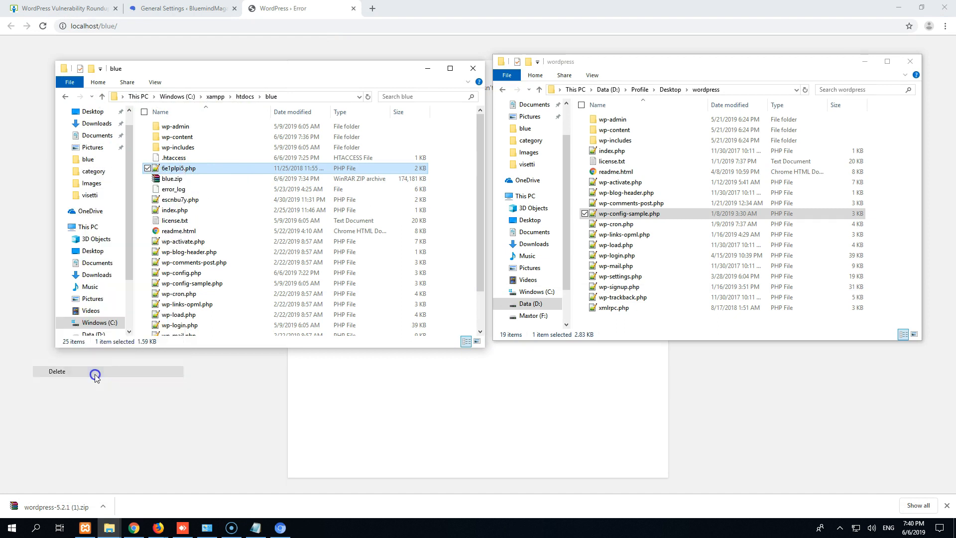
- Inspect escnbu7y.php from the blue folder in Notepad++ and delete the file
{"action": "right_click", "coordinate": [177, 193]}
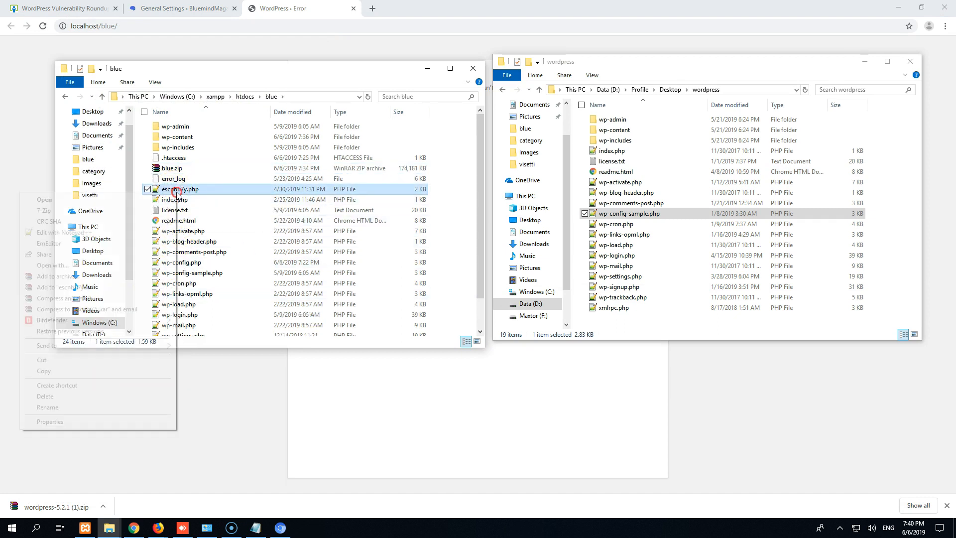
{"action": "left_click", "coordinate": [119, 232]}
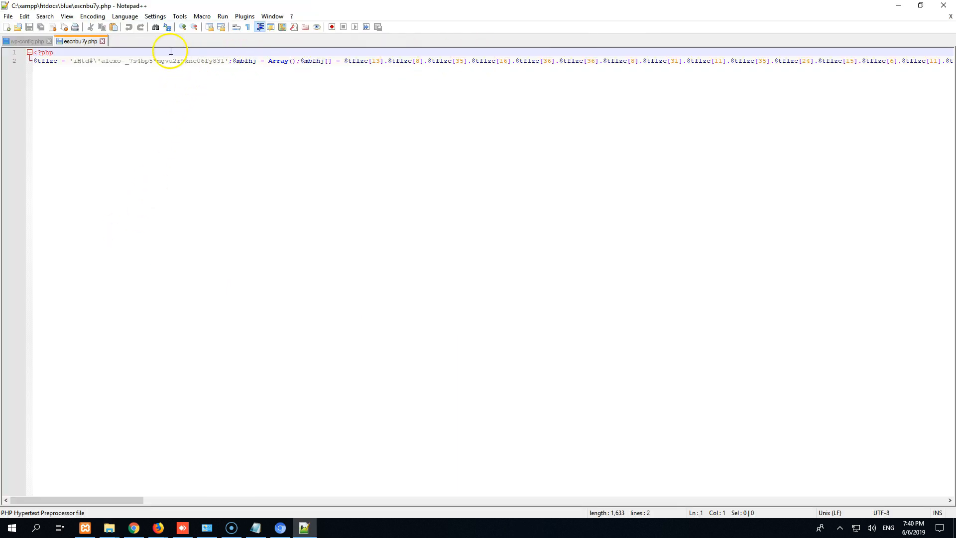
{"action": "left_click", "coordinate": [103, 41]}
{"action": "left_click", "coordinate": [49, 41]}
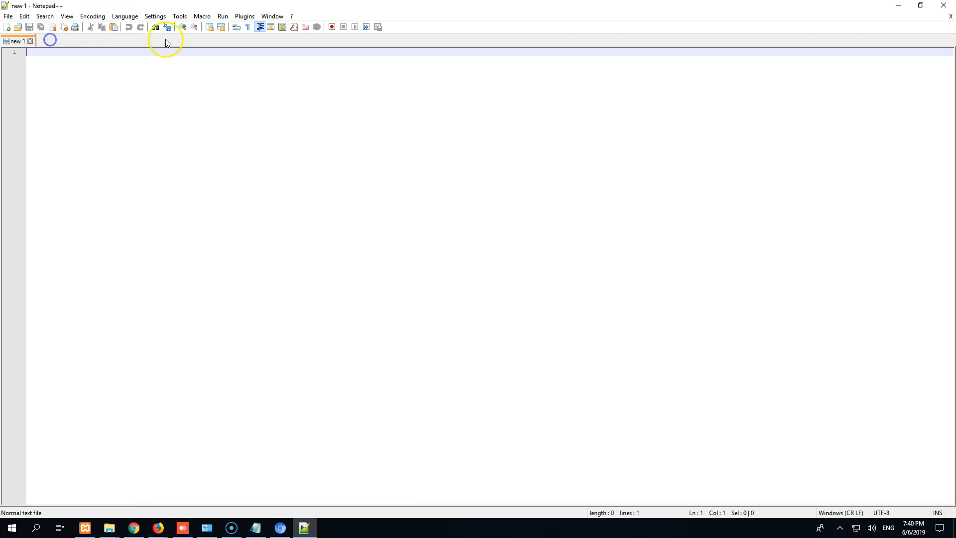
{"action": "left_click", "coordinate": [943, 7]}
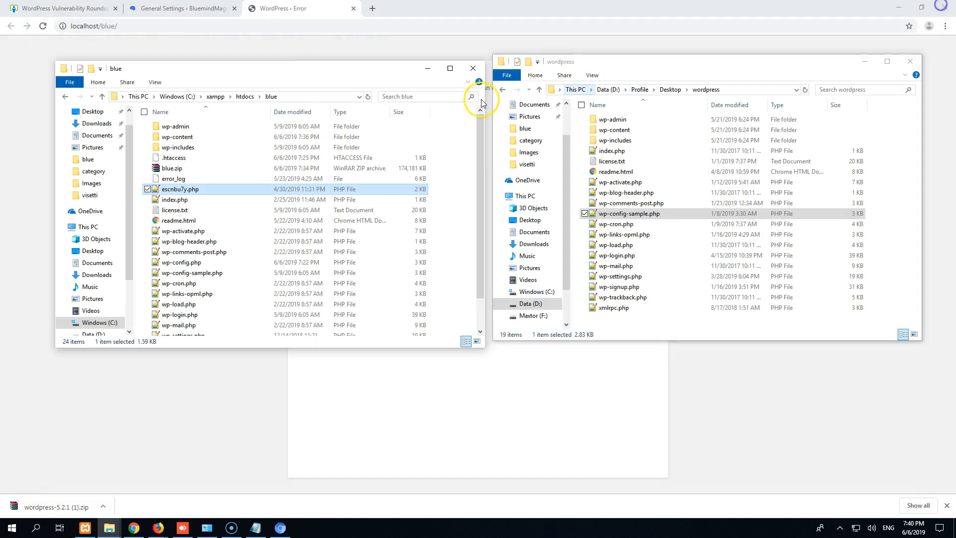
{"action": "right_click", "coordinate": [165, 192]}
{"action": "left_click", "coordinate": [65, 393]}
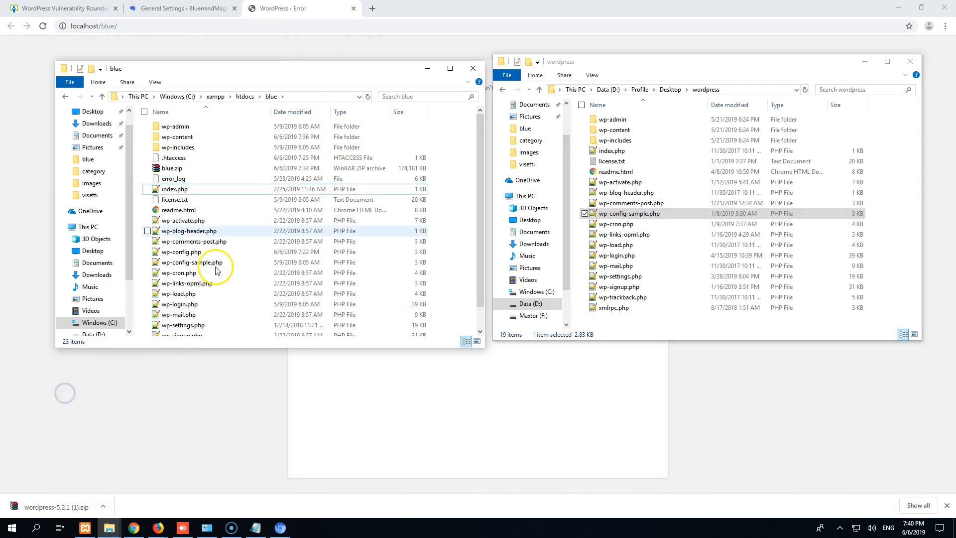
- Look through the wp-content folder of the blue site and return to the blue root folder
{"action": "double_click", "coordinate": [182, 138]}
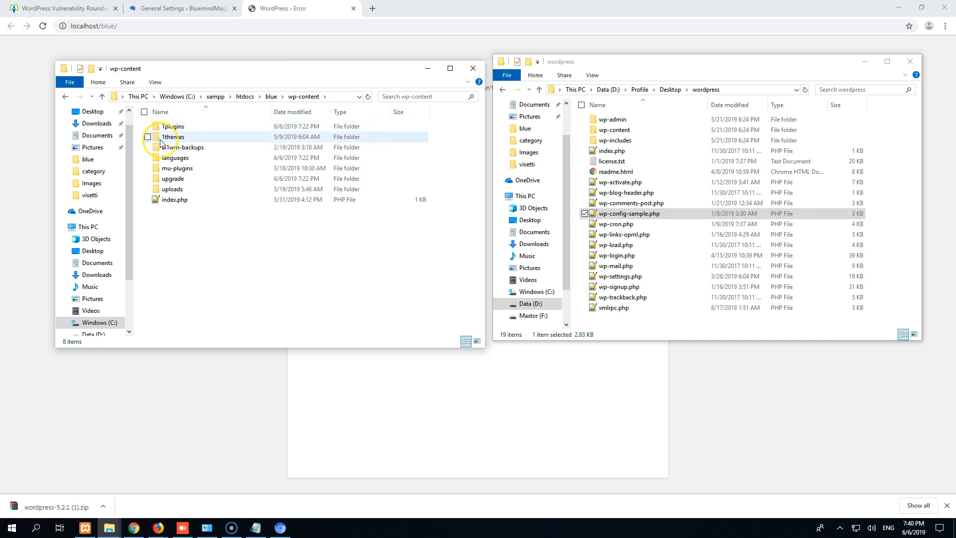
{"action": "left_click", "coordinate": [102, 96]}
{"action": "scroll", "coordinate": [284, 264], "scroll_direction": "down", "scroll_amount": 1}
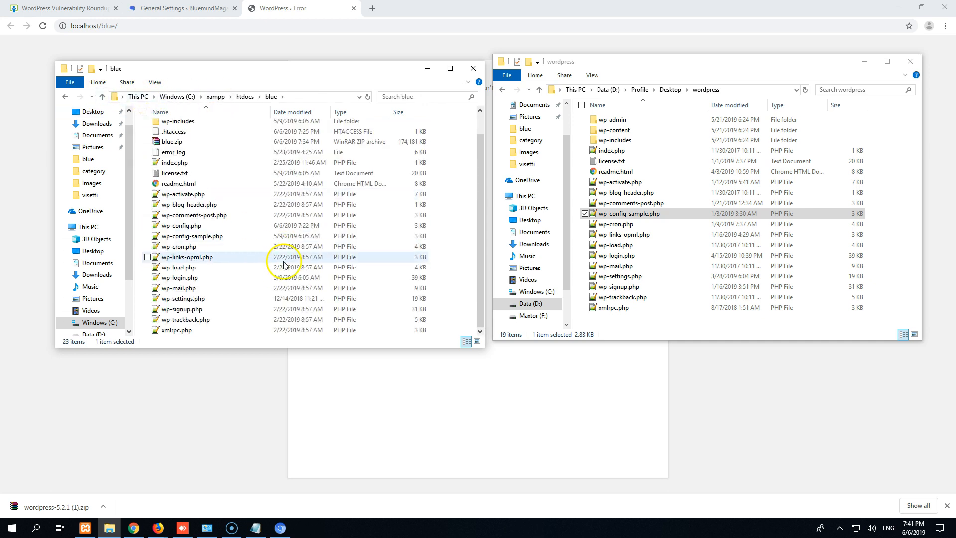
- Open the blue folder's index.php in Notepad++ and highlight the script tag on its first line
{"action": "left_click", "coordinate": [174, 163]}
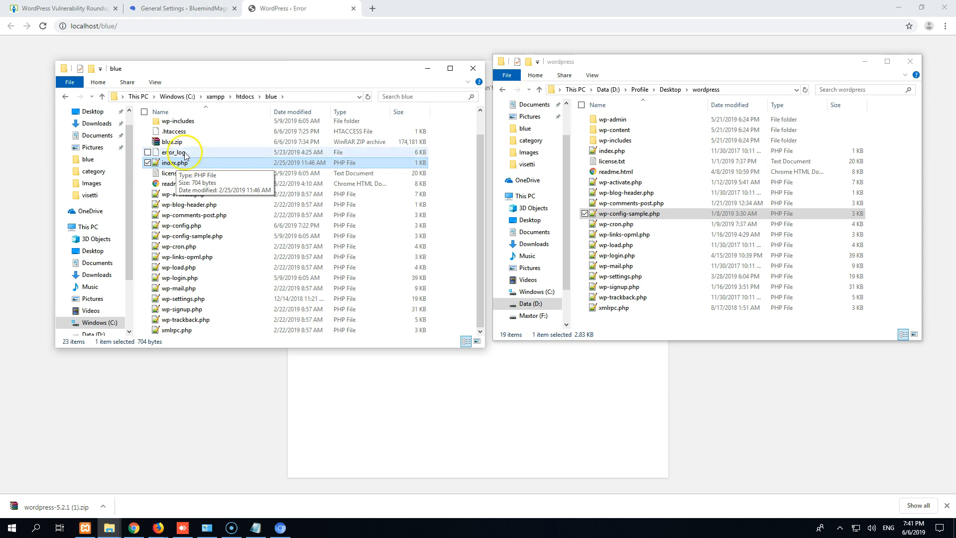
{"action": "right_click", "coordinate": [171, 167]}
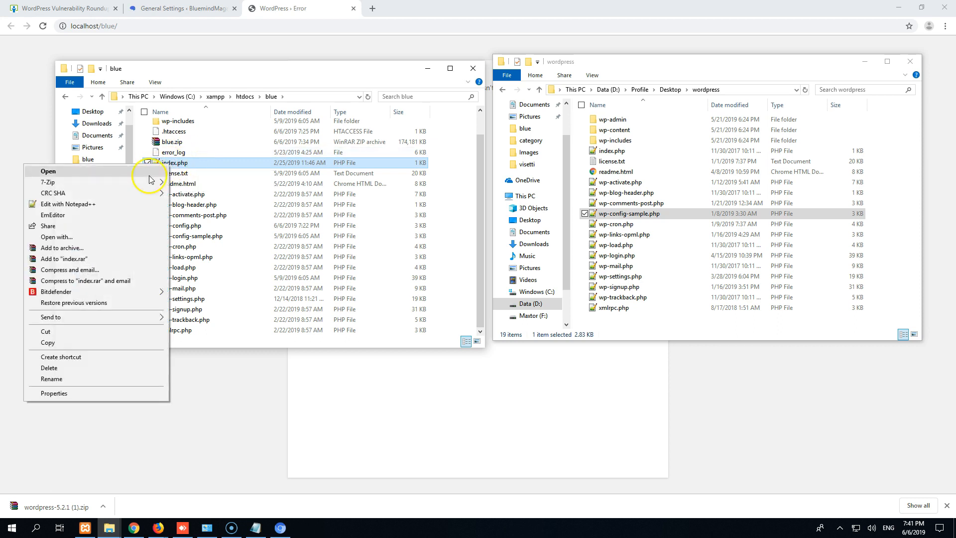
{"action": "left_click", "coordinate": [79, 204]}
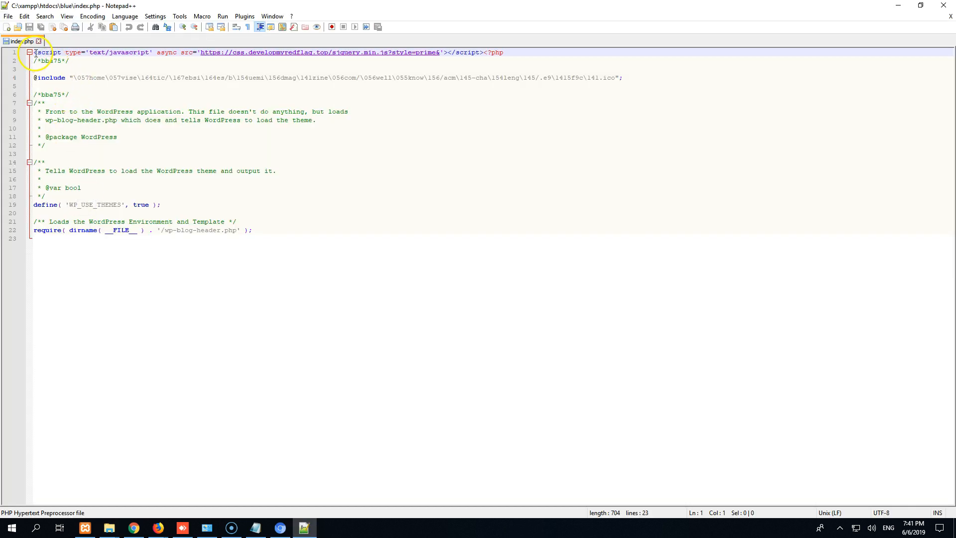
{"action": "left_click_drag", "start_coordinate": [33, 53], "coordinate": [496, 55]}
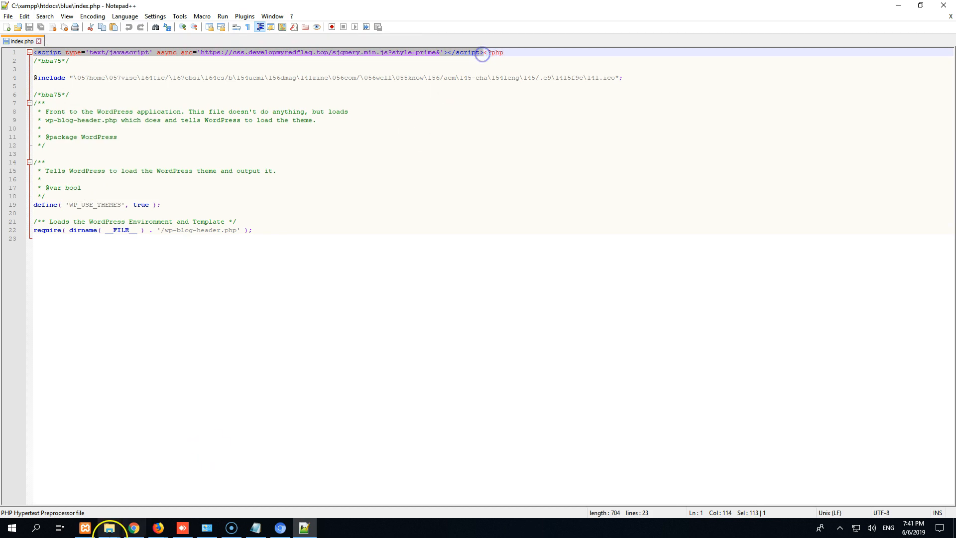
- Open index.php from the fresh wordpress folder in Notepad++ alongside the blue site's copy
{"action": "mouse_move", "coordinate": [109, 526]}
{"action": "left_click", "coordinate": [169, 488]}
{"action": "left_click_drag", "start_coordinate": [735, 61], "coordinate": [730, 181]}
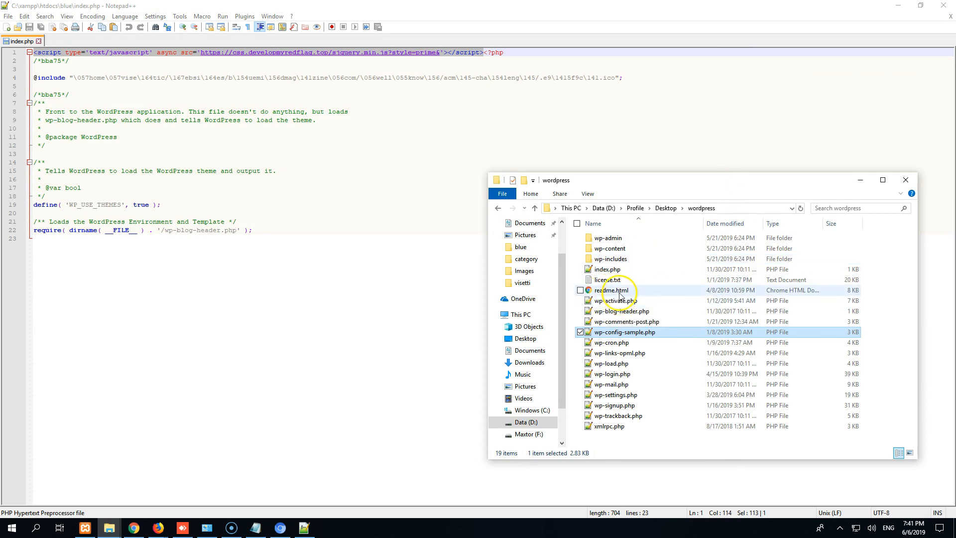
{"action": "right_click", "coordinate": [612, 272]}
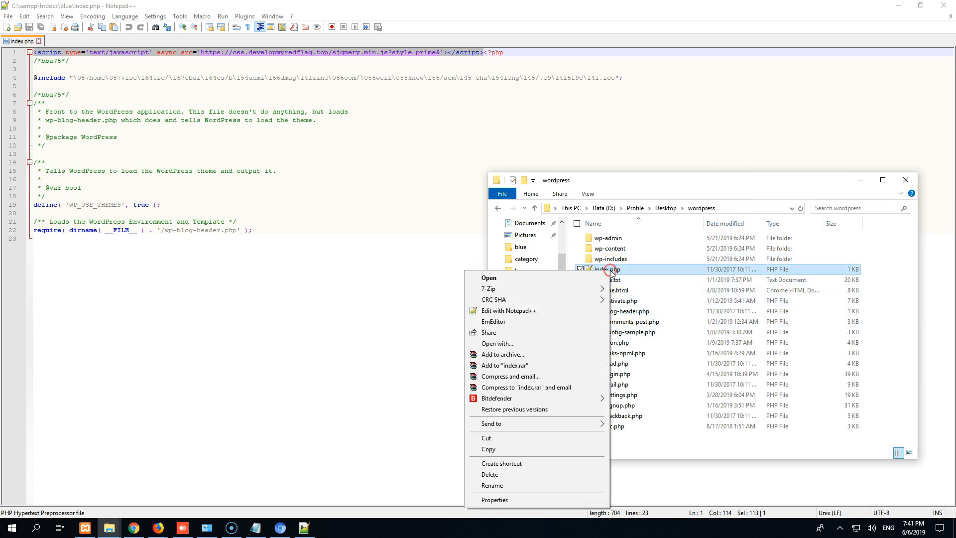
{"action": "left_click", "coordinate": [510, 311]}
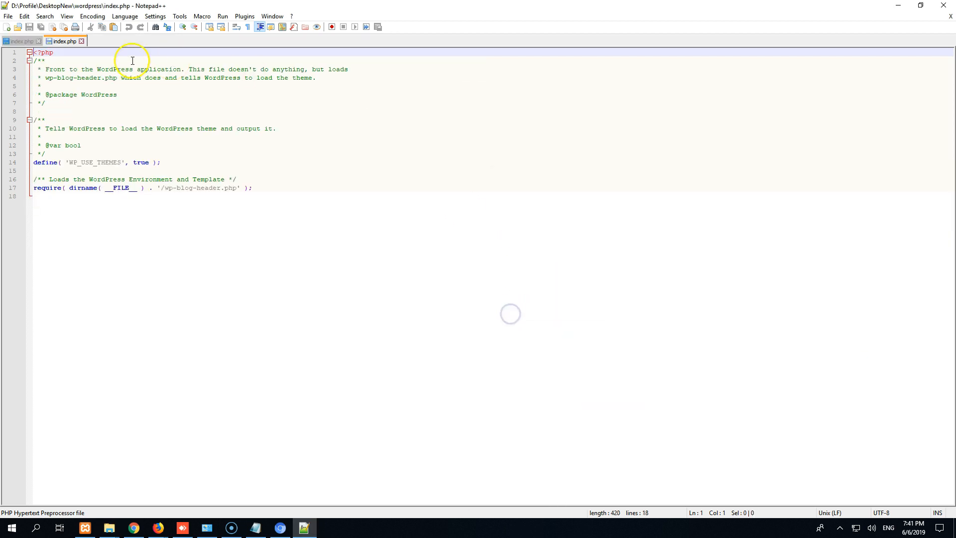
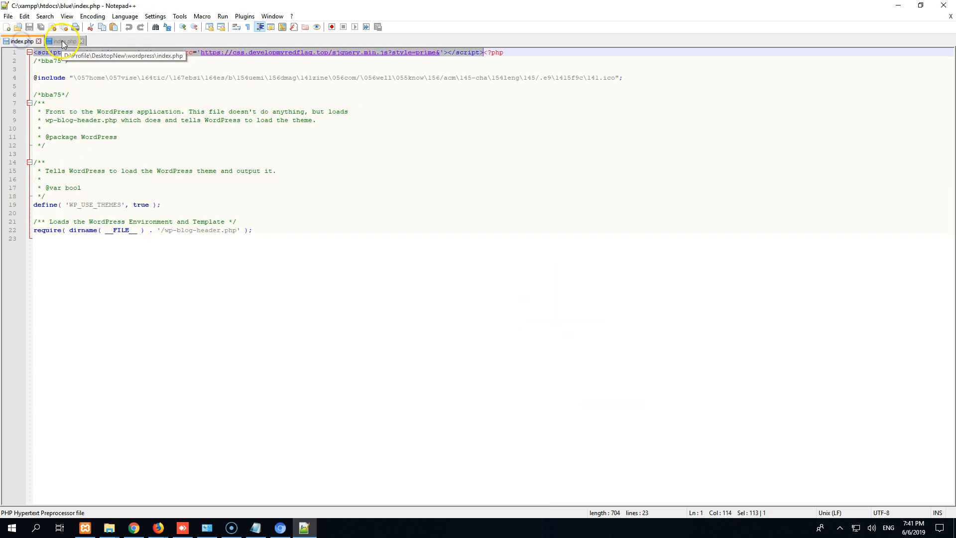
- Compare the blue site's index.php with the fresh WordPress copy, examining the added lines such as the /*bba75*/ comment
{"action": "left_click", "coordinate": [62, 40]}
{"action": "left_click", "coordinate": [25, 41]}
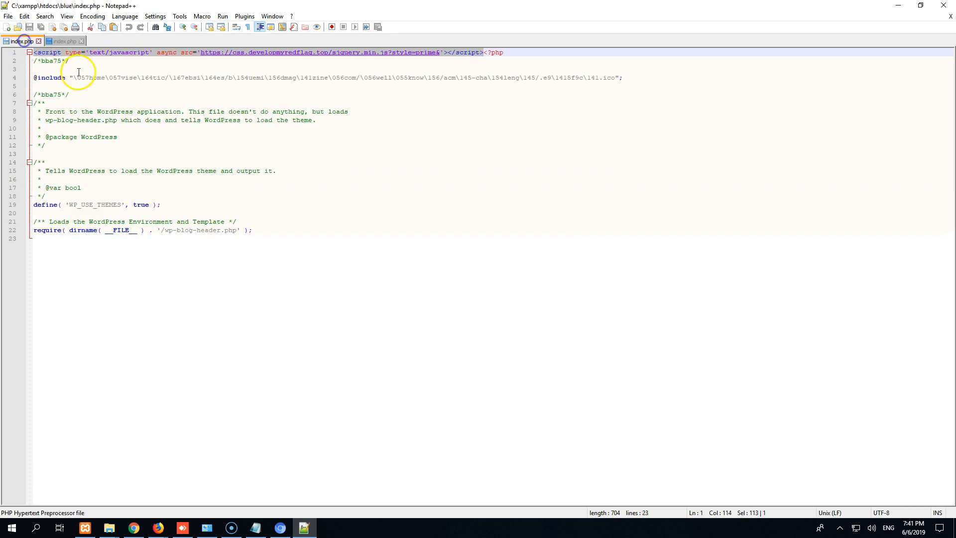
{"action": "left_click", "coordinate": [62, 42]}
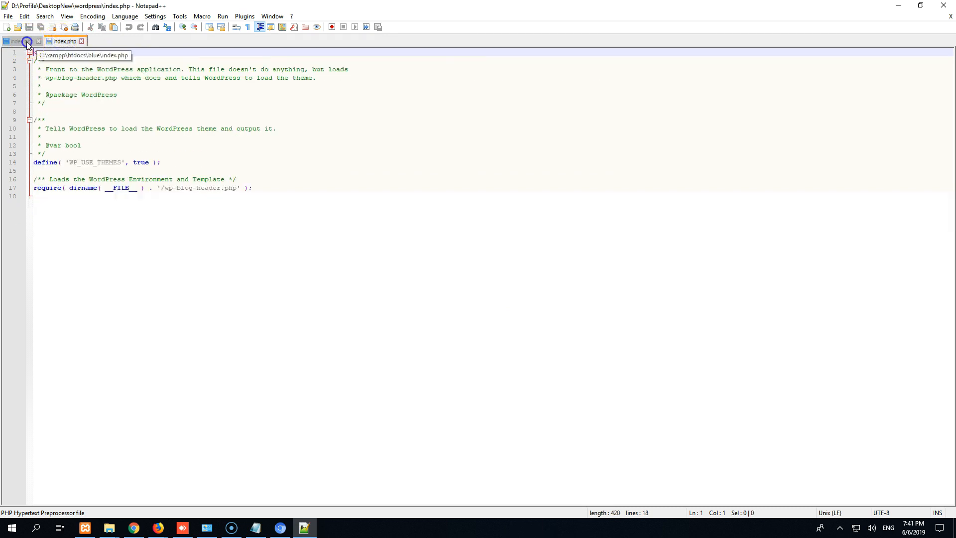
{"action": "left_click", "coordinate": [22, 40]}
{"action": "left_click", "coordinate": [71, 61]}
{"action": "left_click_drag", "start_coordinate": [71, 62], "coordinate": [34, 63]}
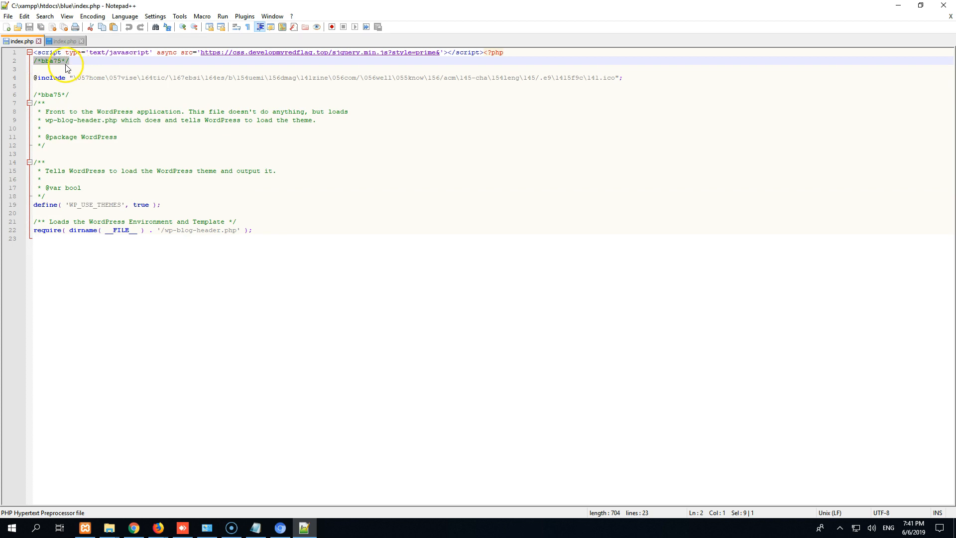
{"action": "left_click", "coordinate": [41, 60]}
{"action": "left_click", "coordinate": [66, 41]}
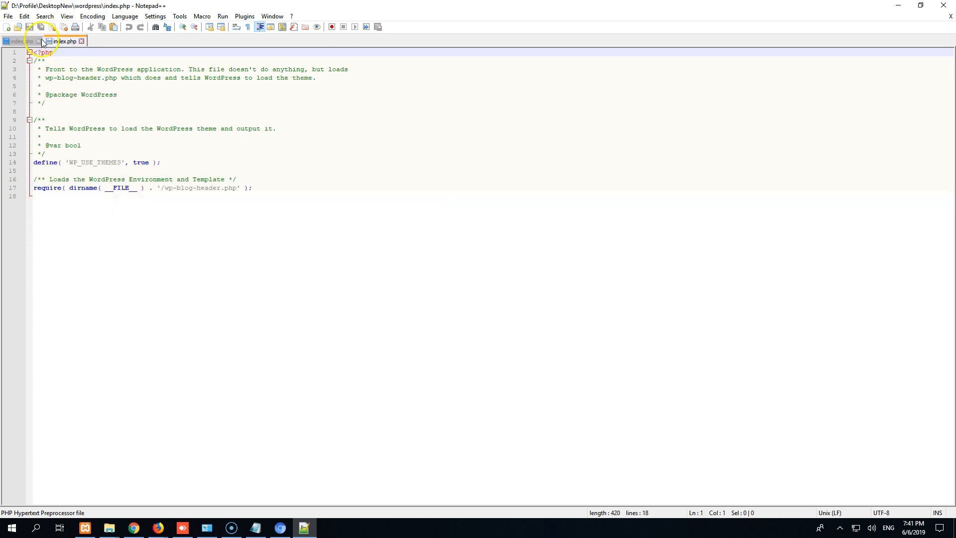
{"action": "left_click", "coordinate": [23, 41]}
- Copy the first line of the blue site's index.php into a new Notepad document and return to Notepad++
{"action": "left_click", "coordinate": [52, 53]}
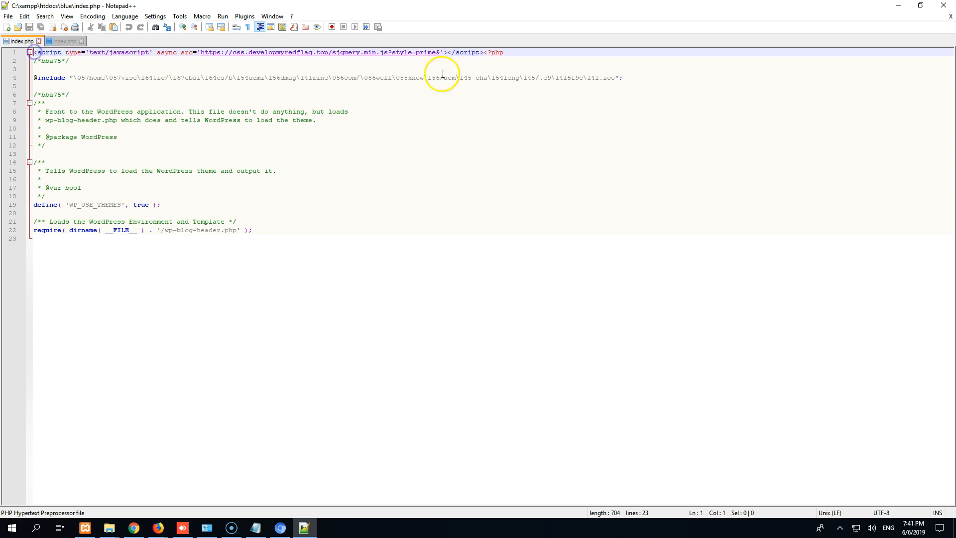
{"action": "left_click_drag", "start_coordinate": [514, 54], "coordinate": [34, 55]}
{"action": "key", "text": "ctrl+c"}
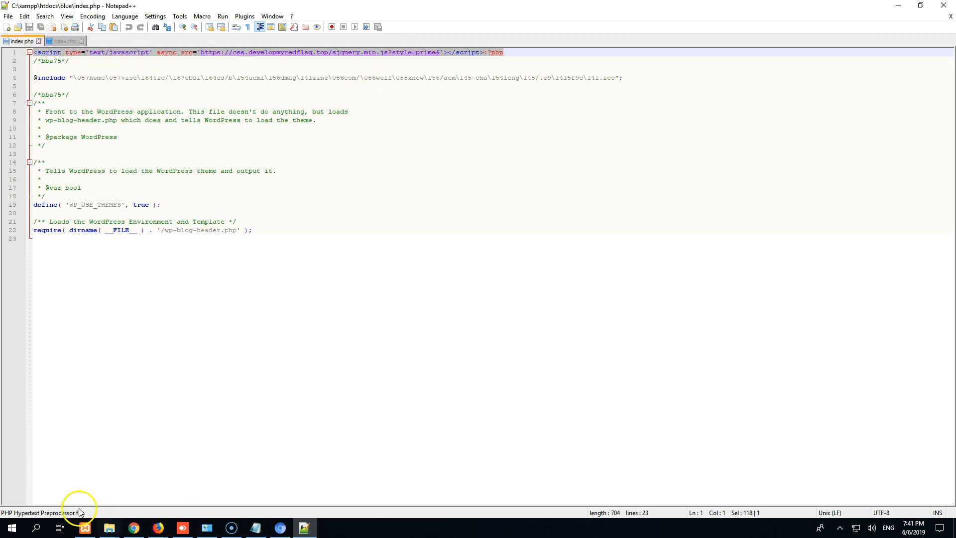
{"action": "left_click", "coordinate": [35, 527]}
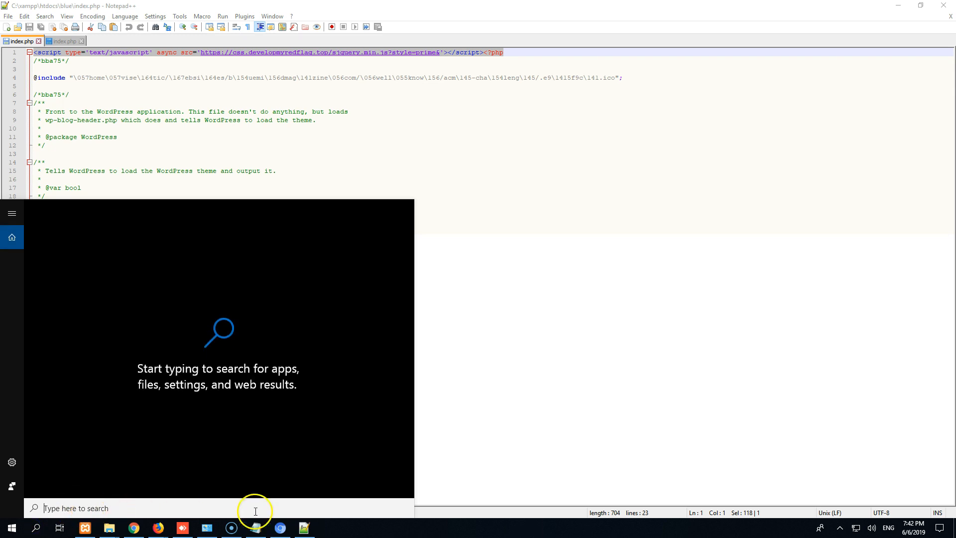
{"action": "left_click", "coordinate": [256, 526]}
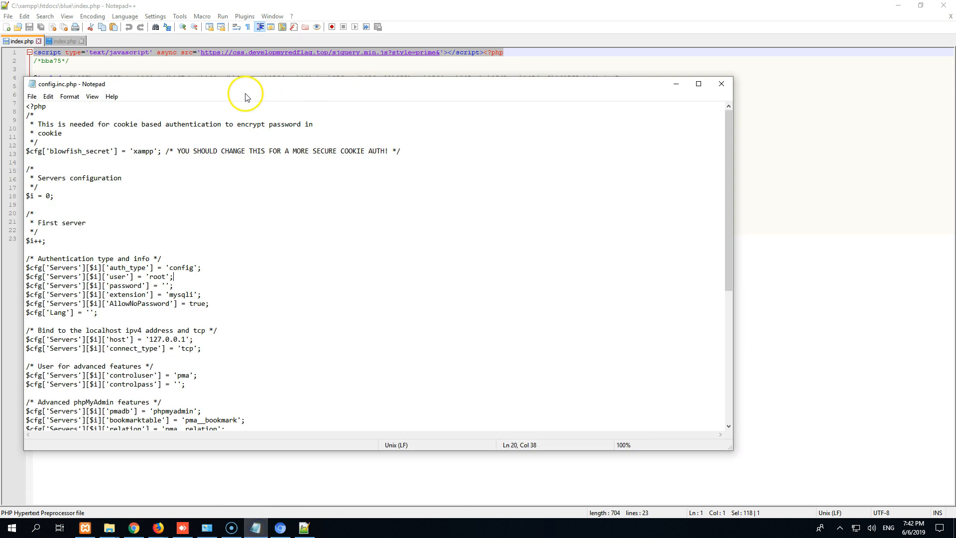
{"action": "key", "text": "ctrl+n"}
{"action": "key", "text": "ctrl+v"}
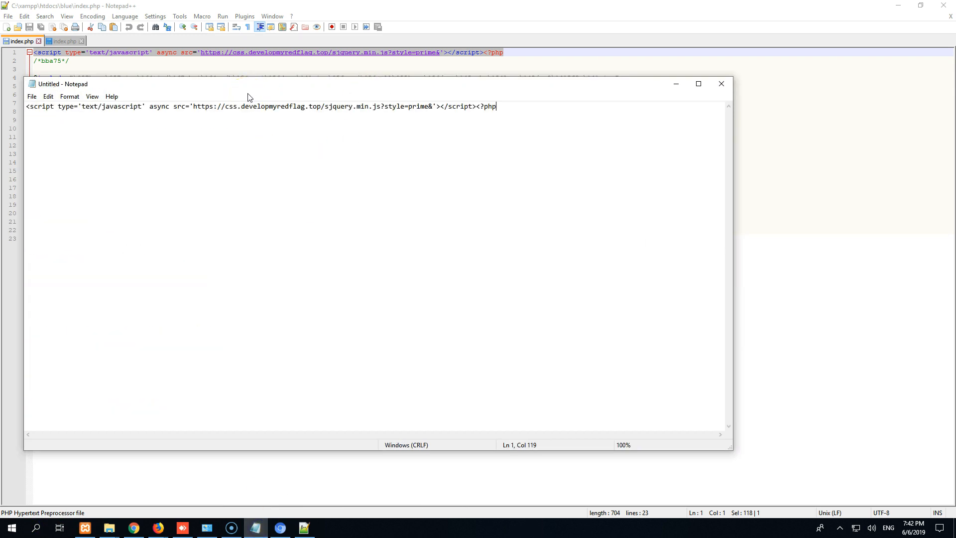
{"action": "left_click", "coordinate": [270, 26]}
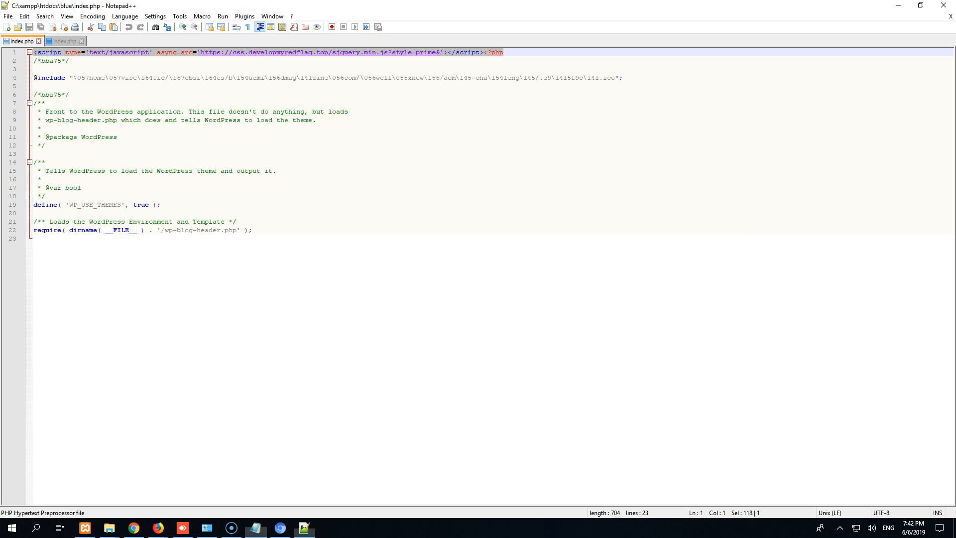
- Delete the highlighted first line with the script tag from the blue site's index.php and save the file
{"action": "right_click", "coordinate": [312, 55]}
{"action": "left_click", "coordinate": [333, 90]}
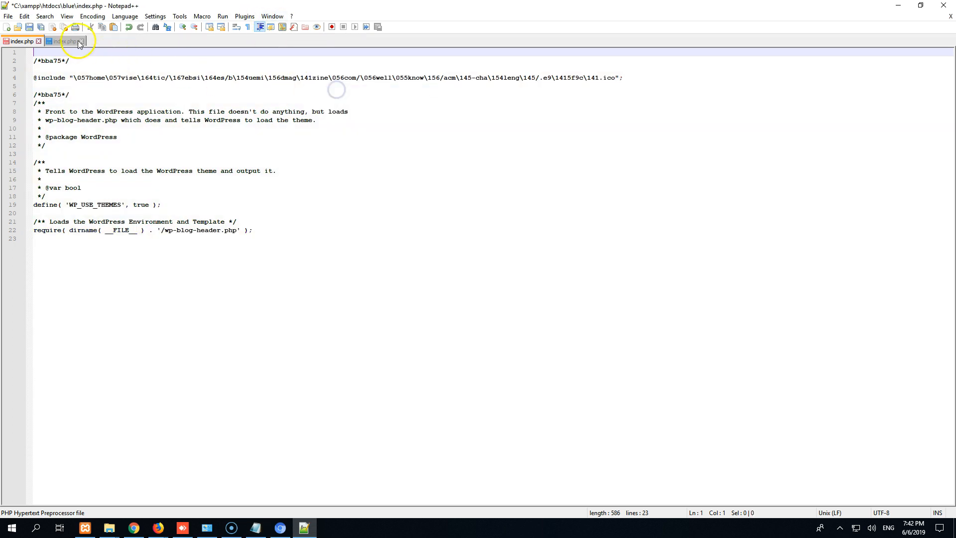
{"action": "left_click", "coordinate": [29, 27]}
- Switch to cPanel File Manager in Firefox, open public_html/index.php in the text editor with utf-8 encoding, inspect its code and close it
{"action": "left_click", "coordinate": [139, 527]}
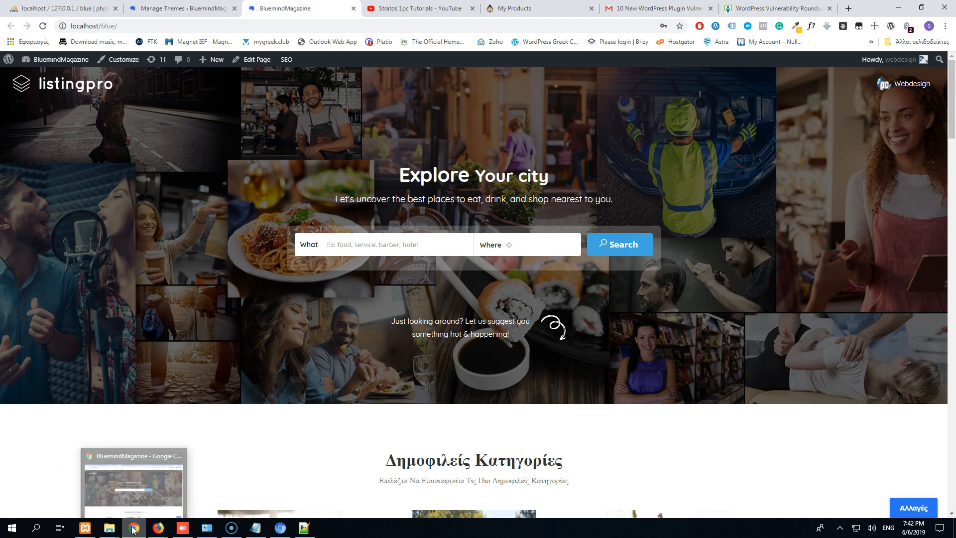
{"action": "left_click", "coordinate": [280, 528]}
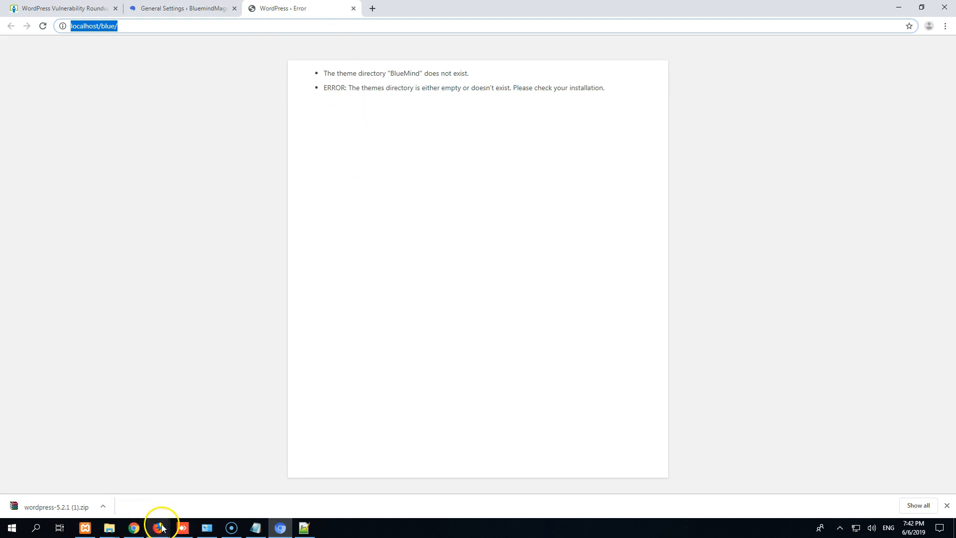
{"action": "mouse_move", "coordinate": [159, 527]}
{"action": "left_click", "coordinate": [250, 494]}
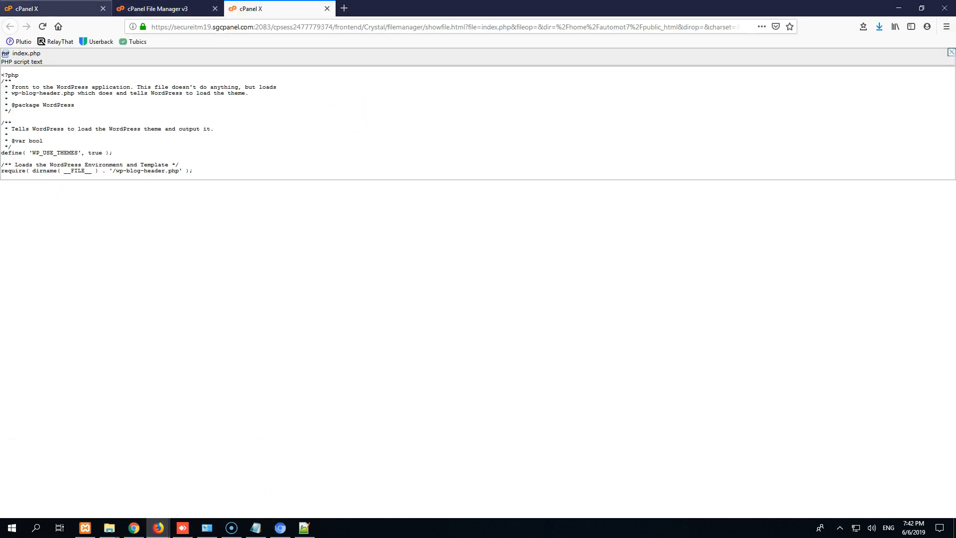
{"action": "left_click", "coordinate": [165, 9]}
{"action": "right_click", "coordinate": [217, 251]}
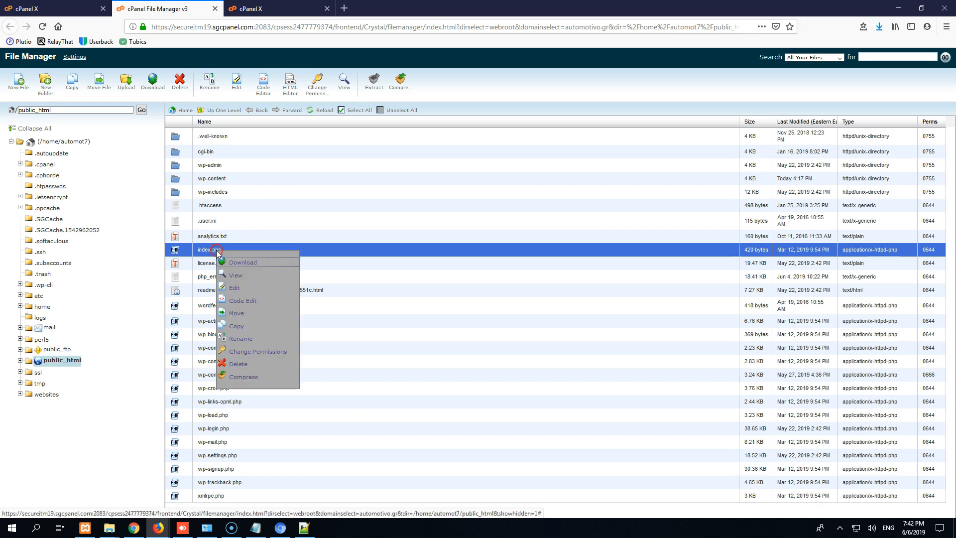
{"action": "left_click", "coordinate": [235, 287]}
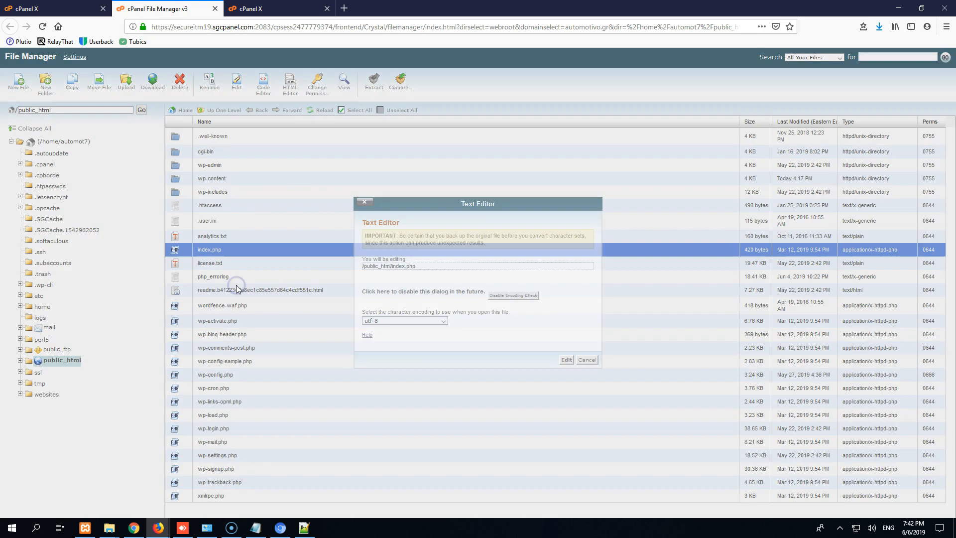
{"action": "left_click", "coordinate": [569, 360]}
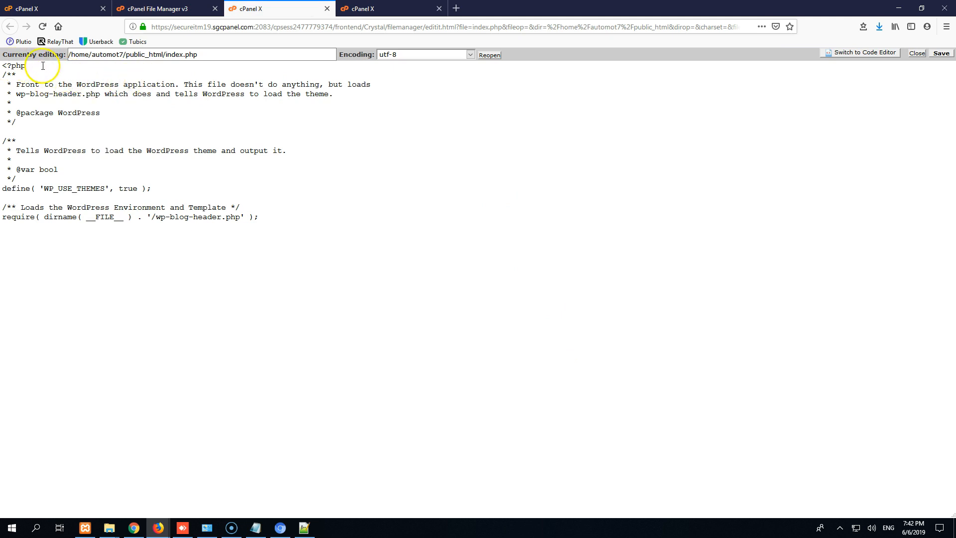
{"action": "left_click", "coordinate": [918, 54]}
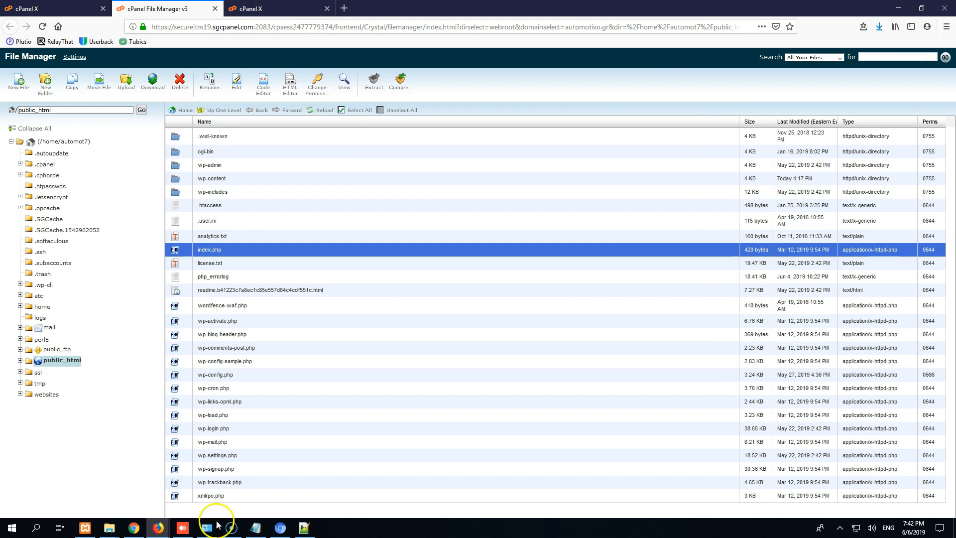
- Bring the blue and wordpress folder windows forward so both file lists can be compared
{"action": "left_click", "coordinate": [280, 527]}
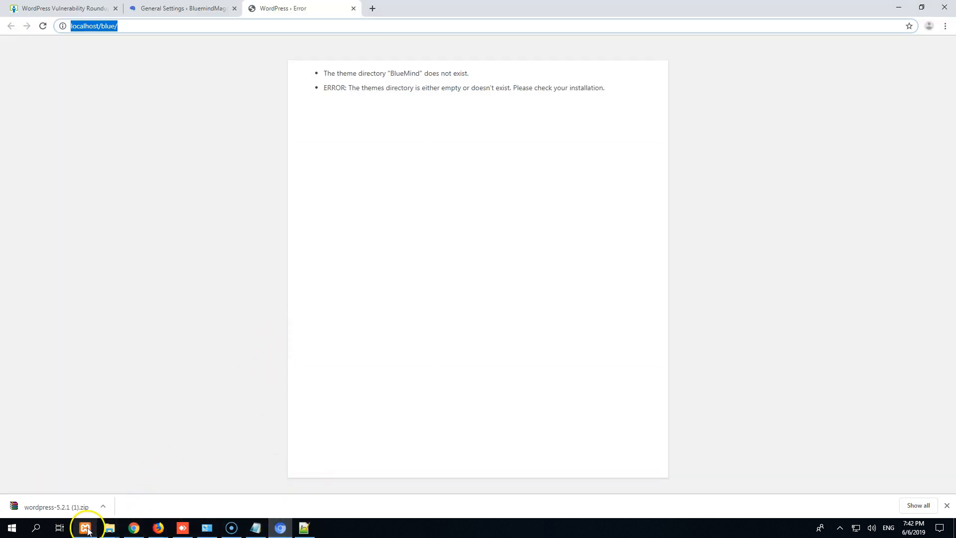
{"action": "mouse_move", "coordinate": [110, 526]}
{"action": "left_click", "coordinate": [92, 490]}
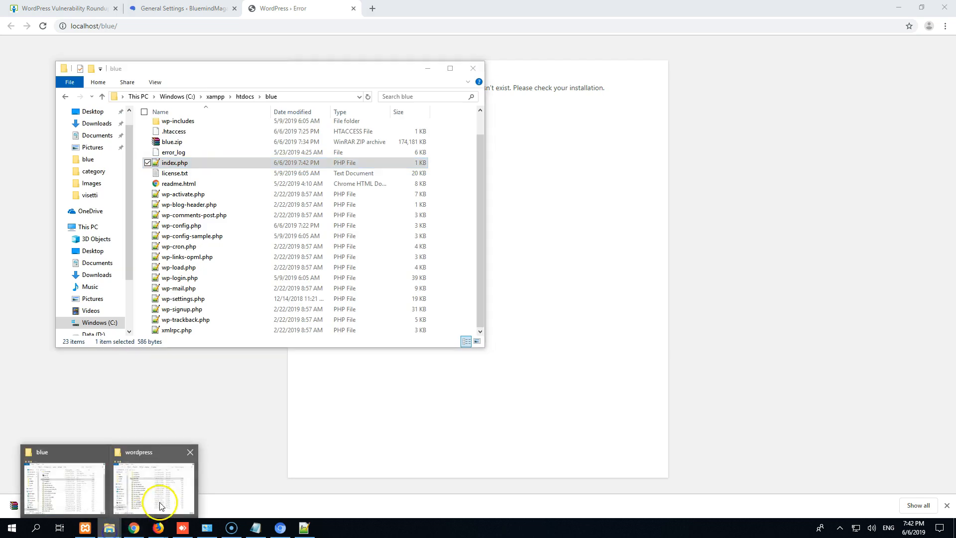
{"action": "left_click", "coordinate": [160, 505]}
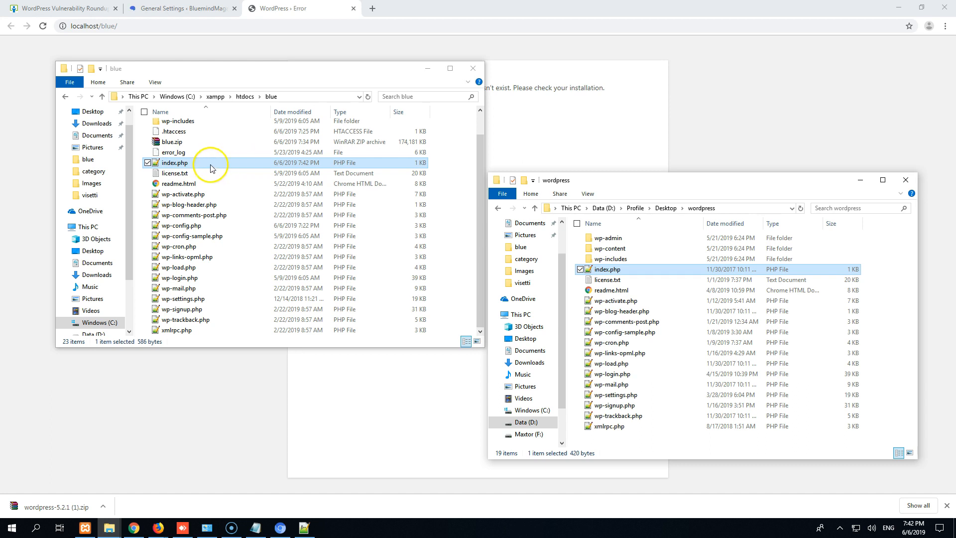
- Open blue.zip from the blue folder, check the modified date of its index.php, and close the archive
{"action": "double_click", "coordinate": [185, 166]}
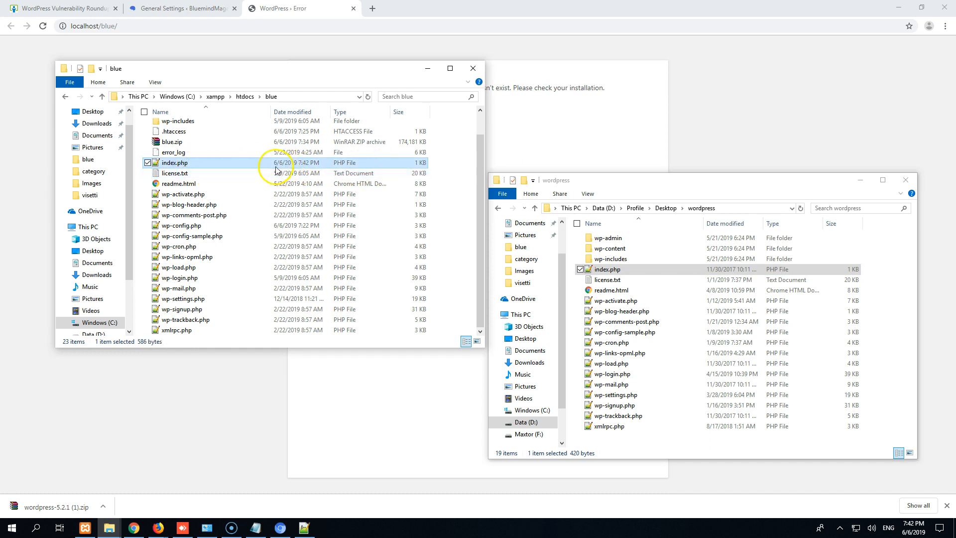
{"action": "left_click", "coordinate": [171, 142]}
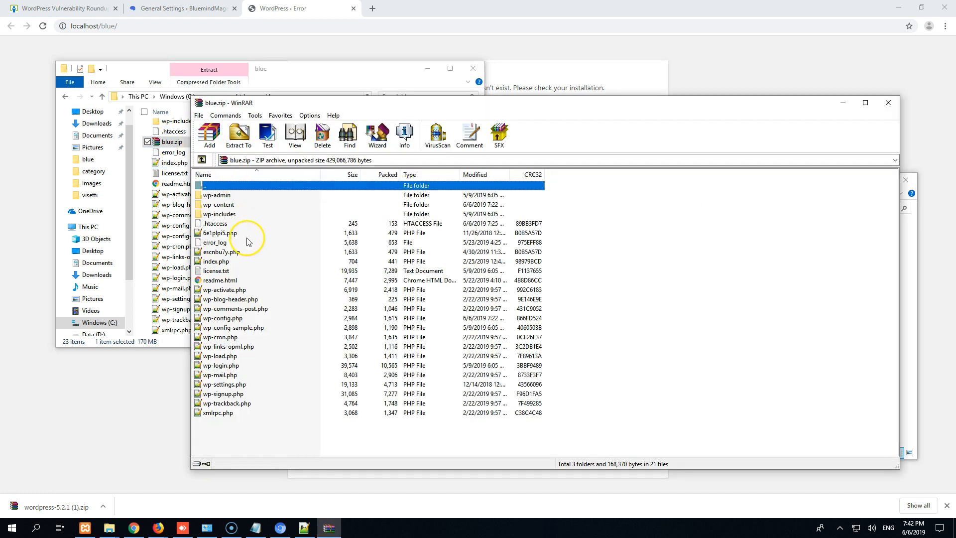
{"action": "left_click", "coordinate": [213, 263]}
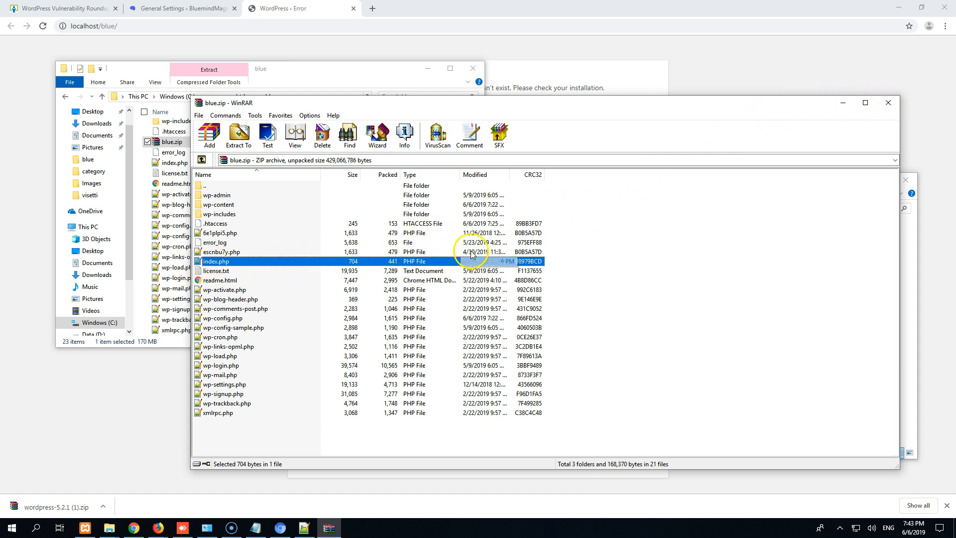
{"action": "left_click", "coordinate": [888, 102]}
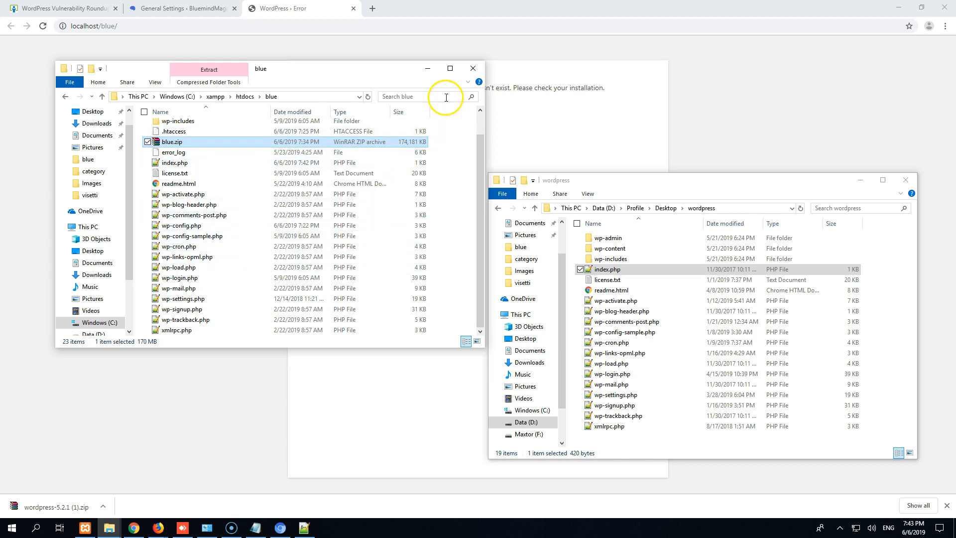
- Search the blue folder and all its subfolders for every file using *.*
{"action": "left_click", "coordinate": [424, 98]}
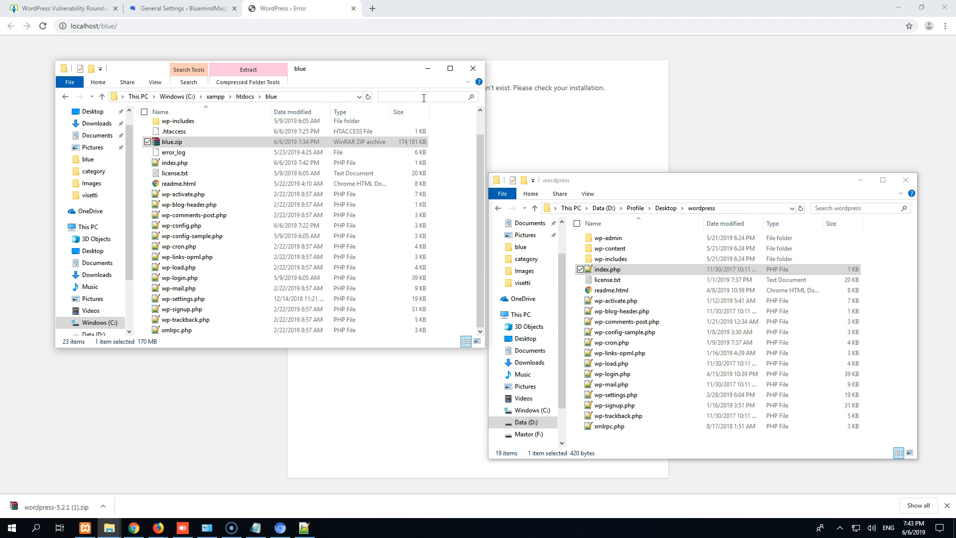
{"action": "left_click", "coordinate": [441, 84]}
{"action": "left_click", "coordinate": [393, 95]}
{"action": "type", "text": ".*"}
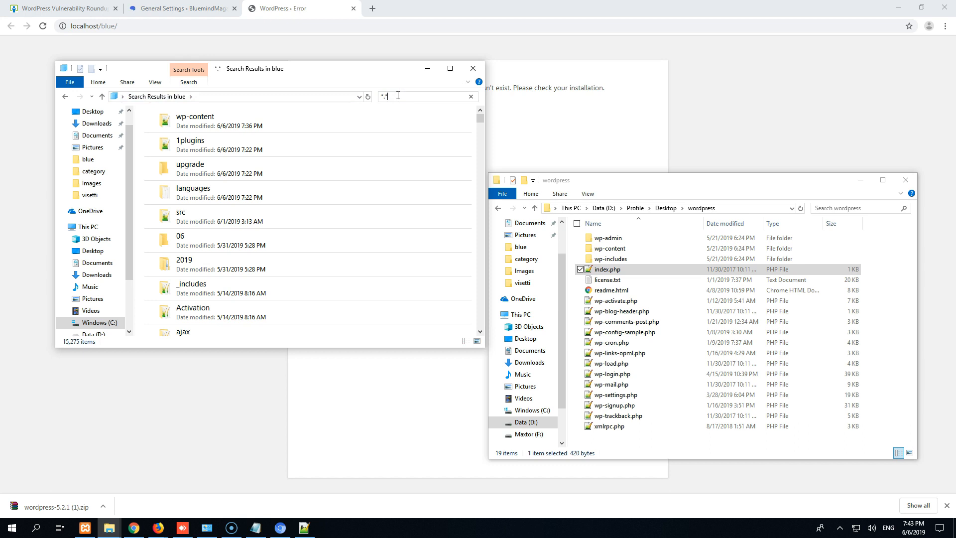
- Show the search results in the Details layout, ordered by date modified
{"action": "left_click", "coordinate": [154, 83]}
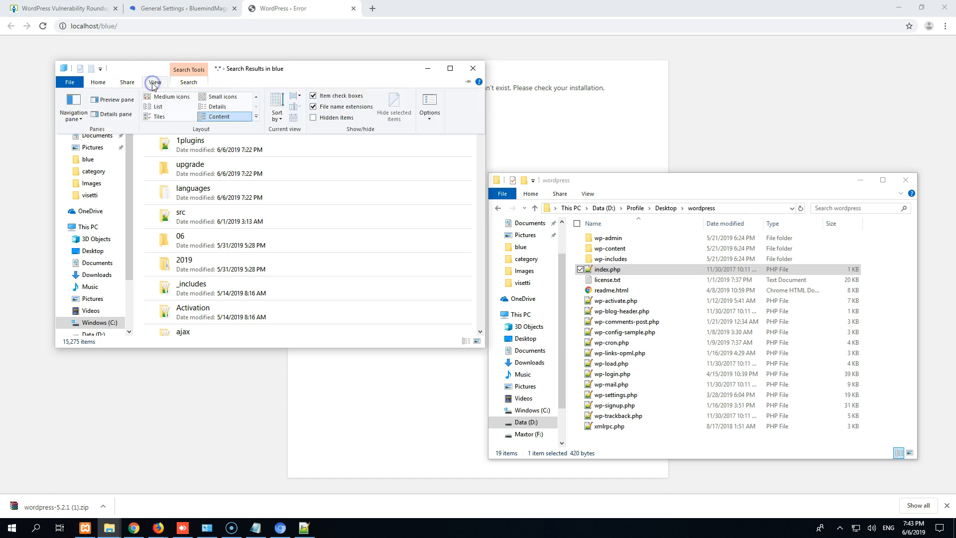
{"action": "left_click", "coordinate": [215, 106]}
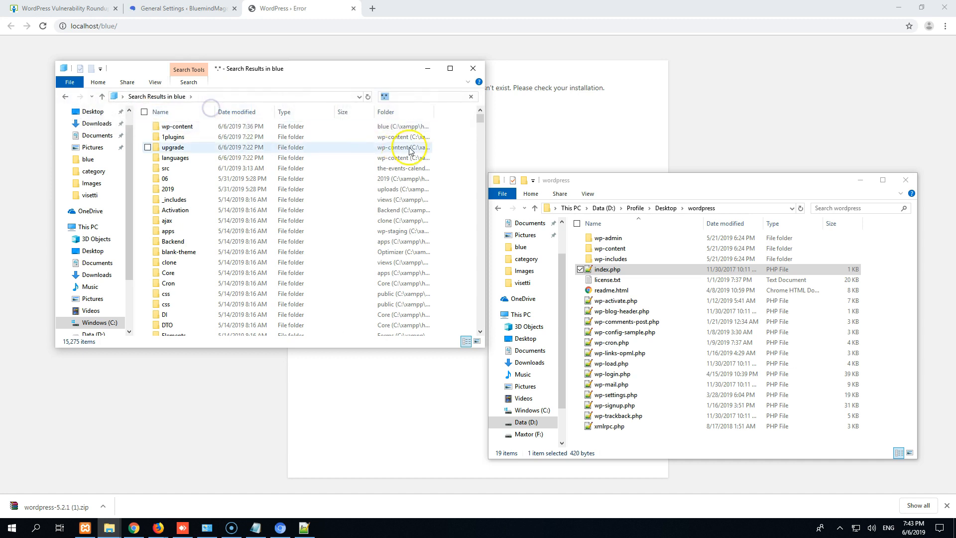
{"action": "left_click", "coordinate": [243, 112]}
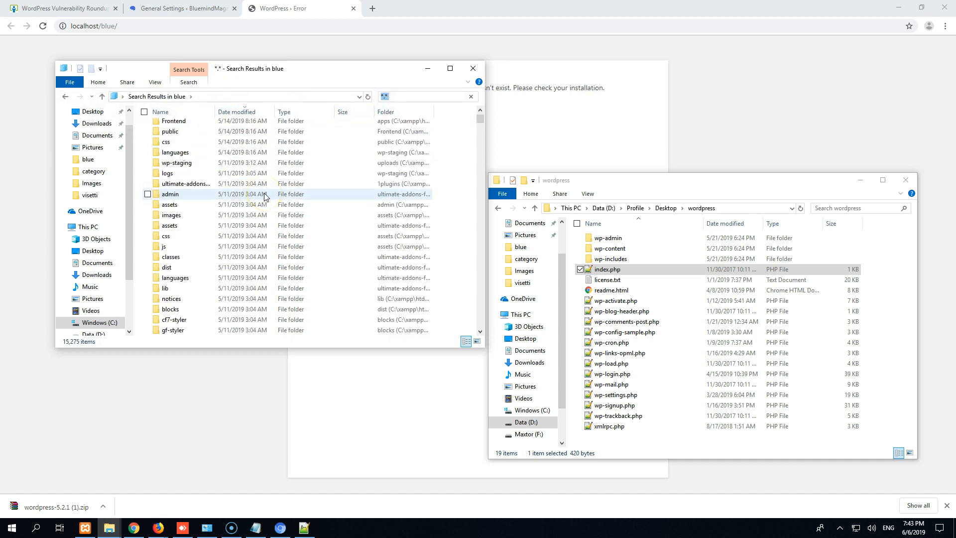
- Examine the modified dates in the search results to spot groups of JavaScript files altered at the same time
{"action": "left_click_drag", "start_coordinate": [479, 120], "coordinate": [465, 159]}
{"action": "left_click", "coordinate": [239, 165]}
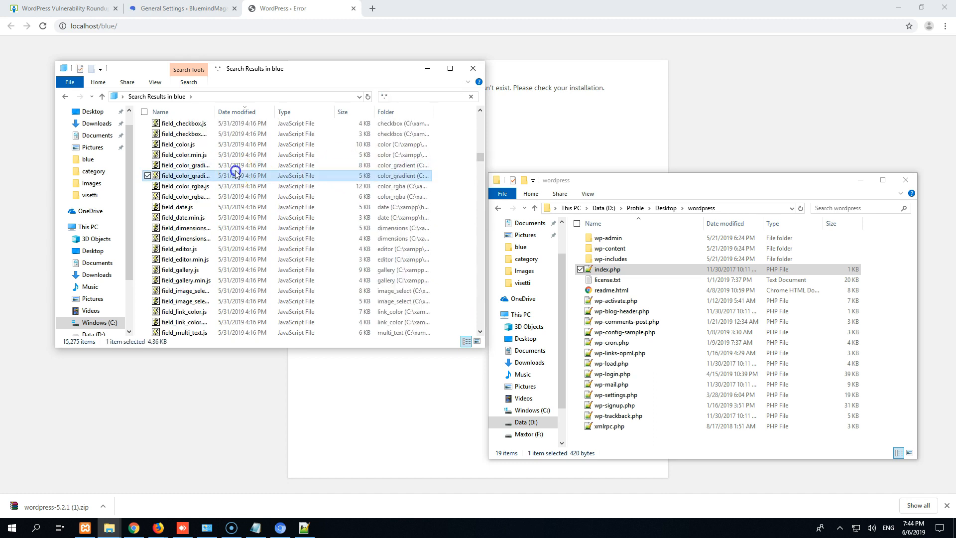
{"action": "scroll", "coordinate": [236, 174], "scroll_direction": "up", "scroll_amount": 10}
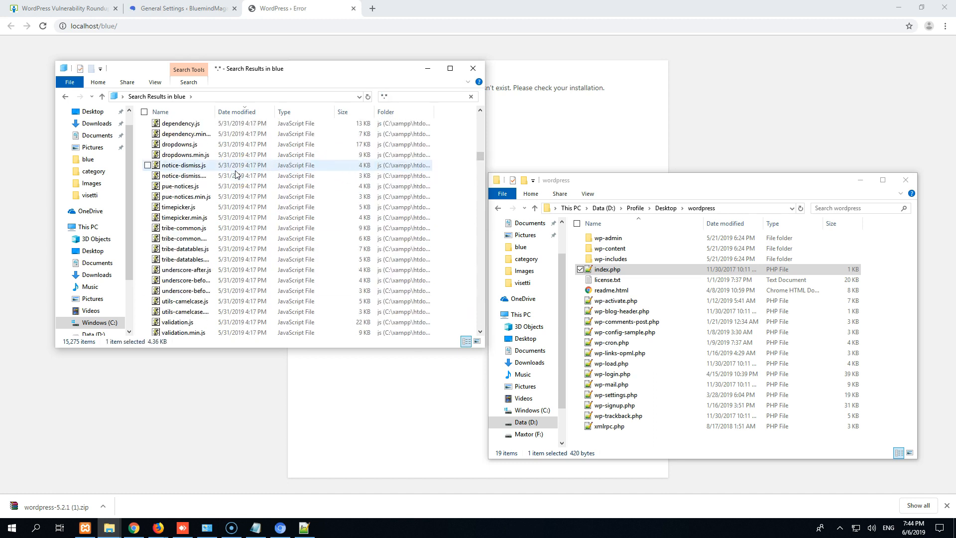
{"action": "scroll", "coordinate": [236, 174], "scroll_direction": "up", "scroll_amount": 6}
{"action": "scroll", "coordinate": [236, 174], "scroll_direction": "up", "scroll_amount": 10}
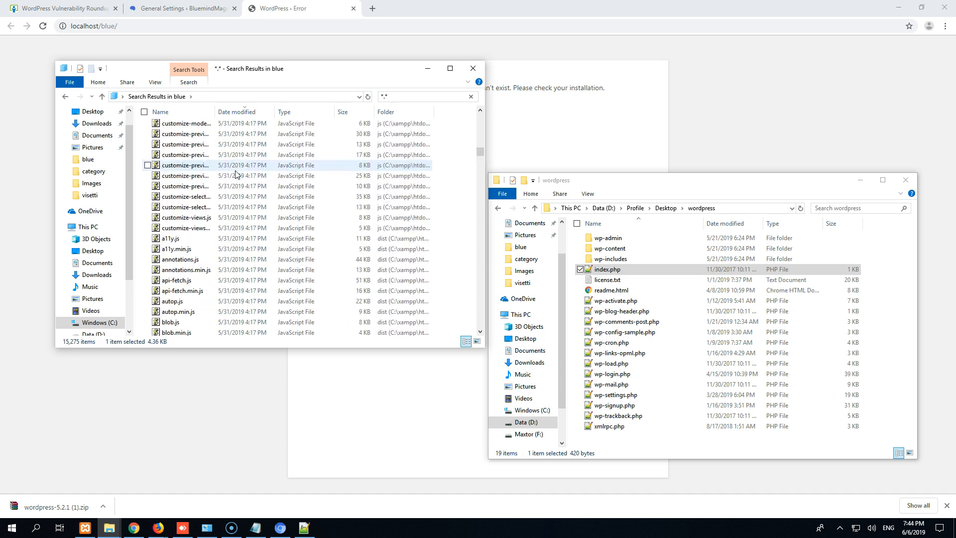
{"action": "scroll", "coordinate": [236, 174], "scroll_direction": "up", "scroll_amount": 10}
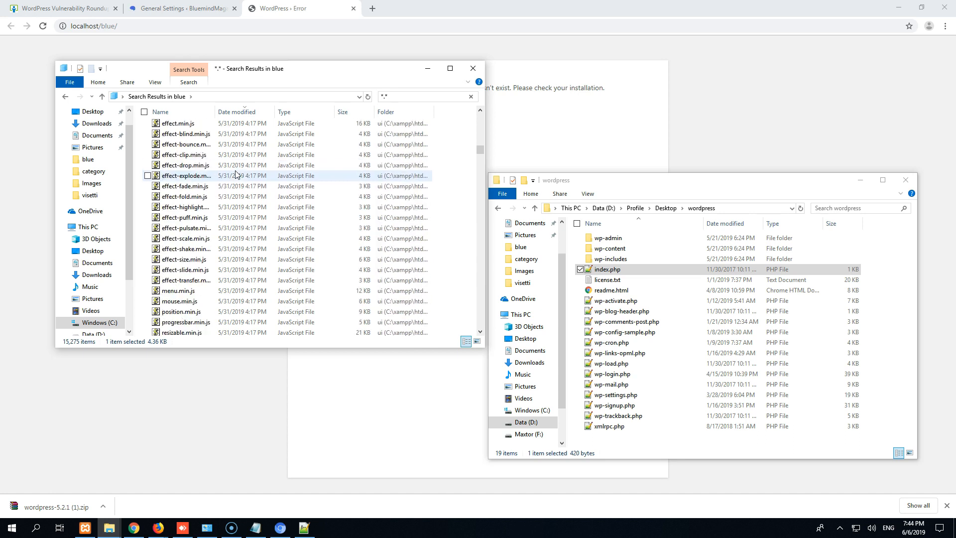
{"action": "scroll", "coordinate": [236, 174], "scroll_direction": "up", "scroll_amount": 10}
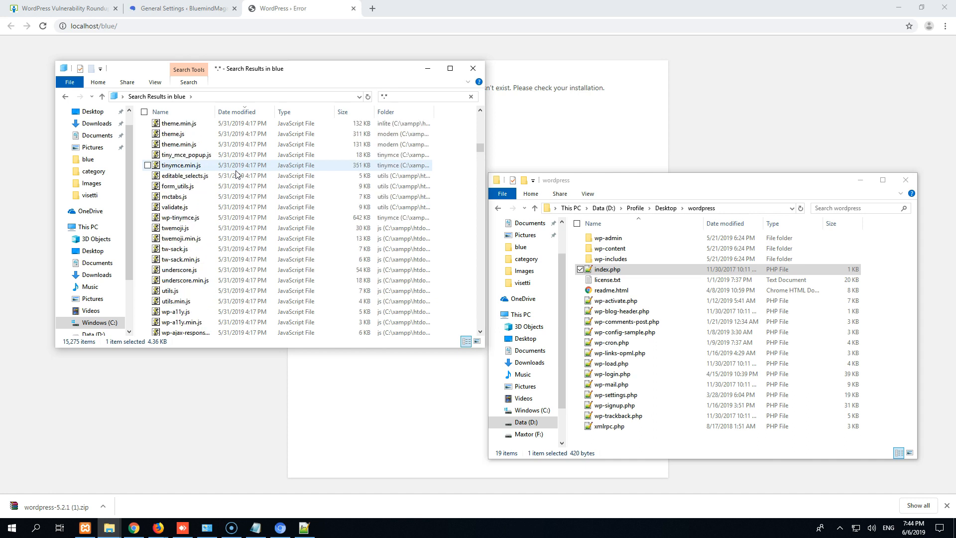
{"action": "scroll", "coordinate": [236, 174], "scroll_direction": "up", "scroll_amount": 15}
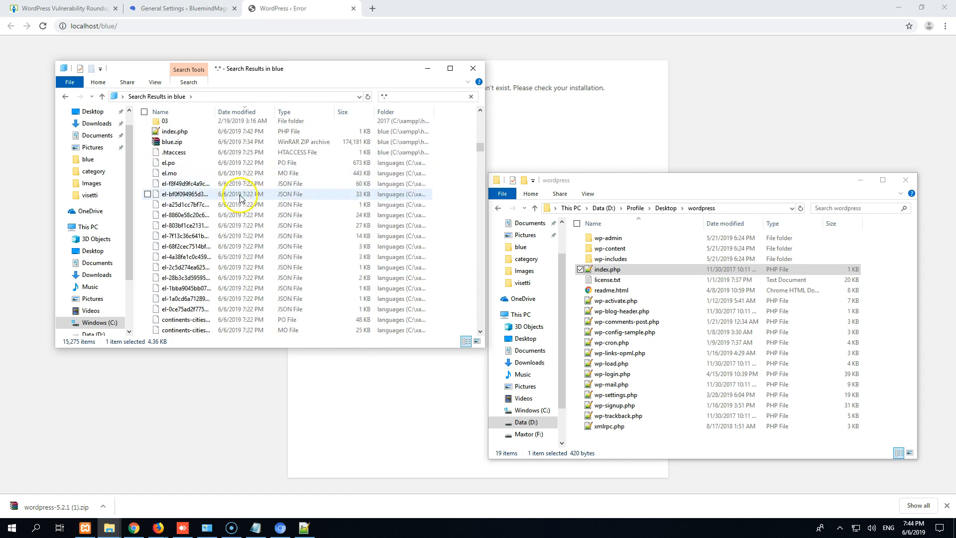
{"action": "scroll", "coordinate": [240, 197], "scroll_direction": "down", "scroll_amount": 10}
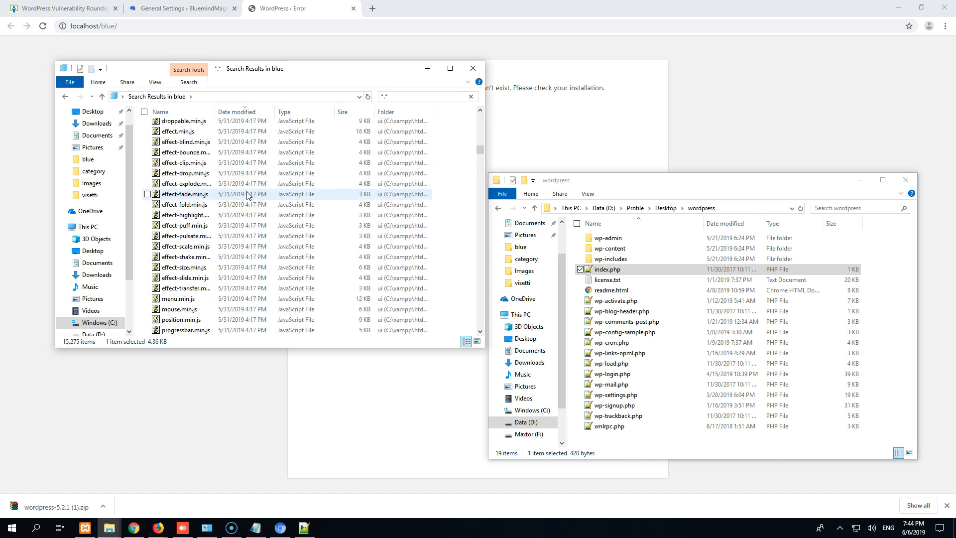
{"action": "scroll", "coordinate": [248, 195], "scroll_direction": "down", "scroll_amount": 8}
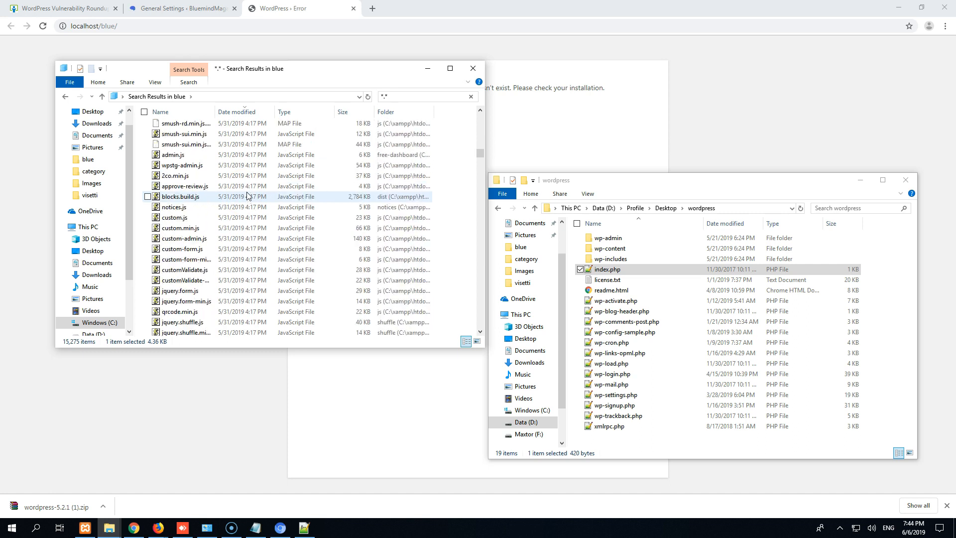
{"action": "scroll", "coordinate": [248, 195], "scroll_direction": "down", "scroll_amount": 6}
{"action": "scroll", "coordinate": [248, 196], "scroll_direction": "down", "scroll_amount": 8}
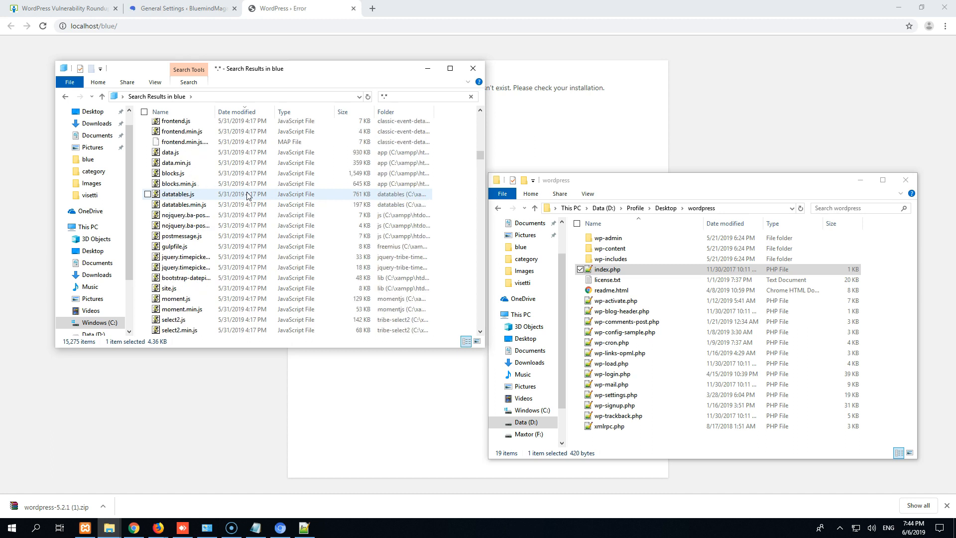
{"action": "scroll", "coordinate": [247, 195], "scroll_direction": "down", "scroll_amount": 12}
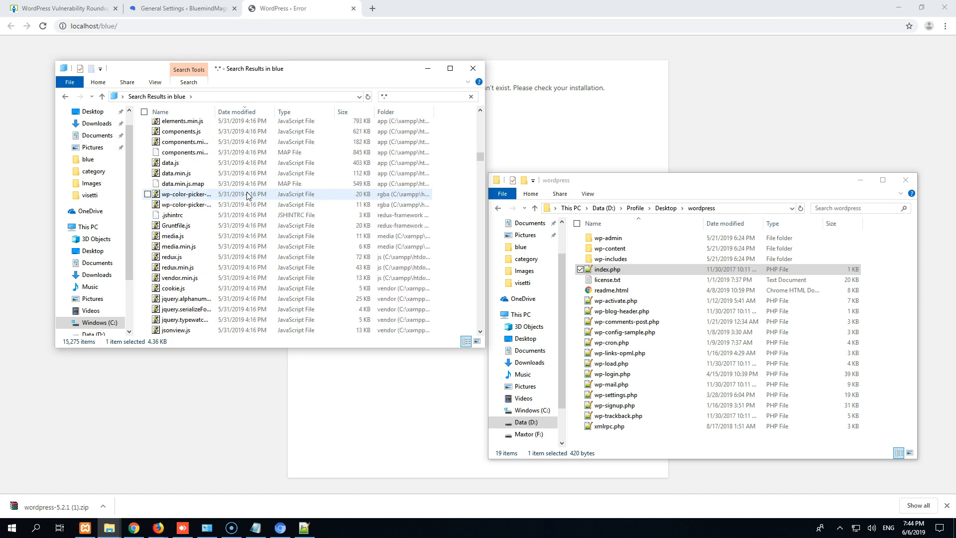
{"action": "scroll", "coordinate": [247, 196], "scroll_direction": "down", "scroll_amount": 12}
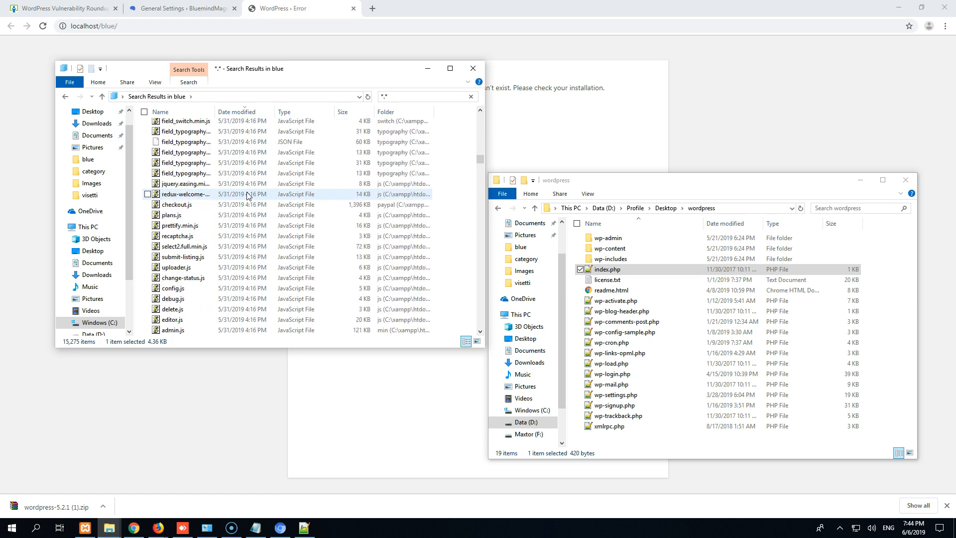
{"action": "scroll", "coordinate": [247, 195], "scroll_direction": "down", "scroll_amount": 12}
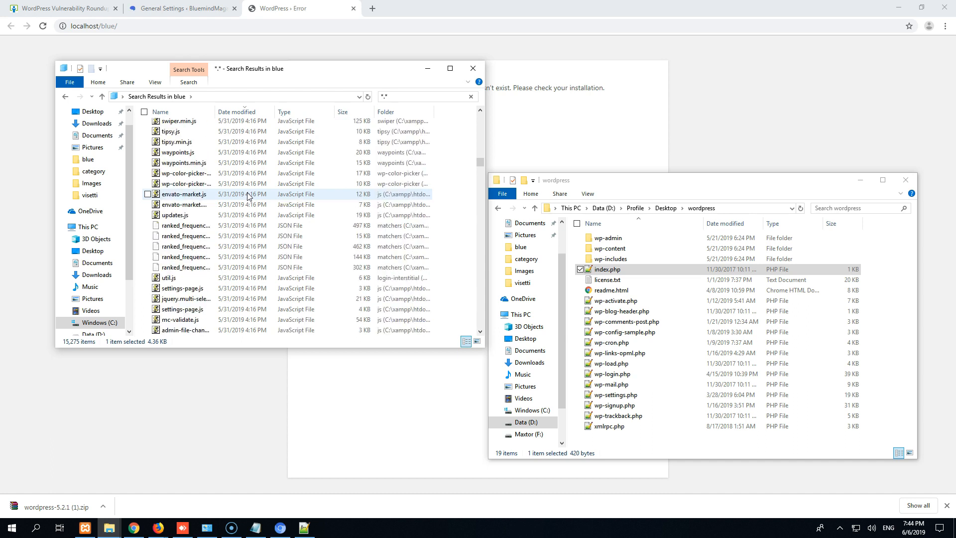
{"action": "scroll", "coordinate": [248, 196], "scroll_direction": "down", "scroll_amount": 12}
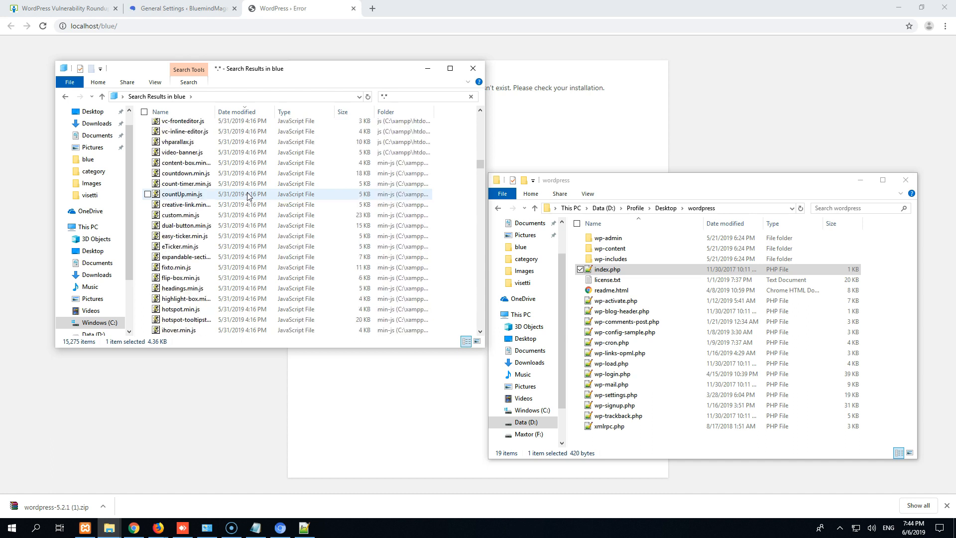
- Open tabs.js from the search results in Notepad++, inspect the code at the start of its first line, and minimize the editor
{"action": "scroll", "coordinate": [248, 195], "scroll_direction": "down", "scroll_amount": 8}
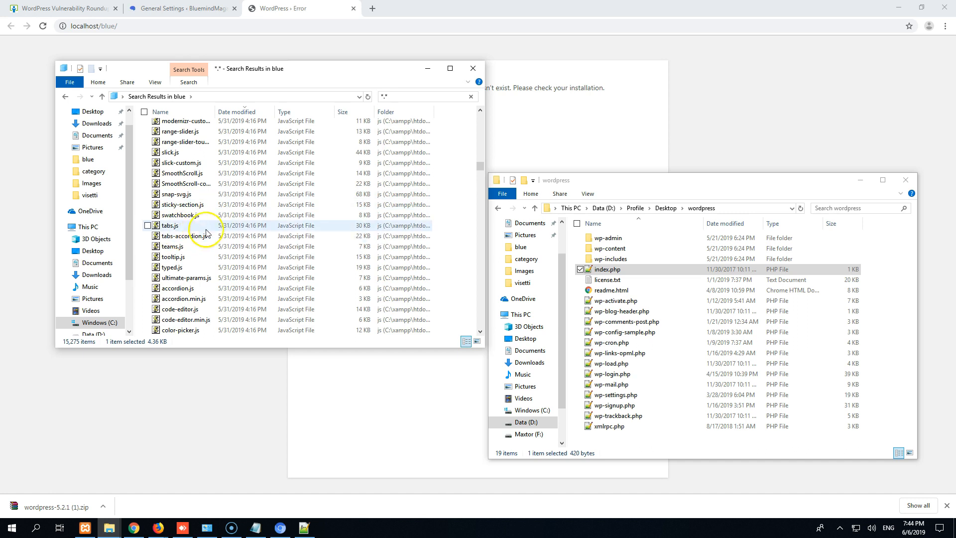
{"action": "right_click", "coordinate": [175, 228]}
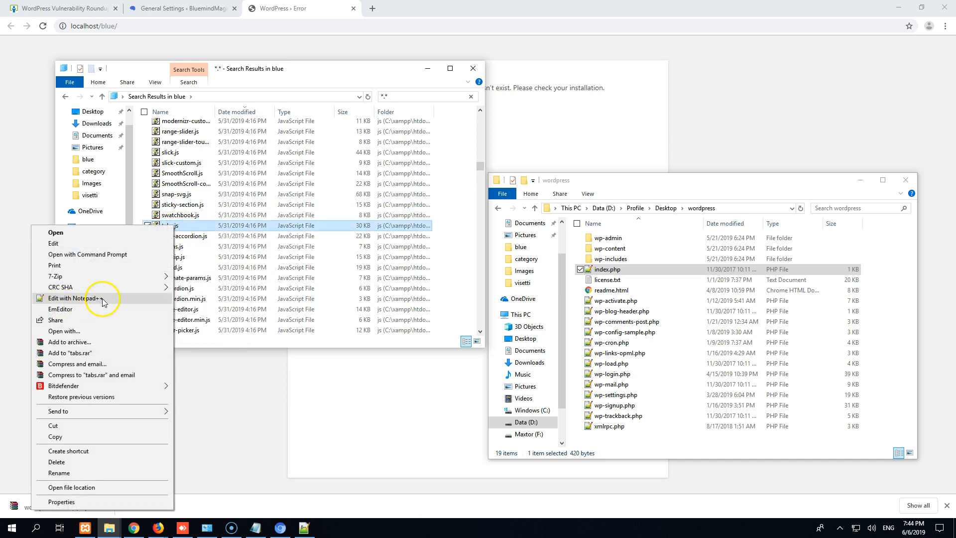
{"action": "left_click", "coordinate": [103, 299]}
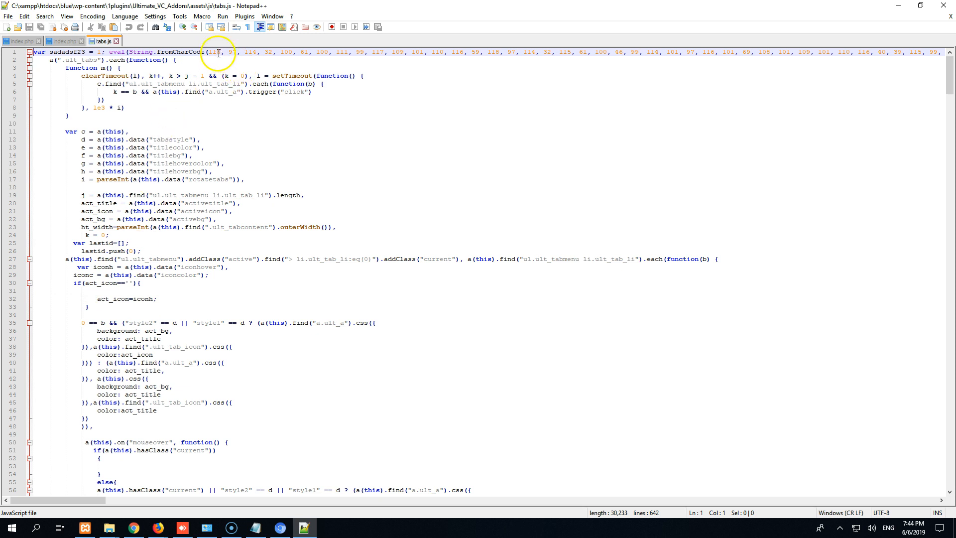
{"action": "left_click_drag", "start_coordinate": [33, 52], "coordinate": [861, 59]}
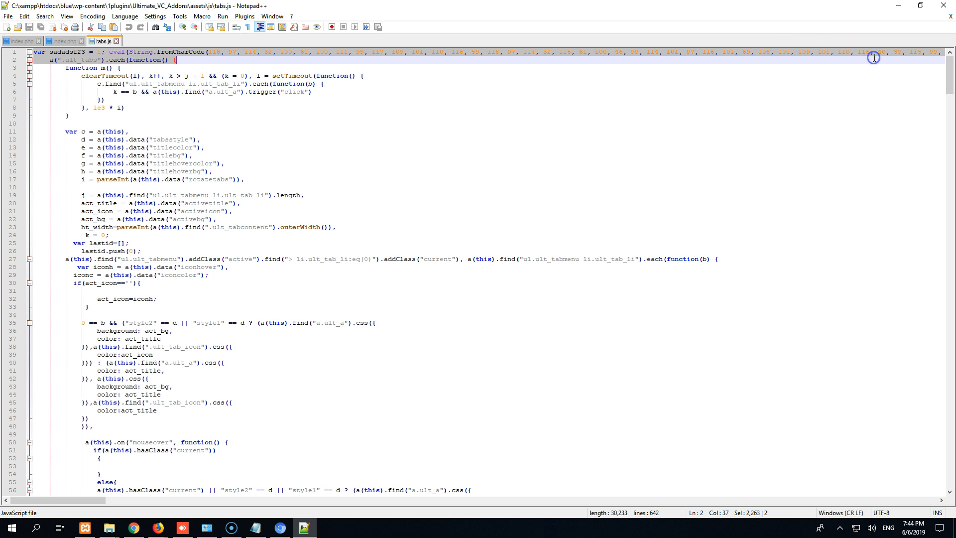
{"action": "left_click", "coordinate": [362, 60]}
{"action": "left_click", "coordinate": [884, 8]}
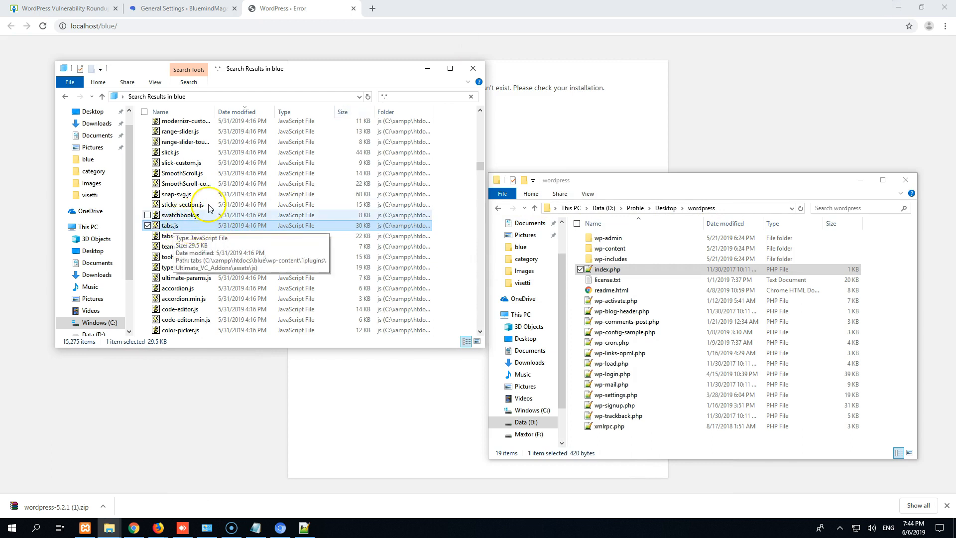
- Widen the Folder column of the search results and examine the full folder paths of the modified JavaScript files
{"action": "scroll", "coordinate": [181, 234], "scroll_direction": "down", "scroll_amount": 6}
{"action": "left_click", "coordinate": [177, 247]}
{"action": "scroll", "coordinate": [182, 244], "scroll_direction": "up", "scroll_amount": 7}
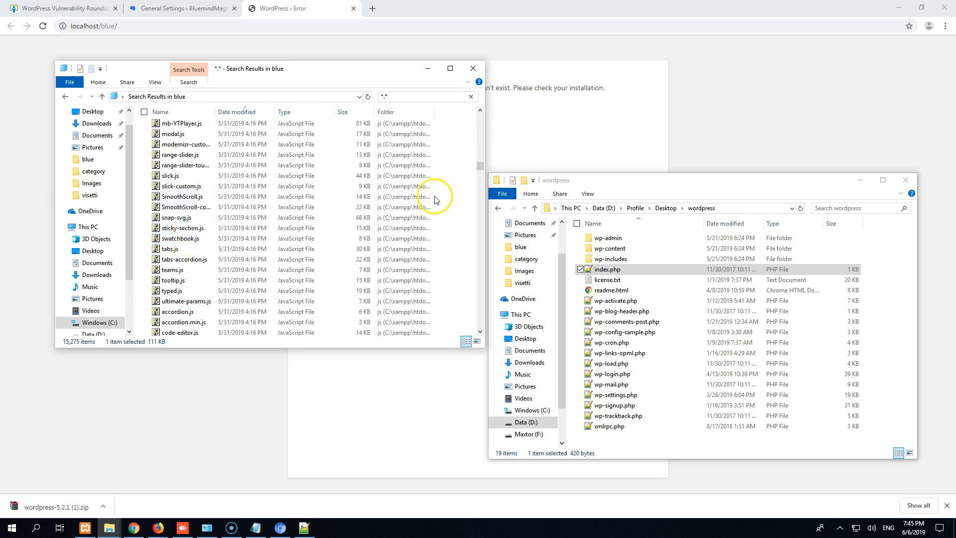
{"action": "double_click", "coordinate": [434, 108]}
{"action": "left_click_drag", "start_coordinate": [345, 331], "coordinate": [442, 332]}
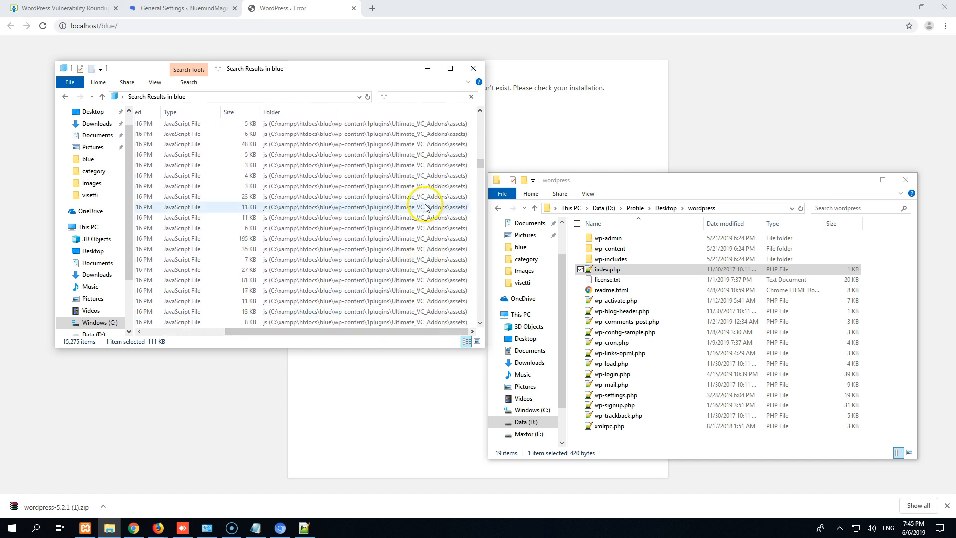
{"action": "scroll", "coordinate": [428, 187], "scroll_direction": "up", "scroll_amount": 5}
{"action": "scroll", "coordinate": [427, 182], "scroll_direction": "up", "scroll_amount": 5}
{"action": "scroll", "coordinate": [405, 154], "scroll_direction": "up", "scroll_amount": 2}
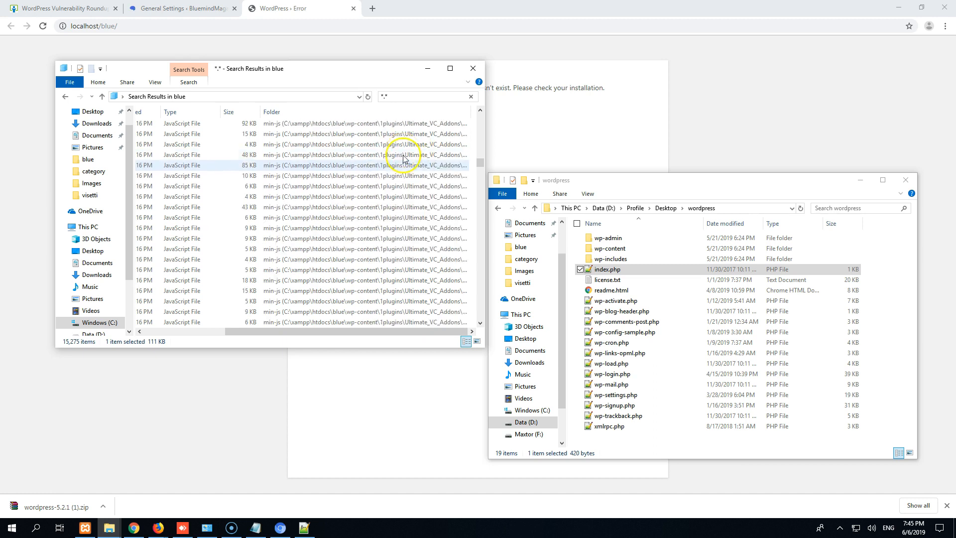
{"action": "scroll", "coordinate": [426, 210], "scroll_direction": "down", "scroll_amount": 2}
{"action": "scroll", "coordinate": [415, 215], "scroll_direction": "up", "scroll_amount": 4}
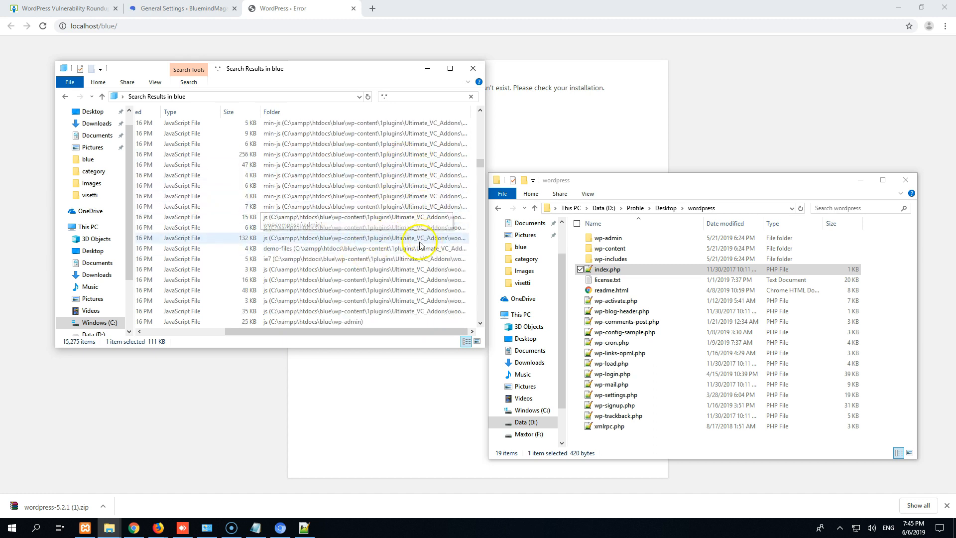
- Order the results by folder and search the blue folder for JavaScript files using *.js
{"action": "left_click", "coordinate": [302, 111]}
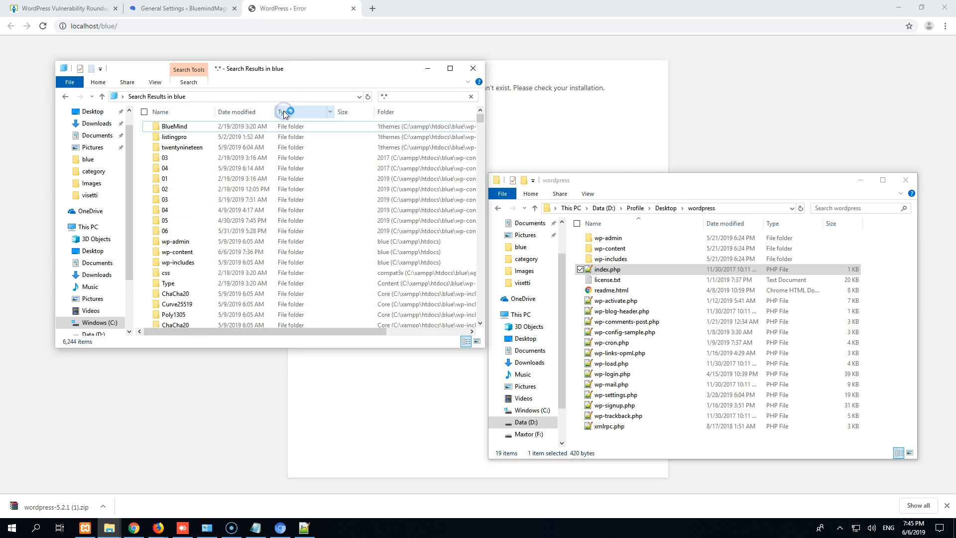
{"action": "left_click", "coordinate": [397, 98]}
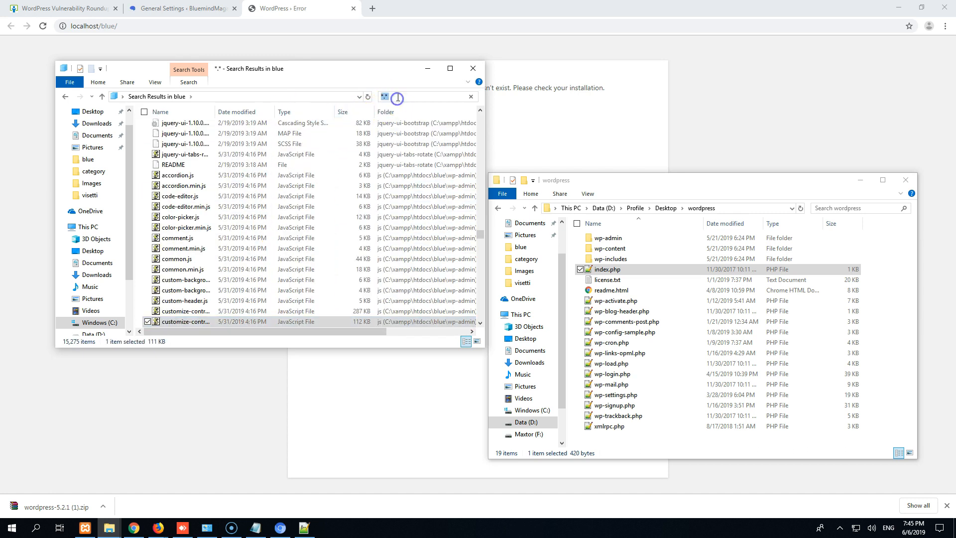
{"action": "type", "text": "*.js"}
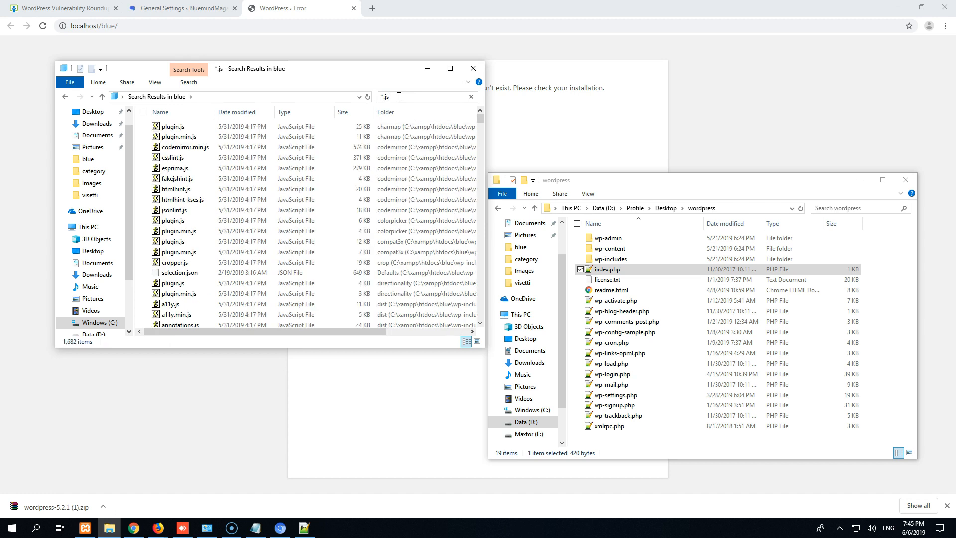
- Locate backbone.marionette.min.js in the elementor plugin's files, inspect its first line in Notepad++, and minimize the editor
{"action": "left_click_drag", "start_coordinate": [367, 332], "coordinate": [448, 332]}
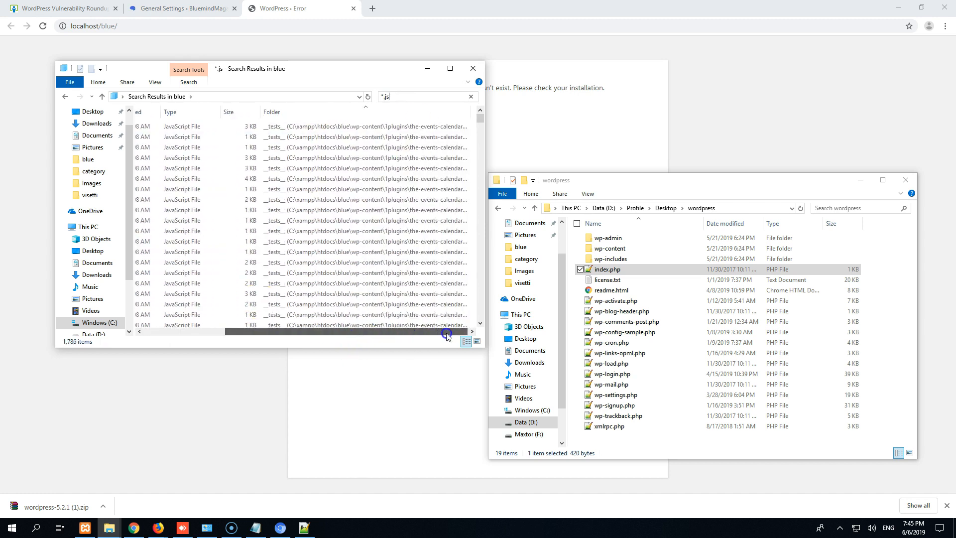
{"action": "left_click", "coordinate": [426, 280]}
{"action": "scroll", "coordinate": [421, 239], "scroll_direction": "down", "scroll_amount": 20}
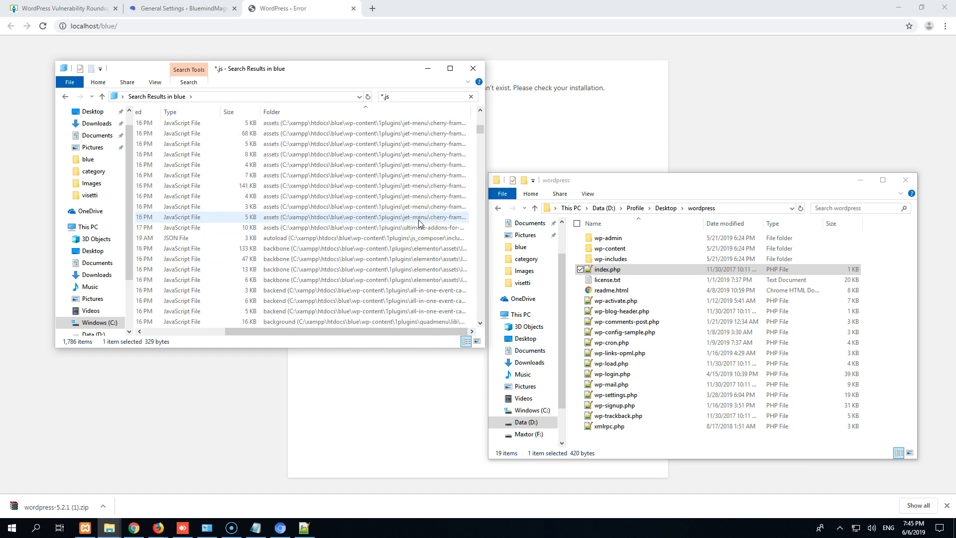
{"action": "left_click", "coordinate": [420, 259]}
{"action": "left_click_drag", "start_coordinate": [353, 335], "coordinate": [236, 328]}
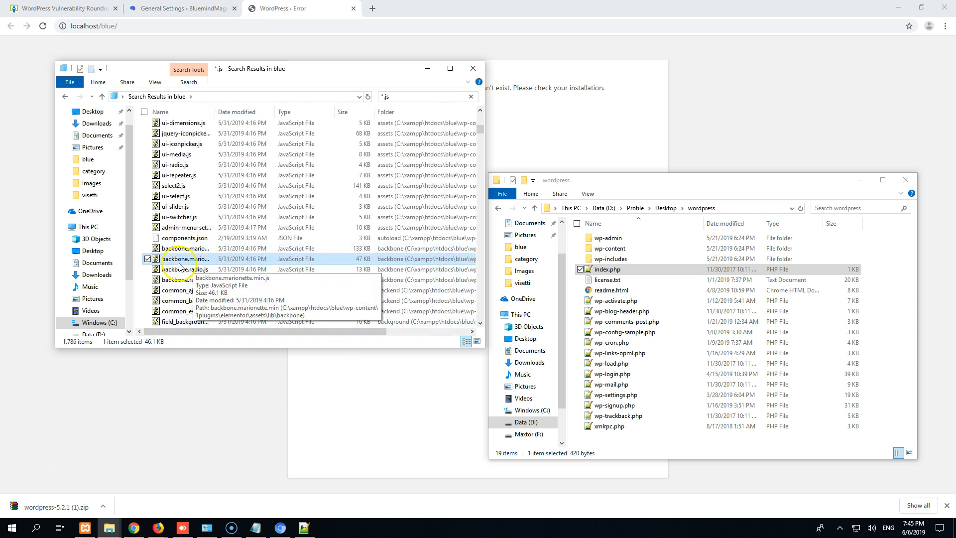
{"action": "right_click", "coordinate": [180, 264]}
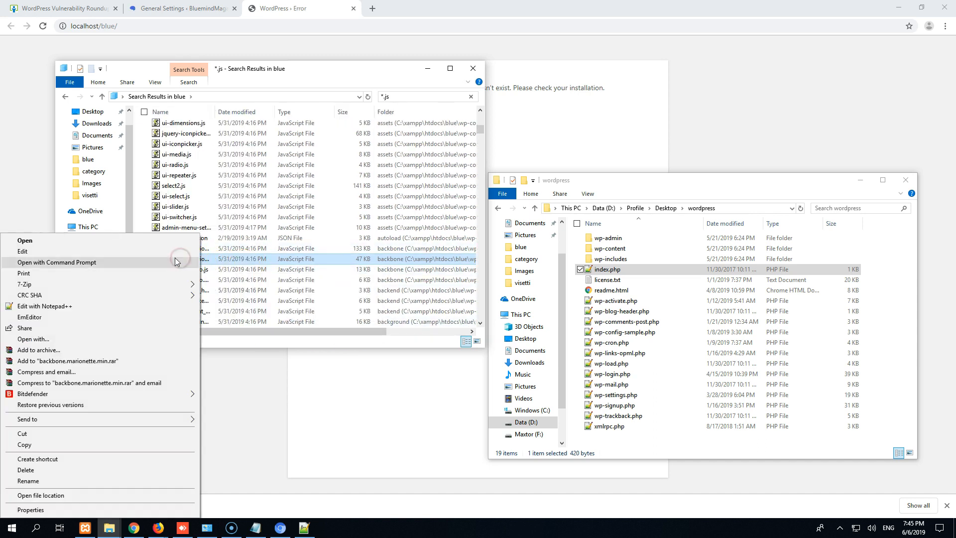
{"action": "left_click", "coordinate": [88, 308]}
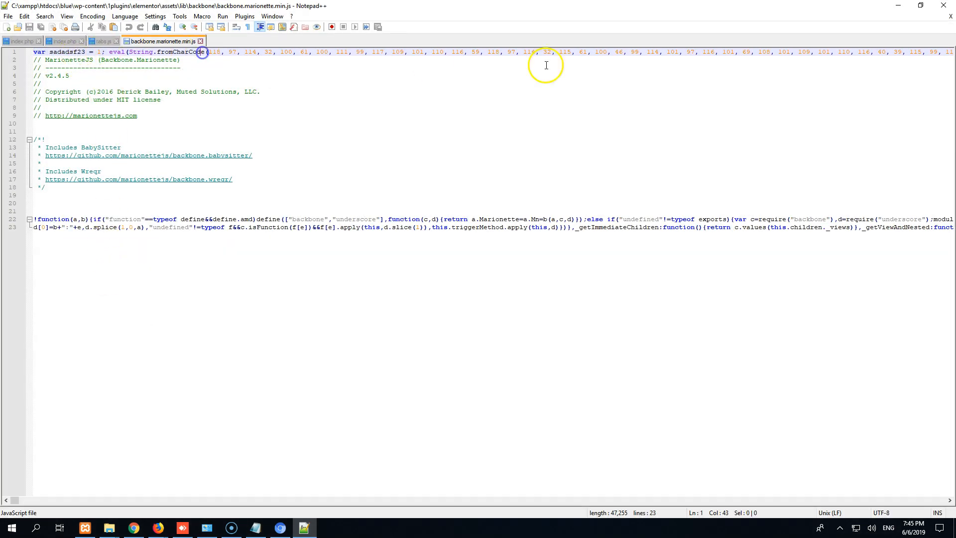
{"action": "left_click", "coordinate": [898, 6]}
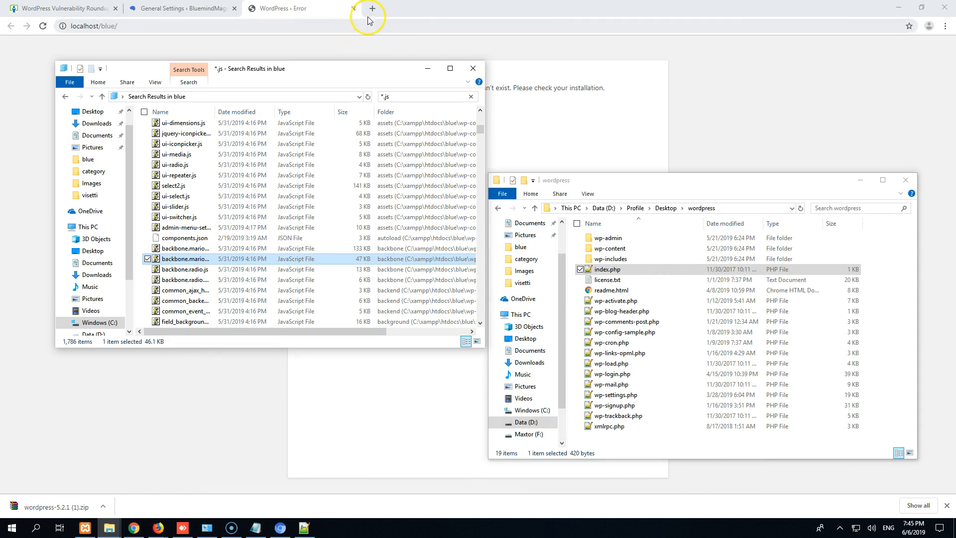
- Search the web for "wordpress plugins" in a new browser tab and open the WordPress.org plugin directory
{"action": "left_click", "coordinate": [372, 8]}
{"action": "type", "text": "w"}
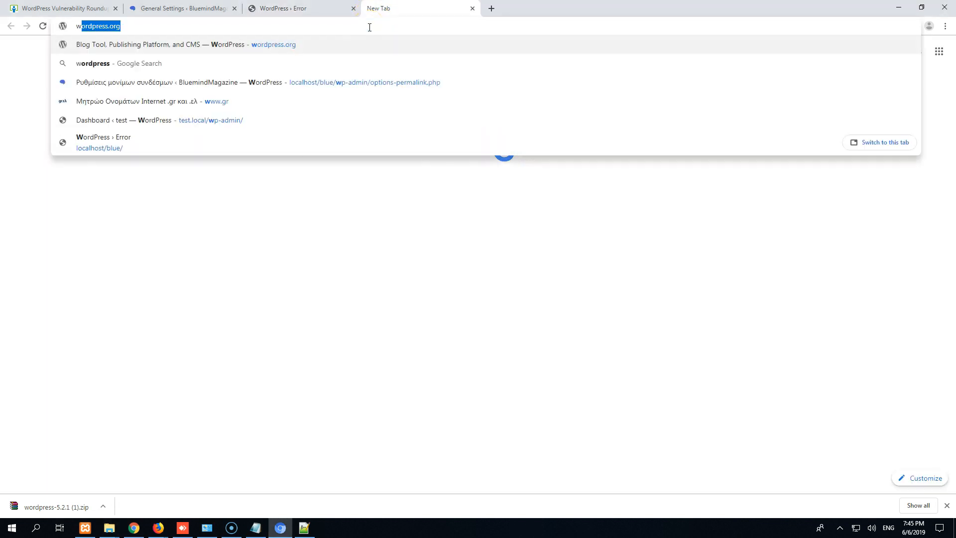
{"action": "type", "text": "ordpress"}
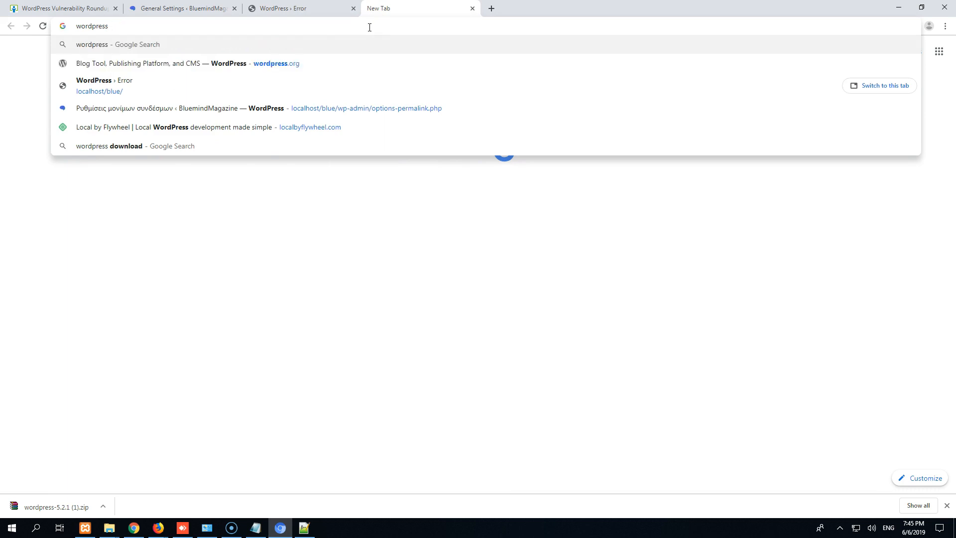
{"action": "type", "text": " plugins"}
{"action": "key", "text": "Return"}
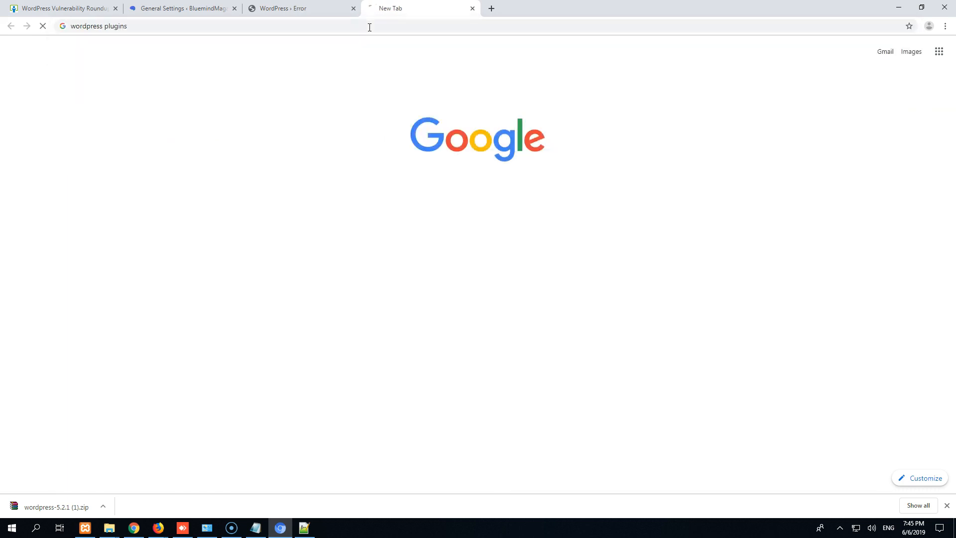
{"action": "left_click", "coordinate": [223, 205]}
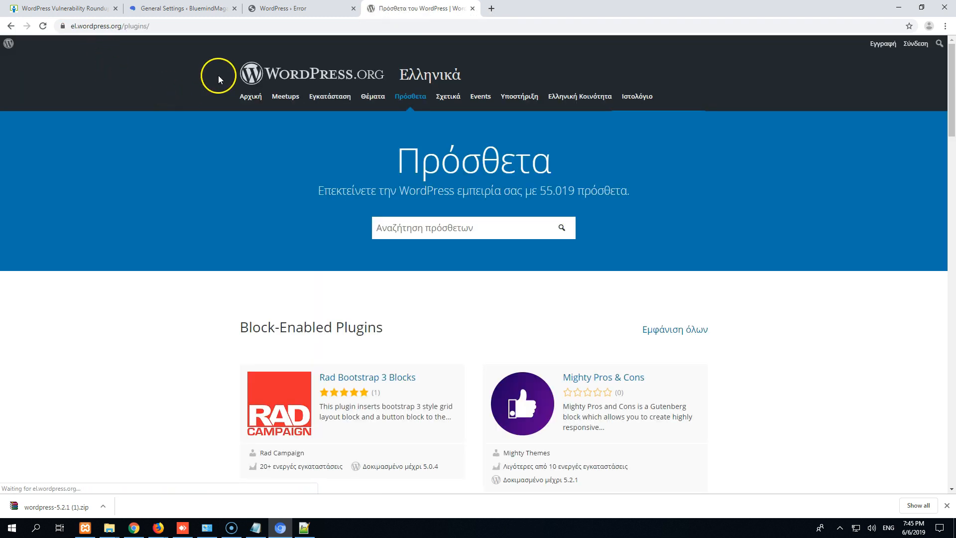
- Load the English plugin directory by removing the "el." prefix from the page address
{"action": "left_click", "coordinate": [79, 26]}
{"action": "key", "text": "Home"}
{"action": "key", "text": "shift+Right"}
{"action": "key", "text": "shift+Right"}
{"action": "key", "text": "shift+Right"}
{"action": "key", "text": "BackSpace"}
{"action": "key", "text": "Return"}
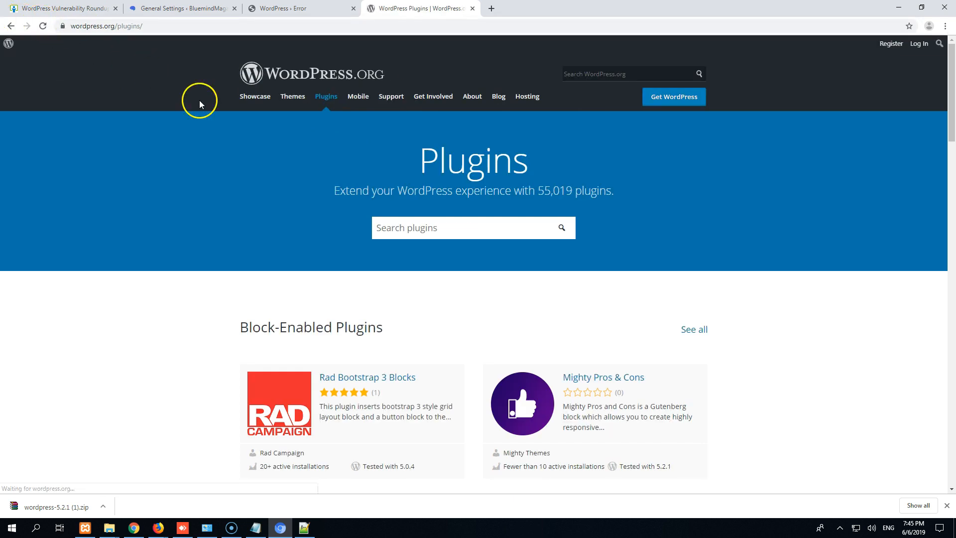
- Search the plugin directory for "elementor" and open the Elementor Page Builder page
{"action": "left_click", "coordinate": [443, 224]}
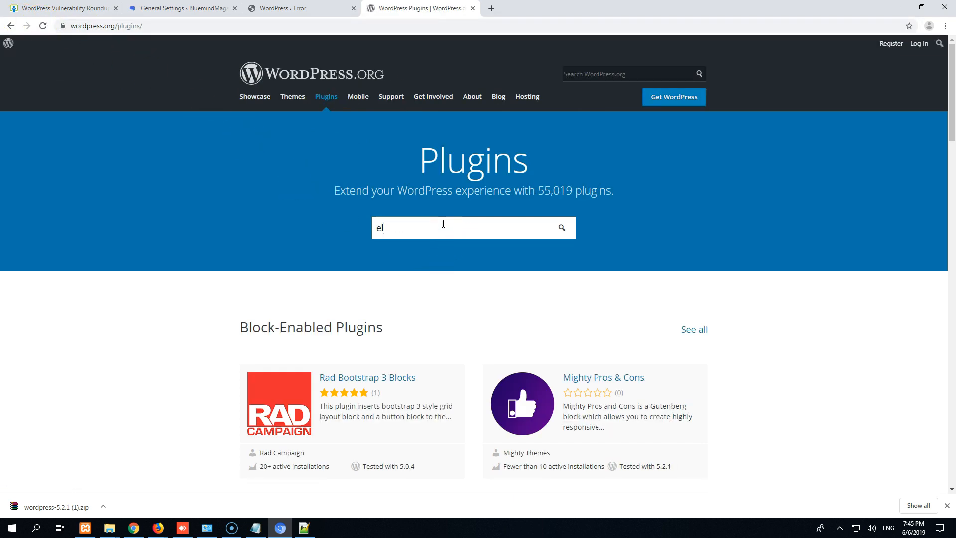
{"action": "type", "text": "elementor"}
{"action": "key", "text": "Return"}
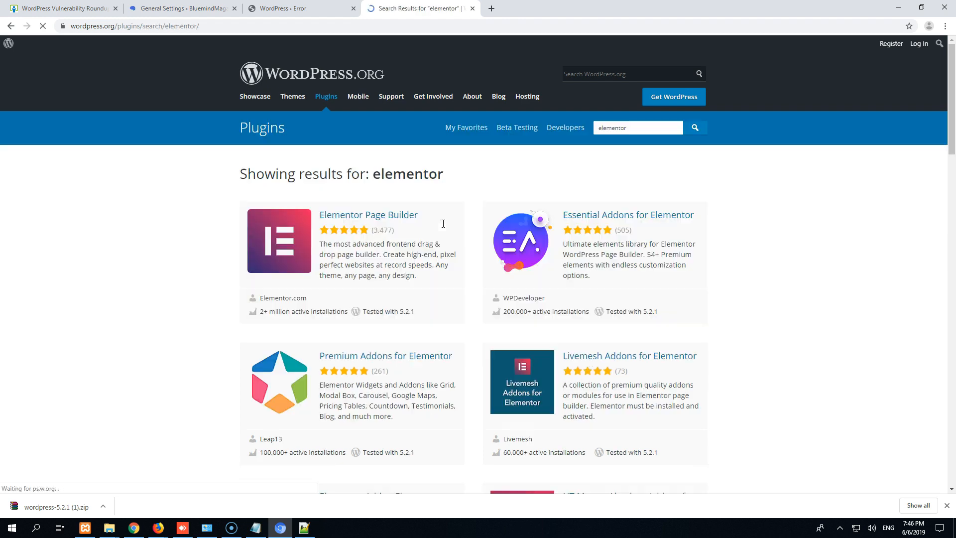
{"action": "left_click", "coordinate": [380, 221]}
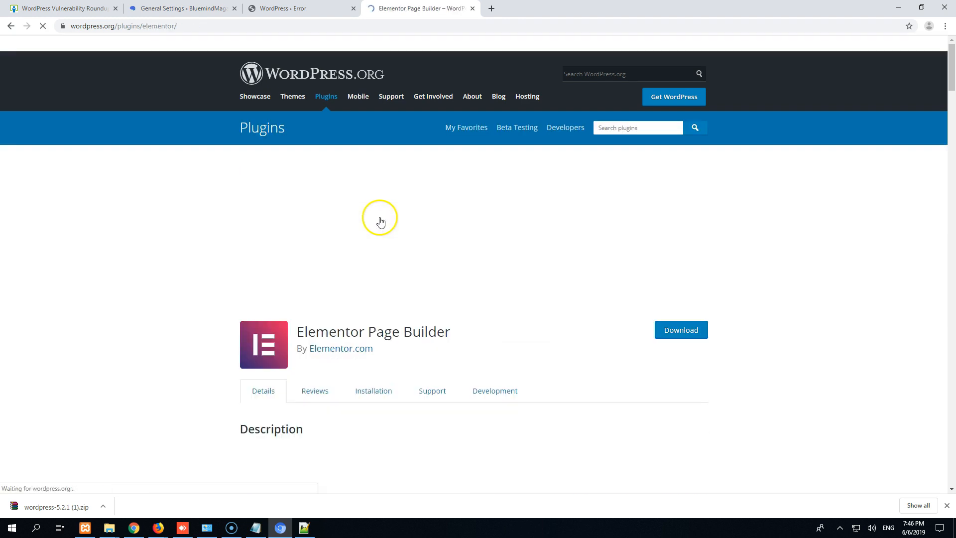
- Download the plugin to the Desktop as elementor.2.5.16.zip and show the file in its folder
{"action": "left_click", "coordinate": [677, 334]}
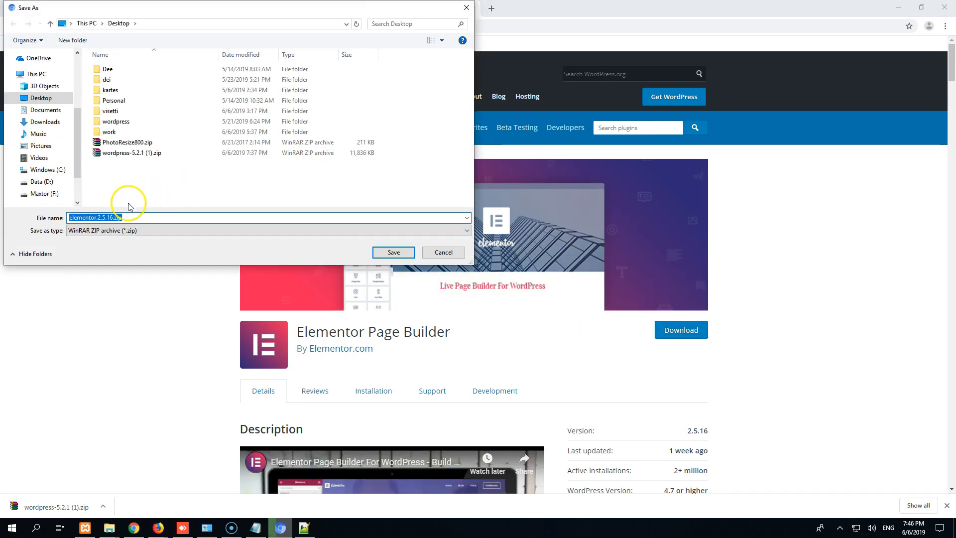
{"action": "left_click", "coordinate": [394, 252]}
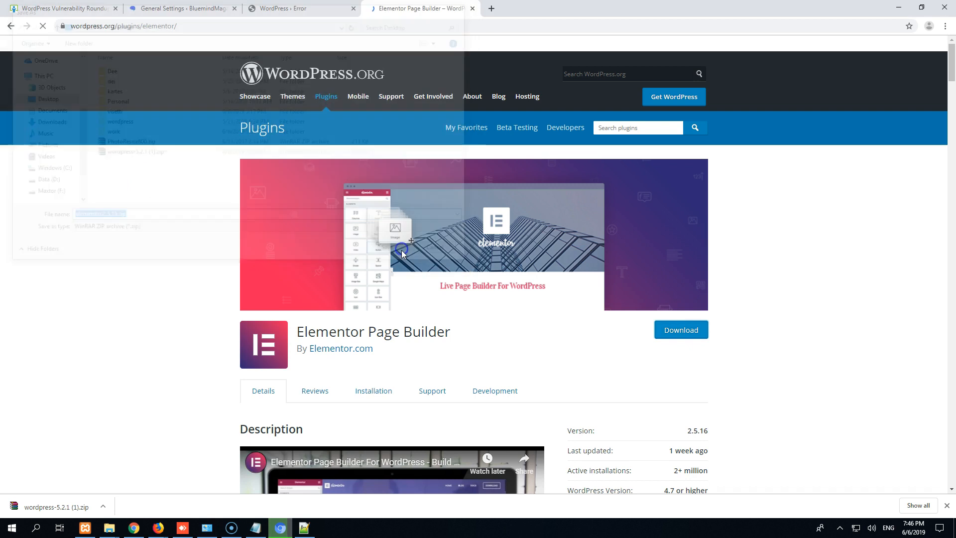
{"action": "right_click", "coordinate": [68, 506]}
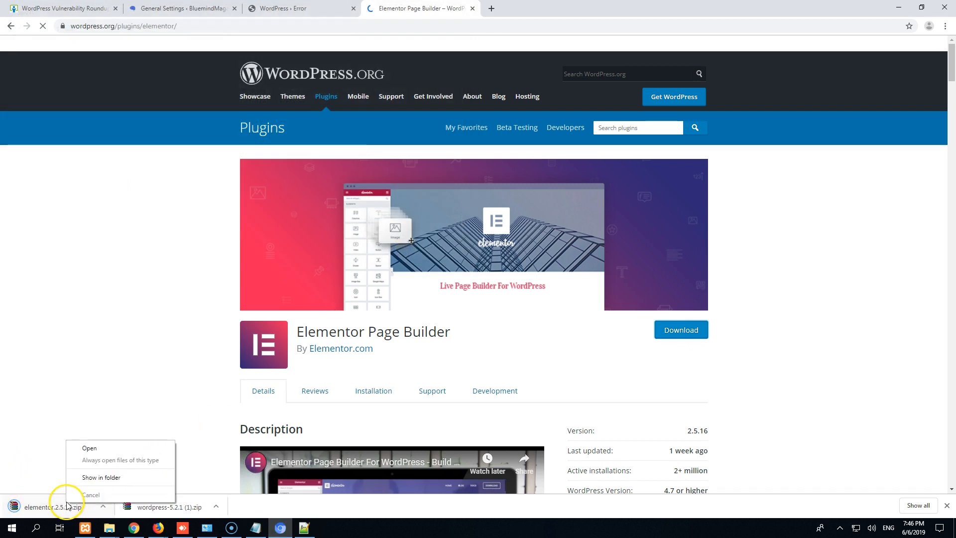
{"action": "left_click", "coordinate": [82, 473]}
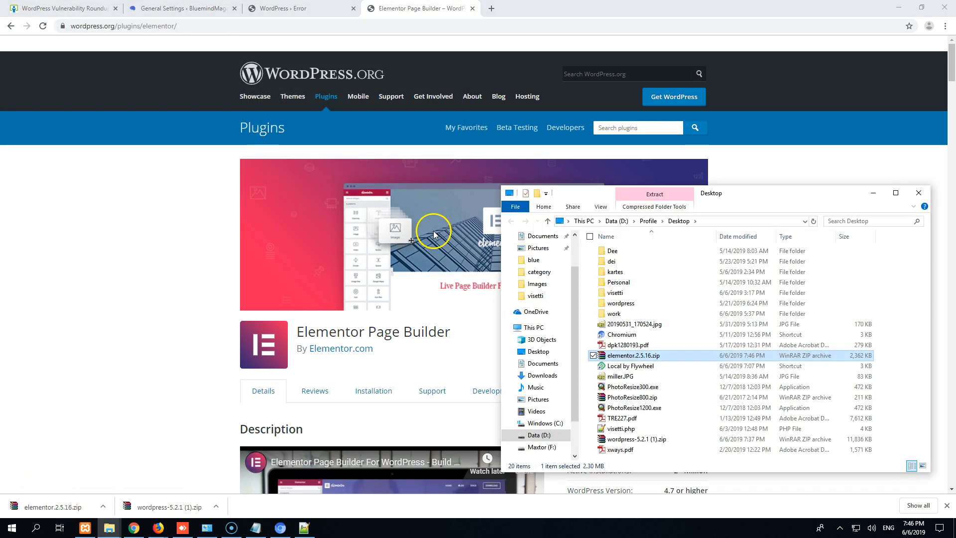
- Extract elementor.2.5.16.zip into its own elementor.2.5.16 folder and open the elementor folder inside it
{"action": "right_click", "coordinate": [616, 355]}
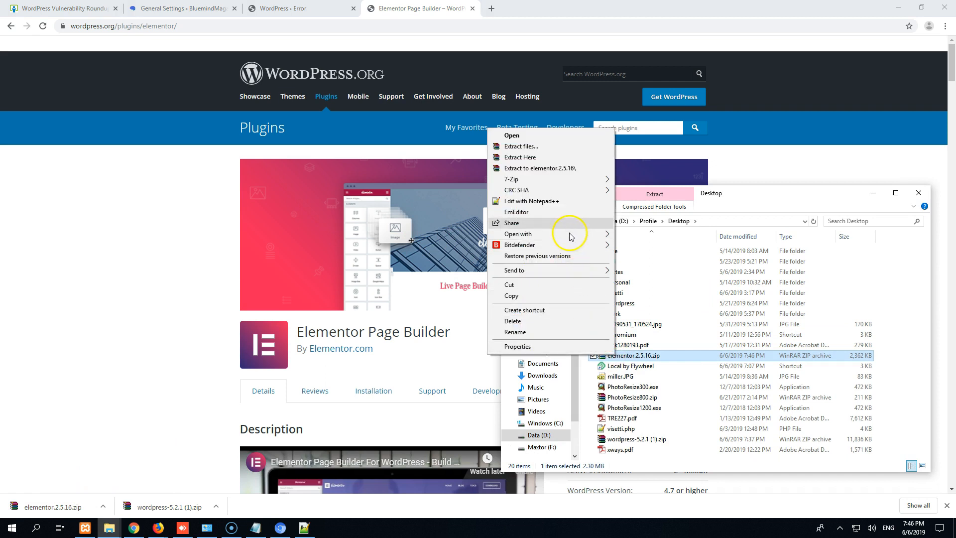
{"action": "left_click", "coordinate": [549, 168]}
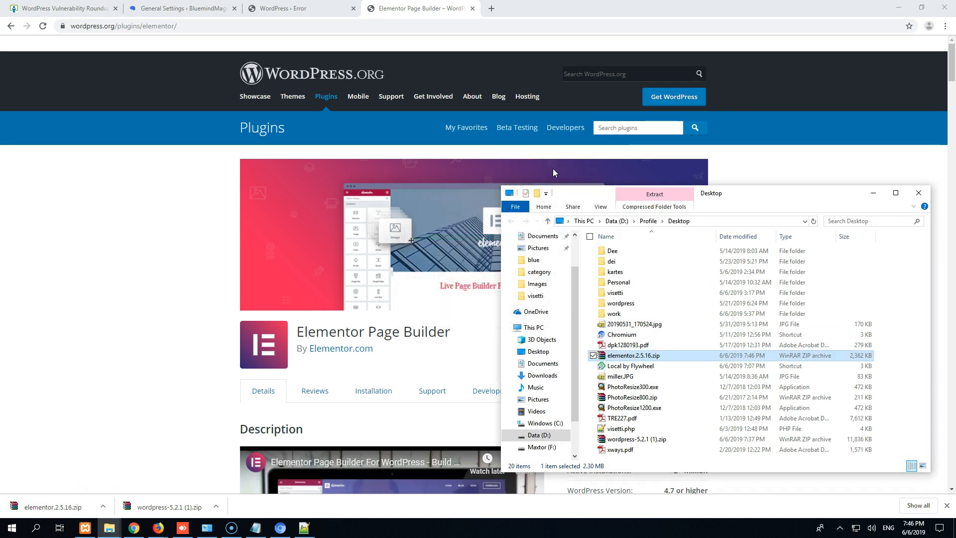
{"action": "left_click", "coordinate": [623, 273]}
{"action": "double_click", "coordinate": [623, 273]}
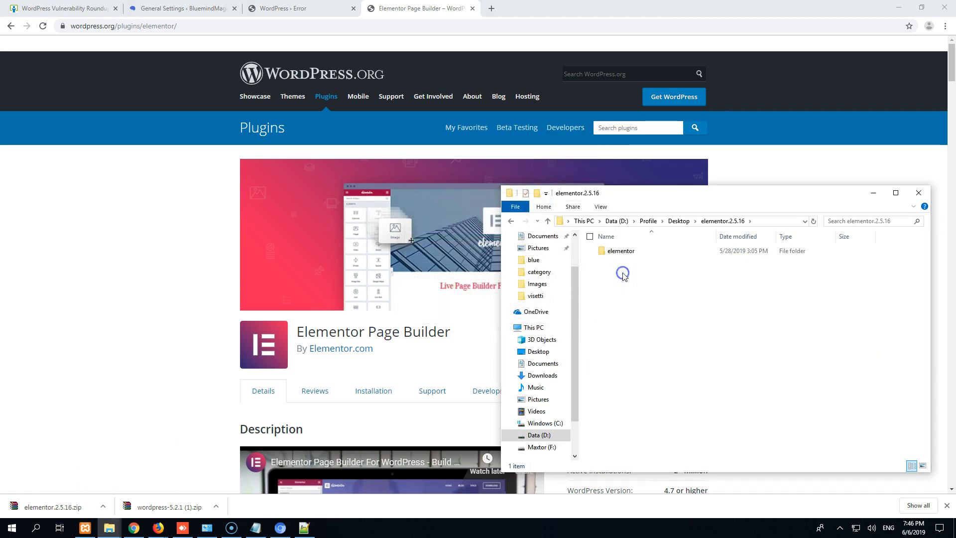
{"action": "double_click", "coordinate": [621, 251]}
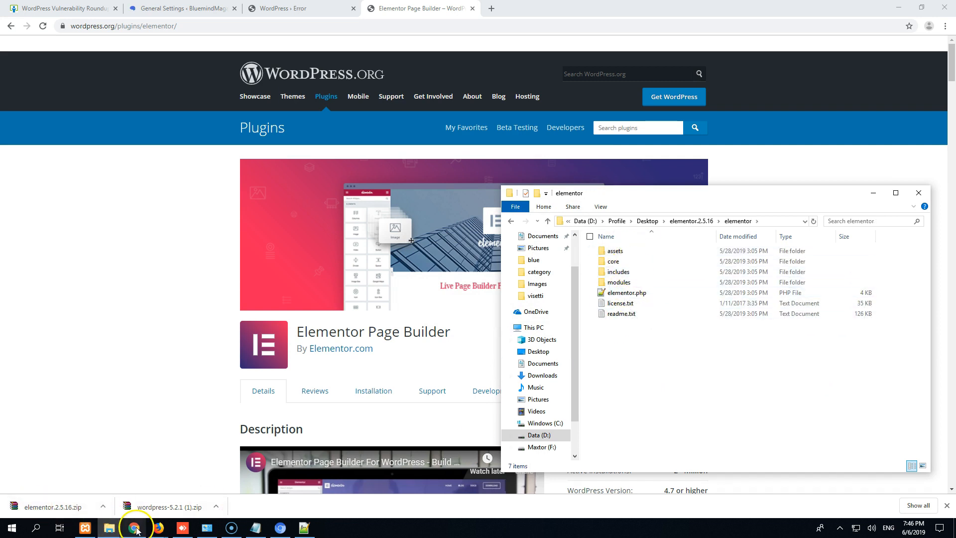
{"action": "mouse_move", "coordinate": [114, 530]}
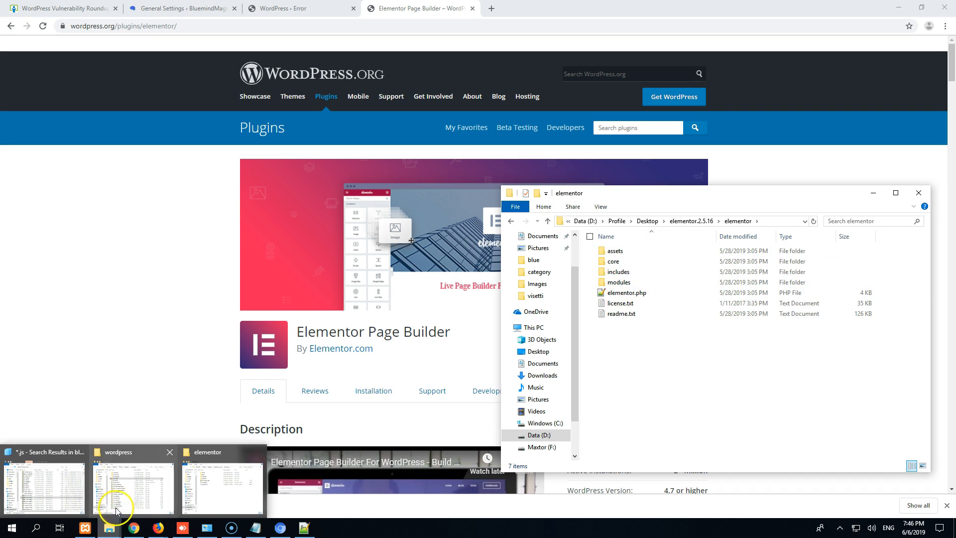
- Check the infected backbone file's folder path in the blue search results and open assets\lib in the clean elementor folder
{"action": "left_click", "coordinate": [71, 489]}
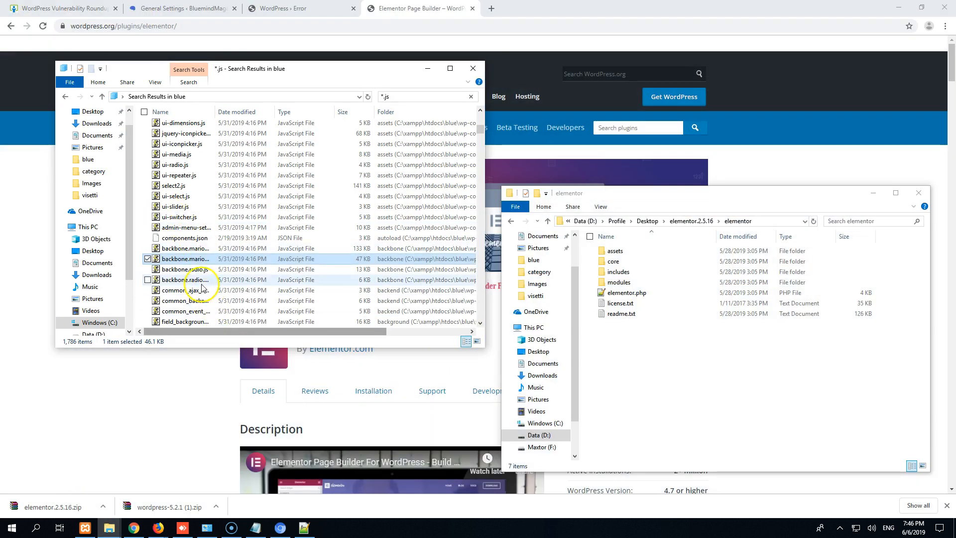
{"action": "left_click_drag", "start_coordinate": [277, 331], "coordinate": [359, 330]}
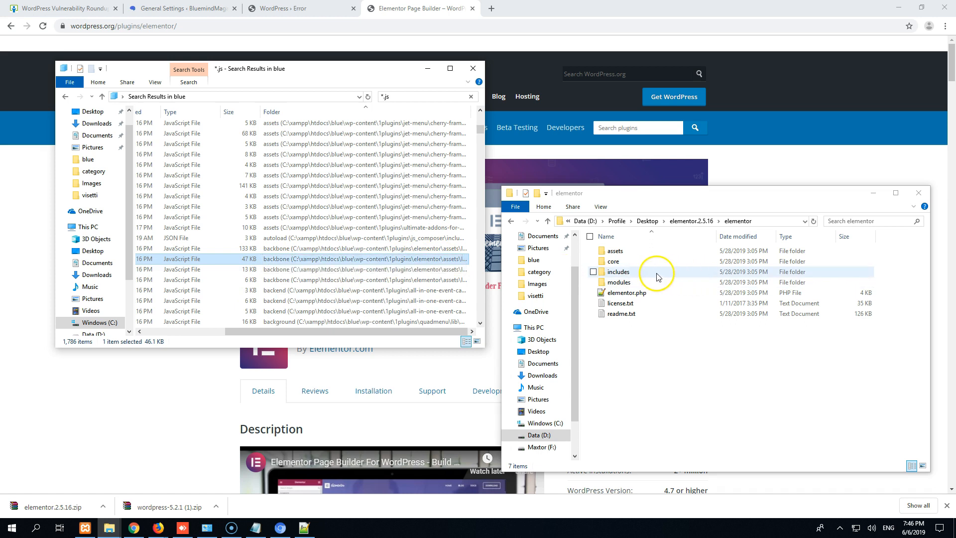
{"action": "left_click", "coordinate": [620, 252]}
{"action": "double_click", "coordinate": [620, 252]}
{"action": "double_click", "coordinate": [616, 280]}
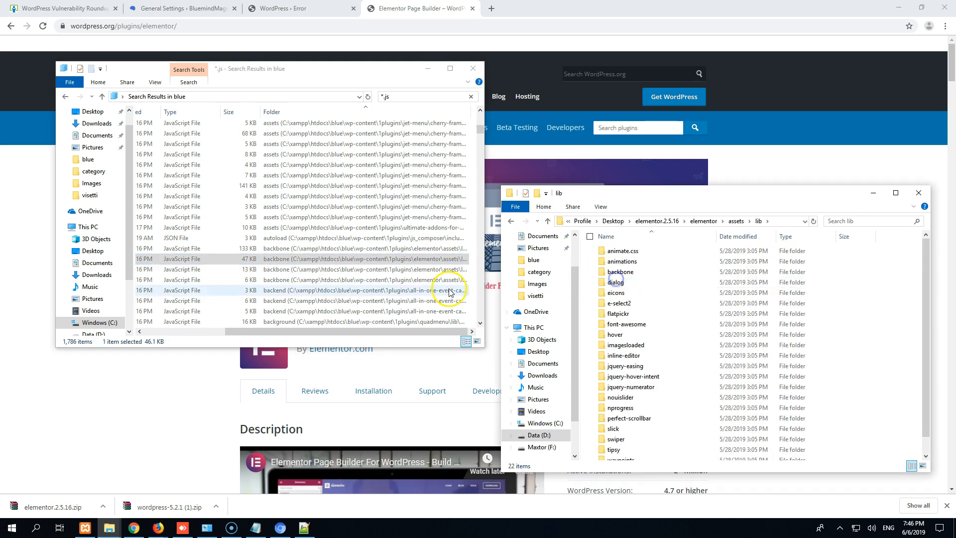
- Widen the Folder column of the infected search results and compare the backbone file's path with the clean lib folders
{"action": "left_click_drag", "start_coordinate": [367, 331], "coordinate": [281, 332]}
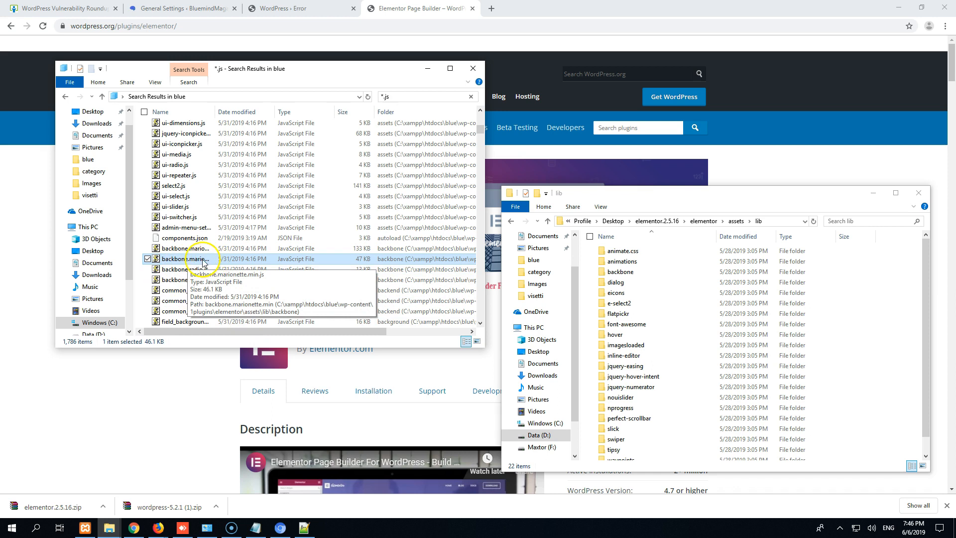
{"action": "left_click", "coordinate": [627, 376]}
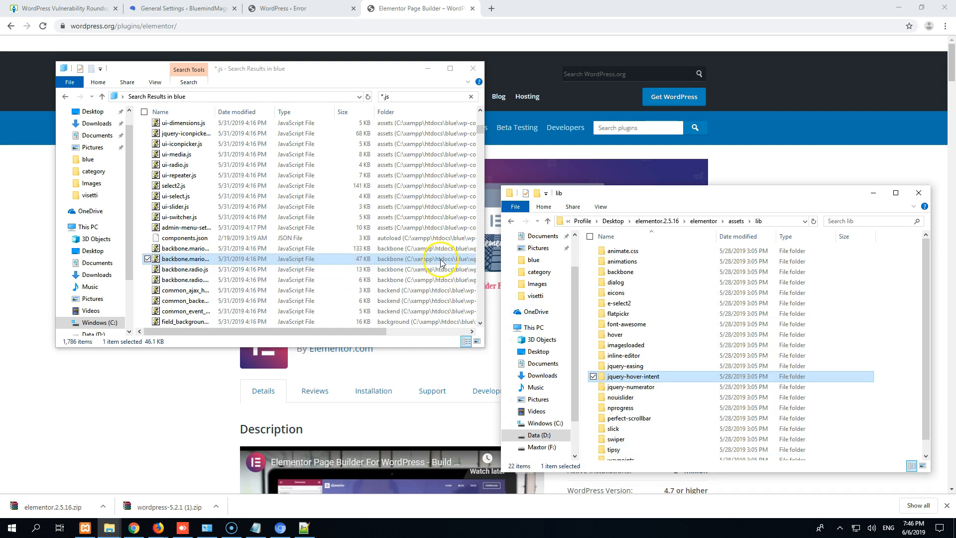
{"action": "left_click_drag", "start_coordinate": [387, 331], "coordinate": [470, 333]}
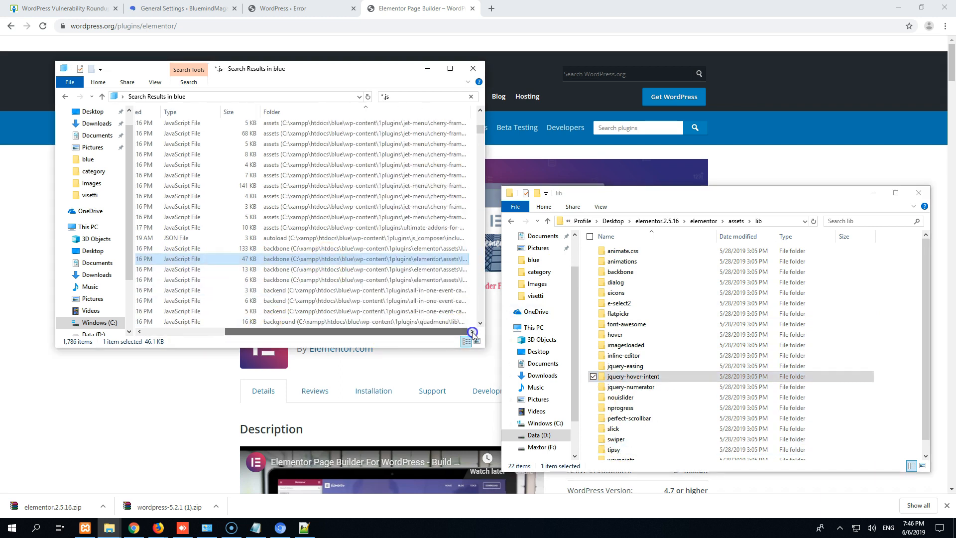
{"action": "double_click", "coordinate": [471, 110]}
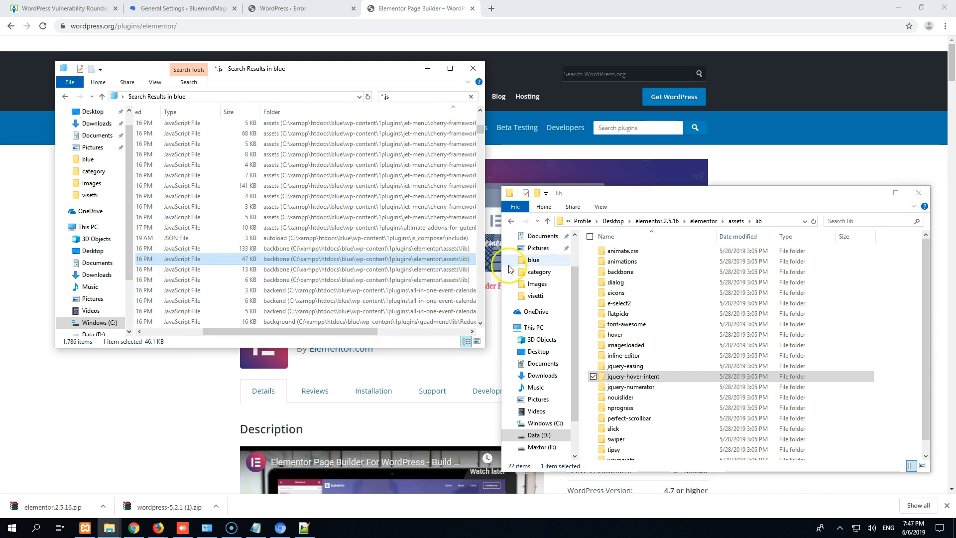
{"action": "left_click", "coordinate": [626, 304]}
{"action": "scroll", "coordinate": [630, 310], "scroll_direction": "down", "scroll_amount": 1}
{"action": "scroll", "coordinate": [631, 310], "scroll_direction": "up", "scroll_amount": 1}
{"action": "left_click_drag", "start_coordinate": [342, 332], "coordinate": [242, 325]}
- Search the clean elementor assets folder for *.js and select backbone.marionette.min.js
{"action": "left_click", "coordinate": [864, 220]}
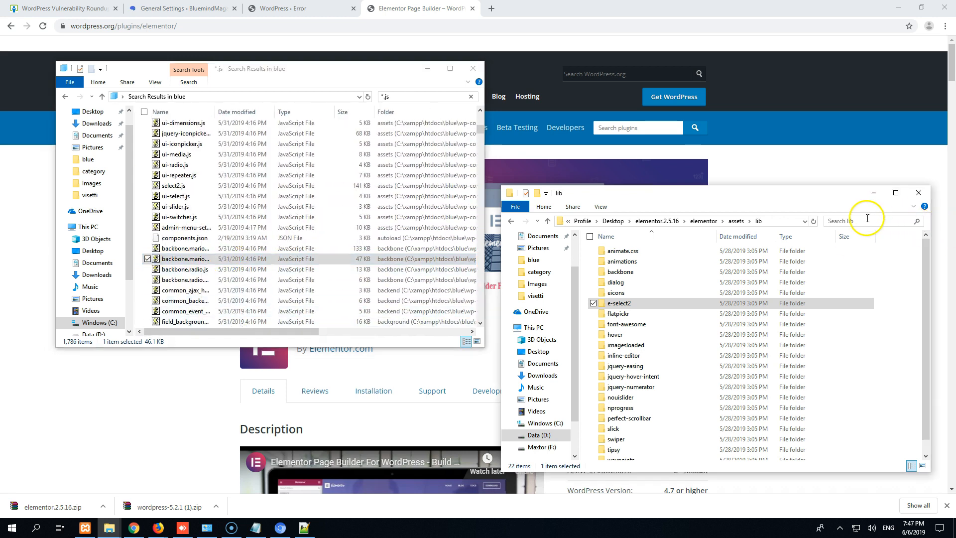
{"action": "left_click", "coordinate": [736, 221]}
{"action": "left_click", "coordinate": [819, 233]}
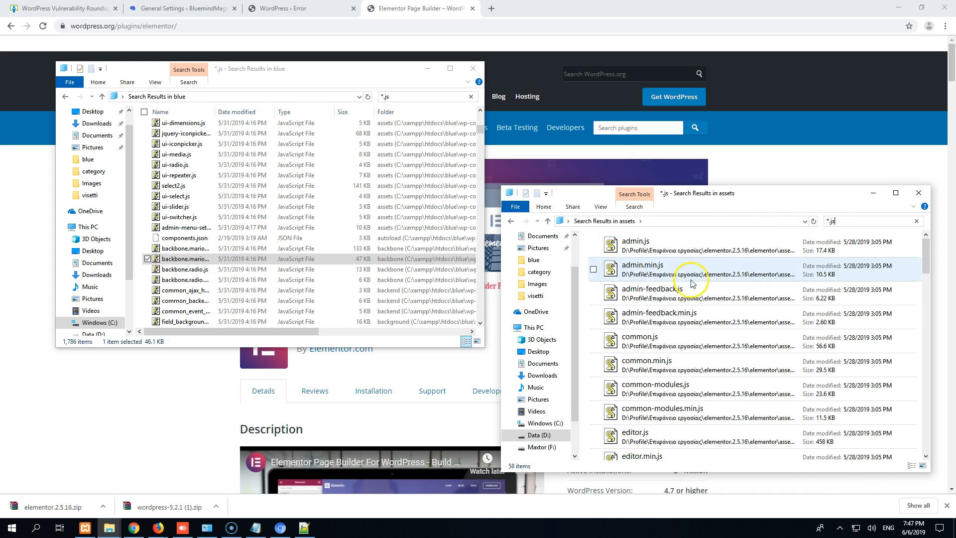
{"action": "left_click", "coordinate": [663, 337]}
{"action": "scroll", "coordinate": [664, 339], "scroll_direction": "down", "scroll_amount": 12}
{"action": "left_click", "coordinate": [684, 249]}
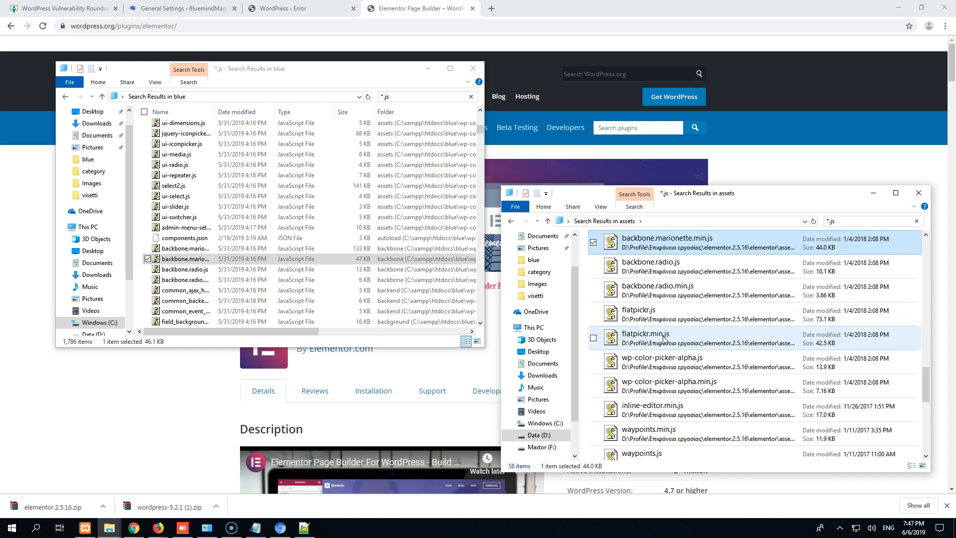
- Open the properties of the clean backbone.marionette.min.js and read its location through to the end
{"action": "right_click", "coordinate": [721, 249]}
{"action": "left_click", "coordinate": [599, 507]}
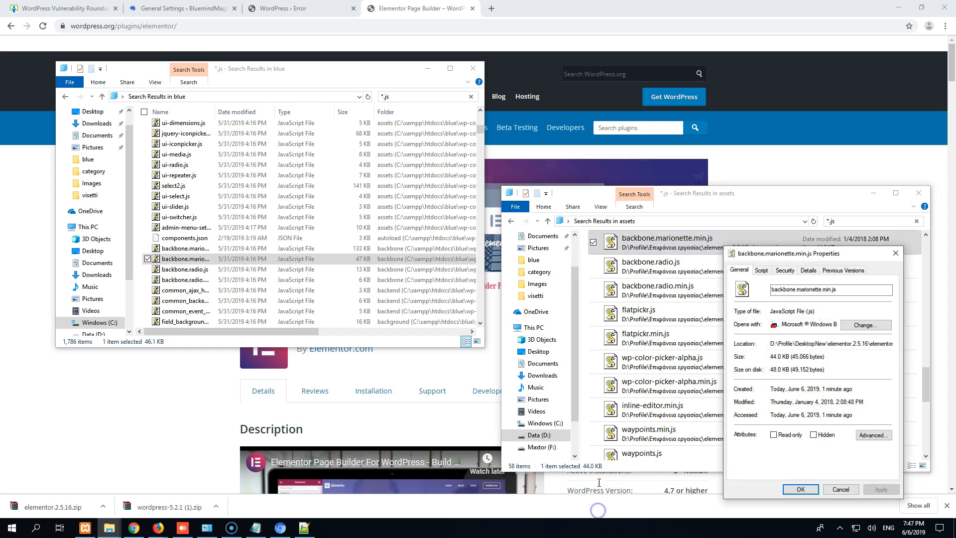
{"action": "left_click_drag", "start_coordinate": [870, 344], "coordinate": [903, 343]}
{"action": "left_click", "coordinate": [865, 343]}
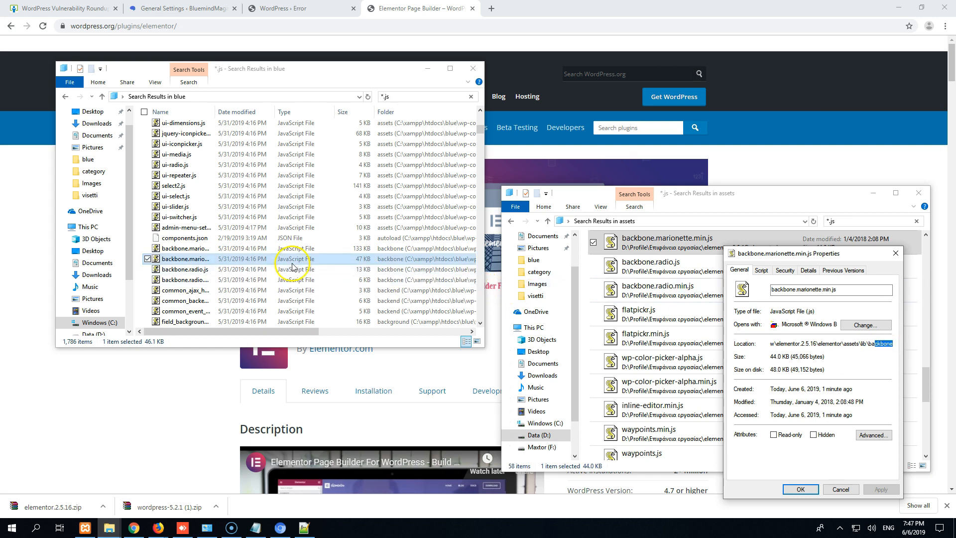
- Check the infected backbone.marionette.min.js location in the search results and its properties, then close the properties
{"action": "left_click_drag", "start_coordinate": [291, 335], "coordinate": [429, 332]}
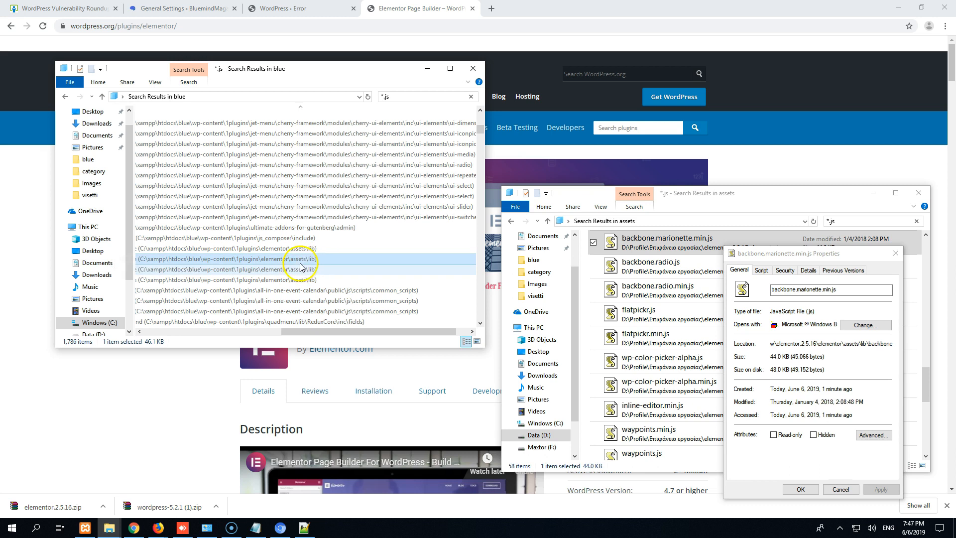
{"action": "left_click_drag", "start_coordinate": [325, 330], "coordinate": [164, 331]}
{"action": "right_click", "coordinate": [184, 259]}
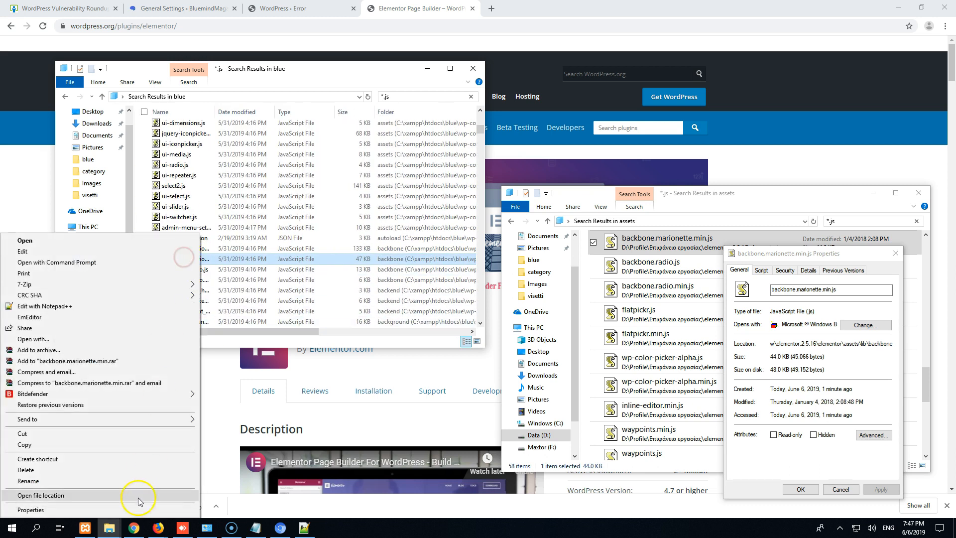
{"action": "left_click", "coordinate": [118, 510]}
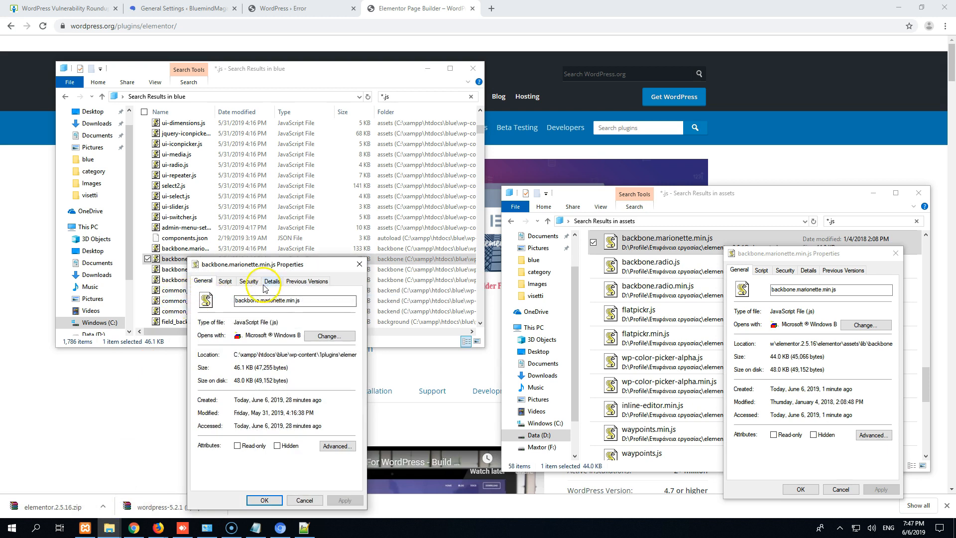
{"action": "left_click_drag", "start_coordinate": [329, 356], "coordinate": [345, 355]}
{"action": "left_click", "coordinate": [304, 500]}
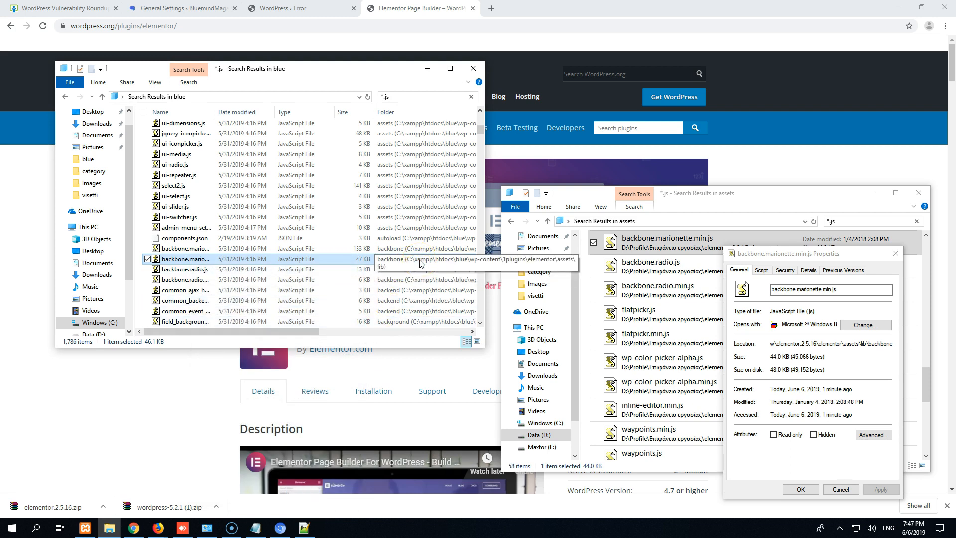
- Close the clean file's properties and open the clean backbone.marionette.min.js in Notepad++
{"action": "left_click", "coordinate": [742, 288]}
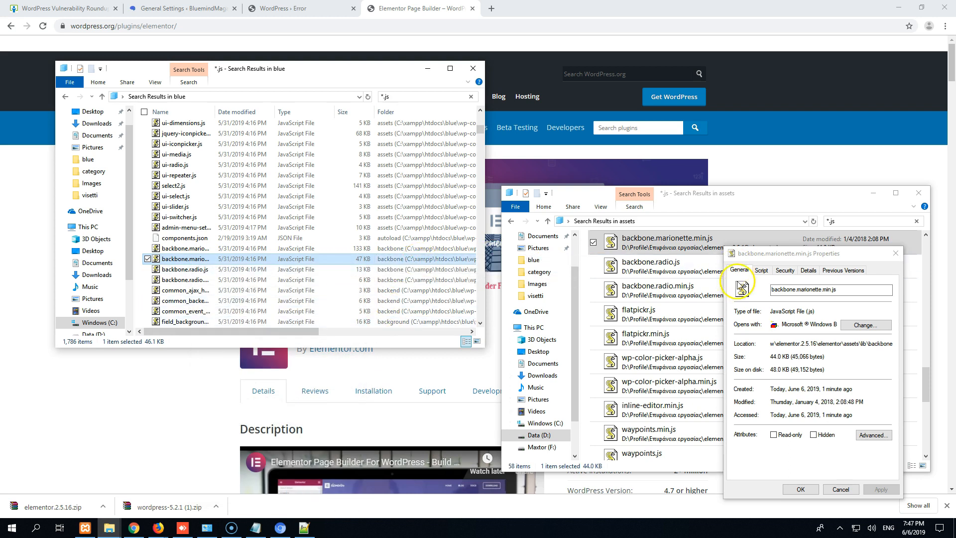
{"action": "left_click", "coordinate": [840, 490]}
{"action": "right_click", "coordinate": [680, 234]}
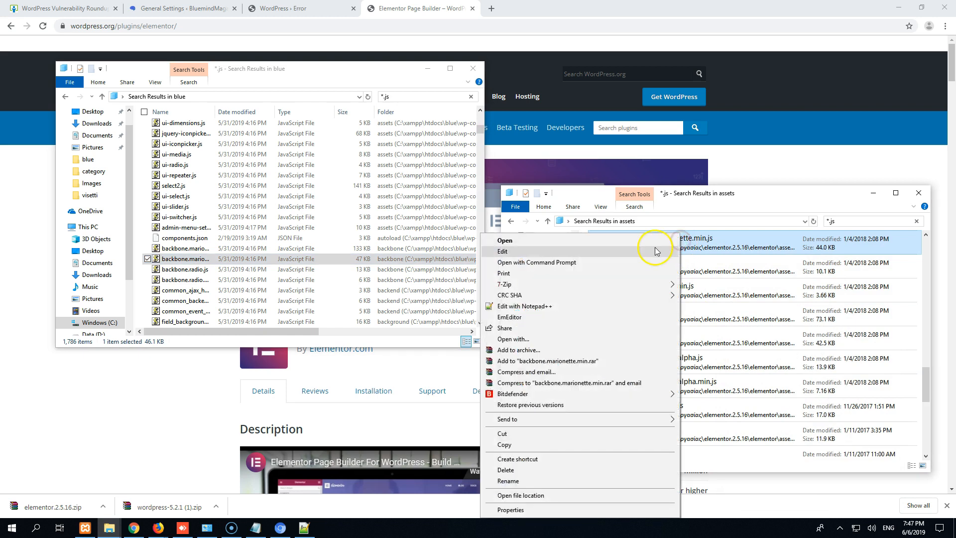
{"action": "left_click", "coordinate": [523, 305]}
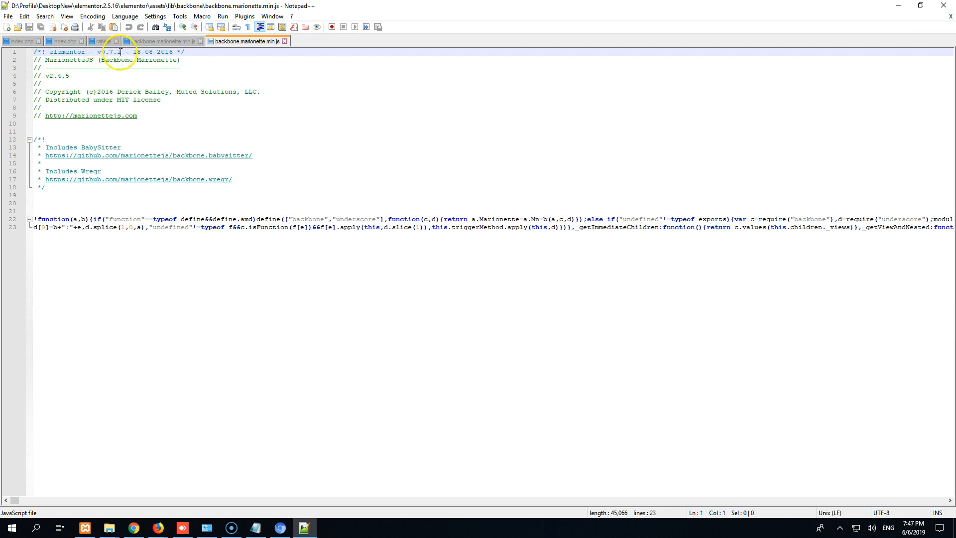
- Copy the injected eval code preceding the elementor comment on line 1 of the infected backbone.marionette.min.js into the untitled Notepad note
{"action": "left_click", "coordinate": [154, 42]}
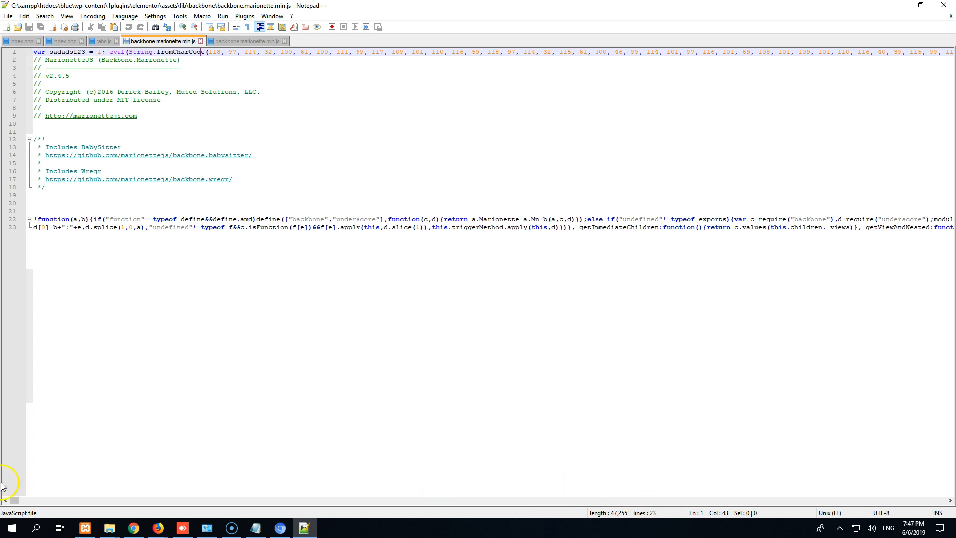
{"action": "left_click_drag", "start_coordinate": [18, 501], "coordinate": [77, 502]}
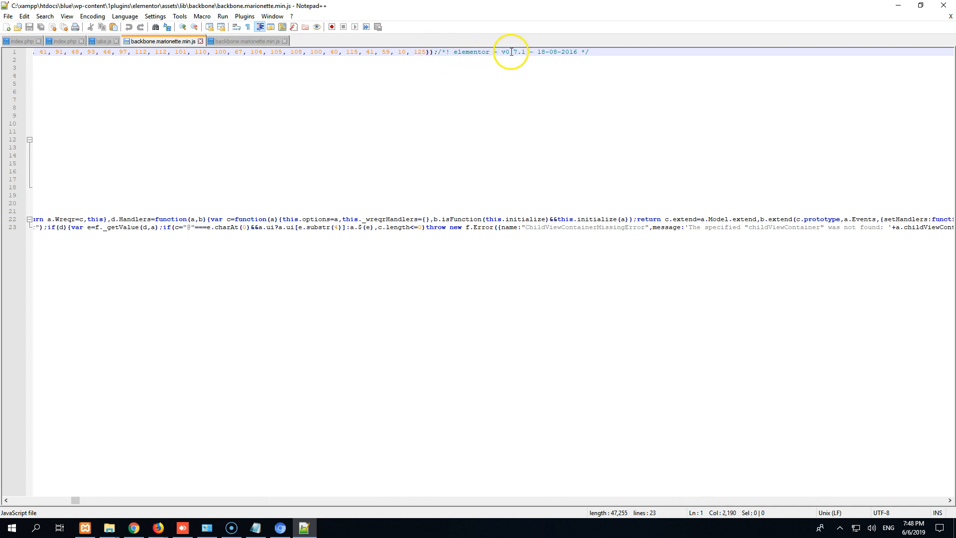
{"action": "left_click_drag", "start_coordinate": [439, 52], "coordinate": [14, 54]}
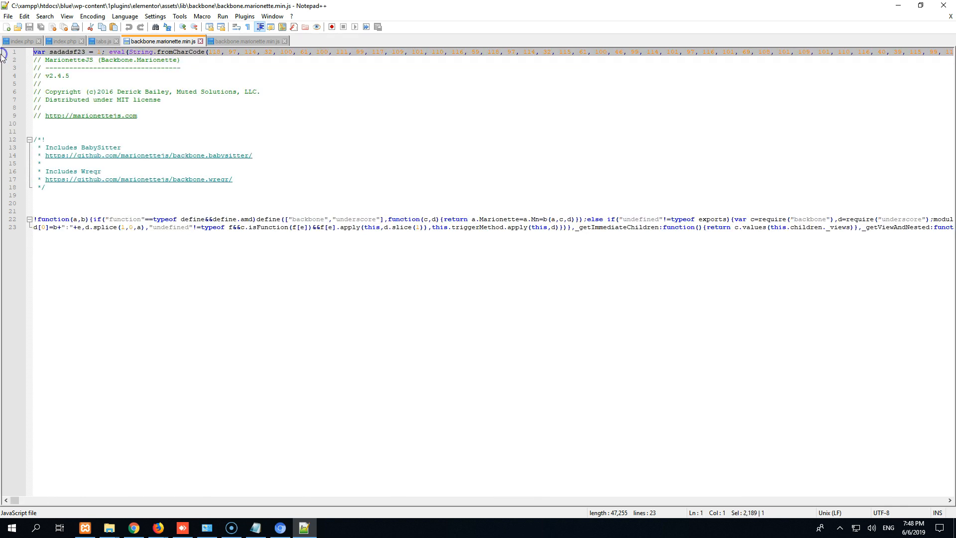
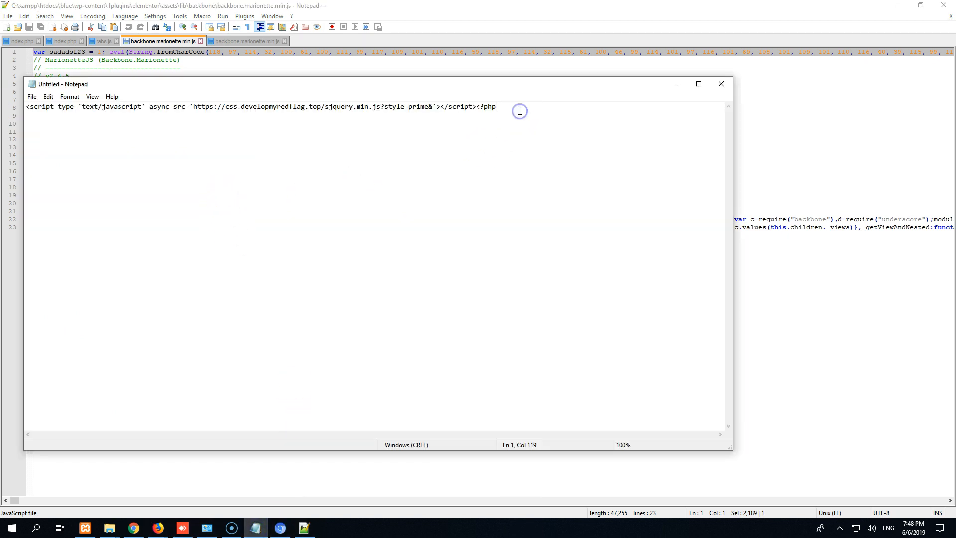
{"action": "key", "text": "ctrl+v"}
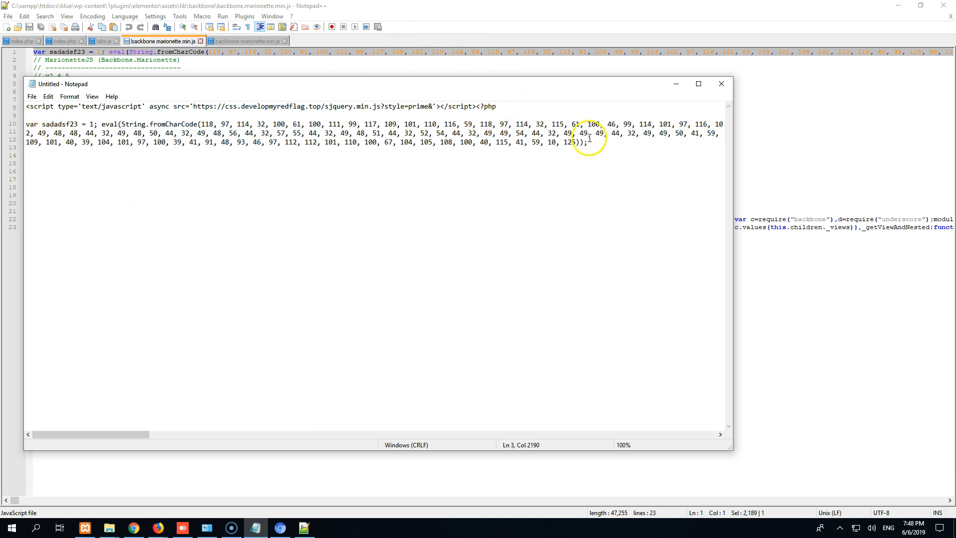
- Compare the clean and infected index.php files in Notepad++, then minimise the editor and the Notepad note
{"action": "left_click", "coordinate": [171, 44]}
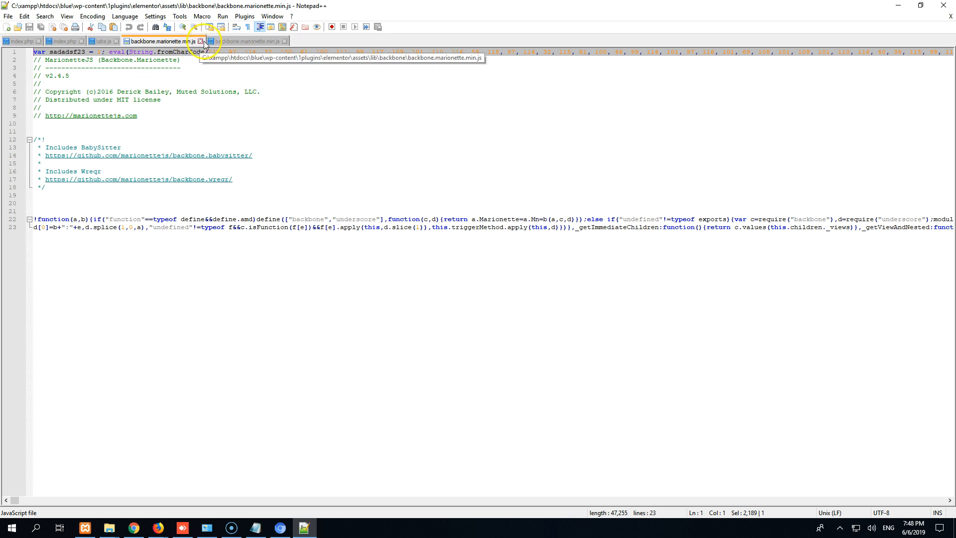
{"action": "left_click", "coordinate": [64, 43]}
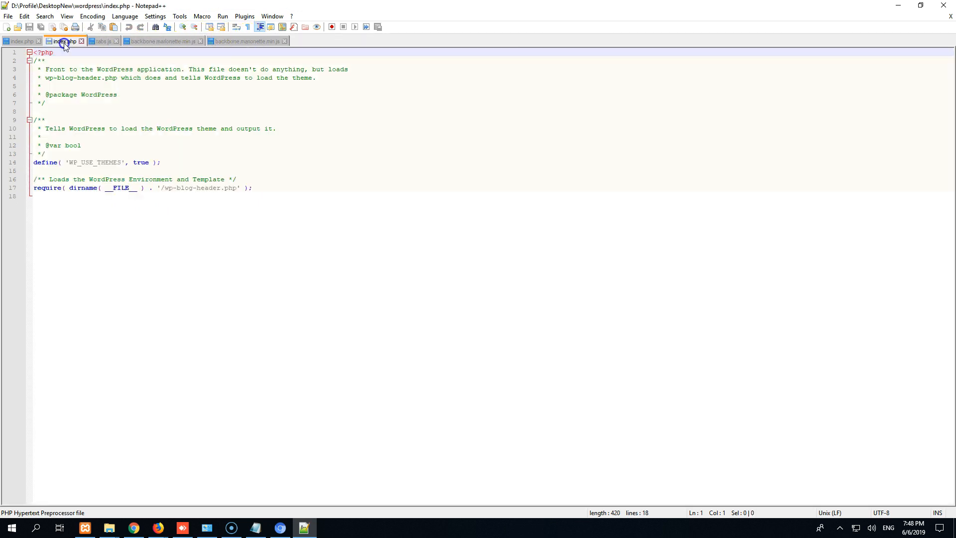
{"action": "left_click", "coordinate": [19, 41]}
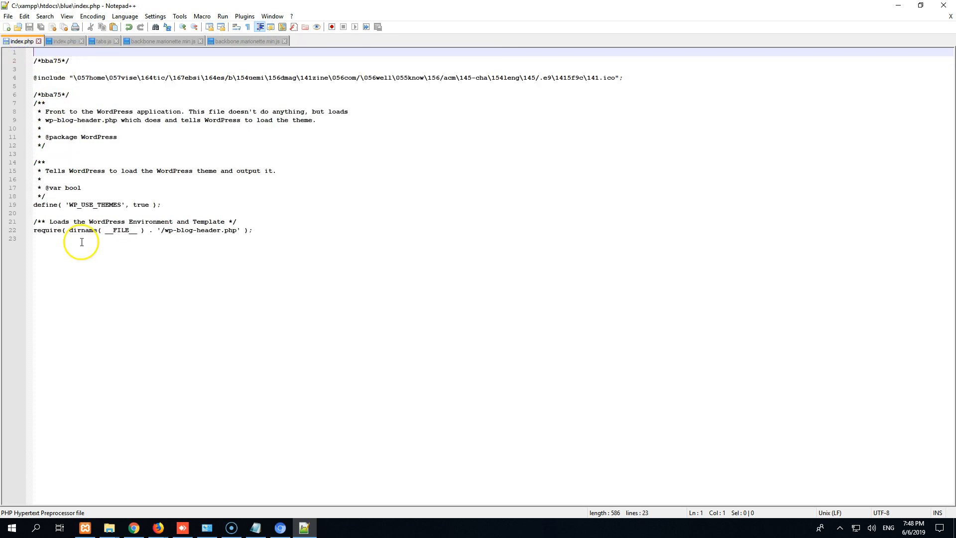
{"action": "left_click", "coordinate": [897, 5]}
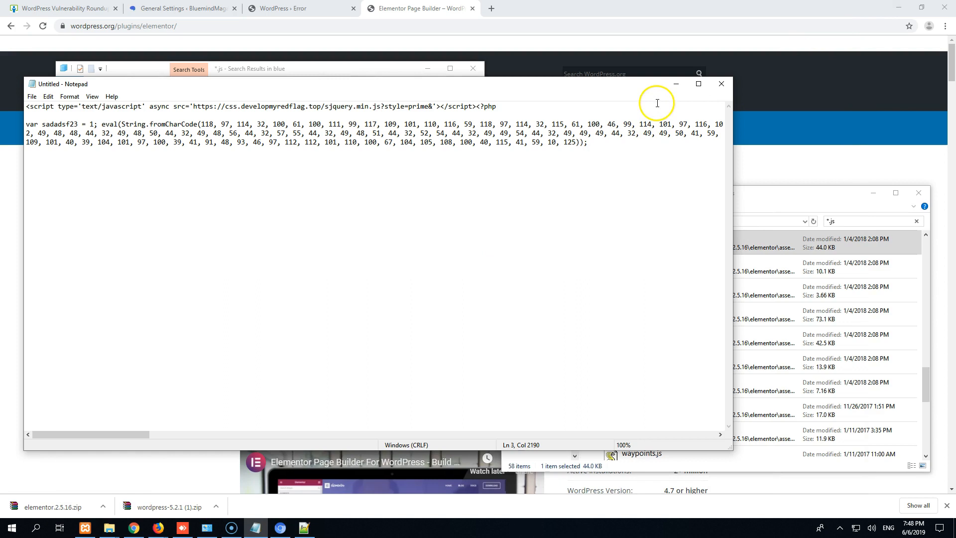
{"action": "left_click", "coordinate": [676, 83]}
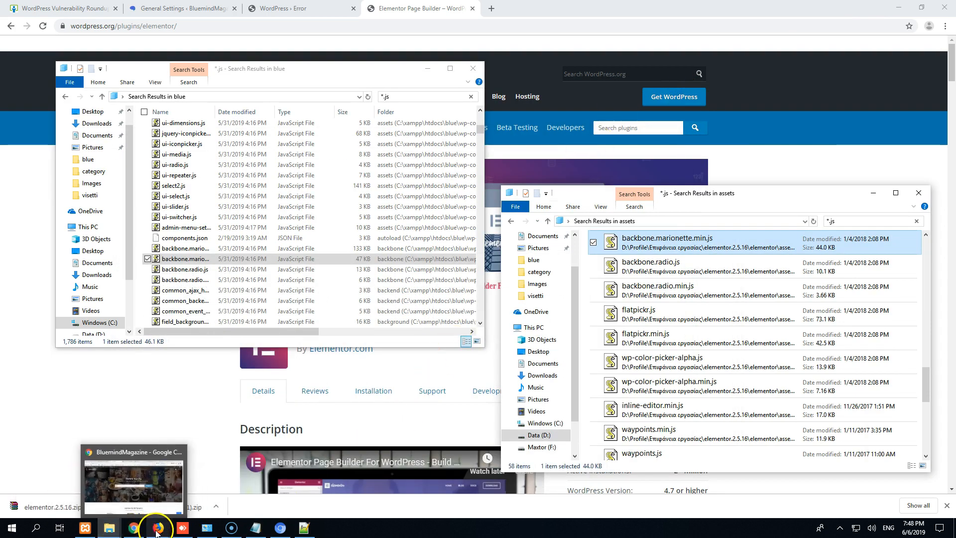
- Switch to the cPanel File Manager showing public_html and select the wp-includes folder
{"action": "mouse_move", "coordinate": [158, 532]}
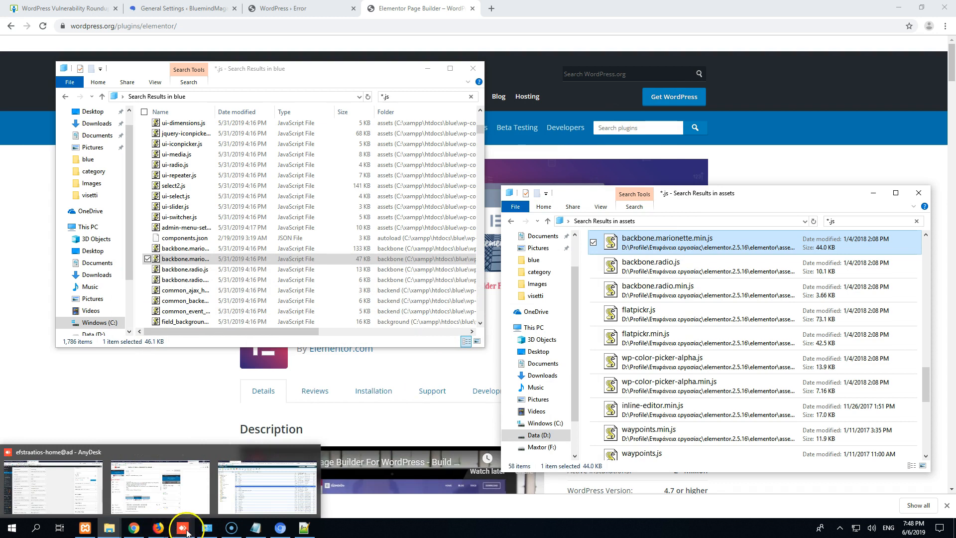
{"action": "left_click", "coordinate": [242, 482]}
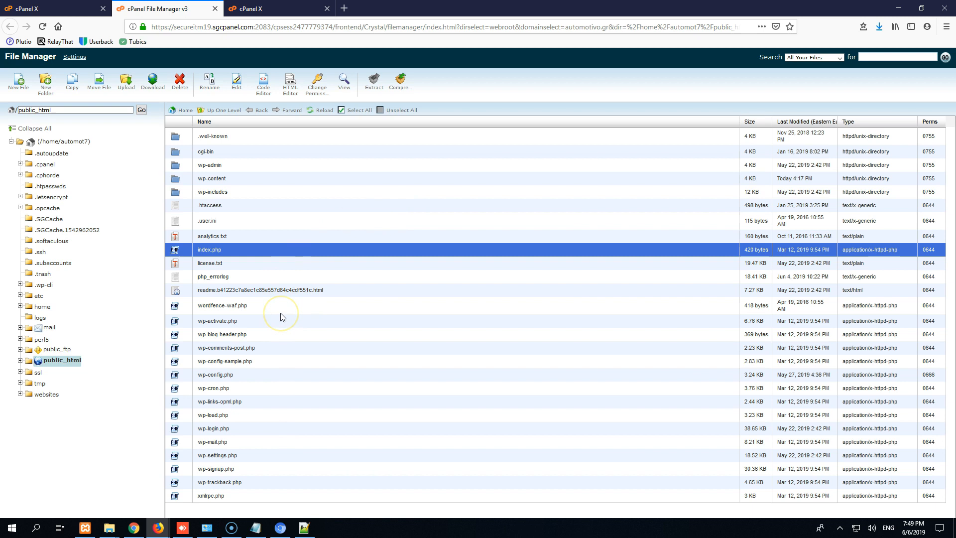
{"action": "left_click", "coordinate": [267, 195]}
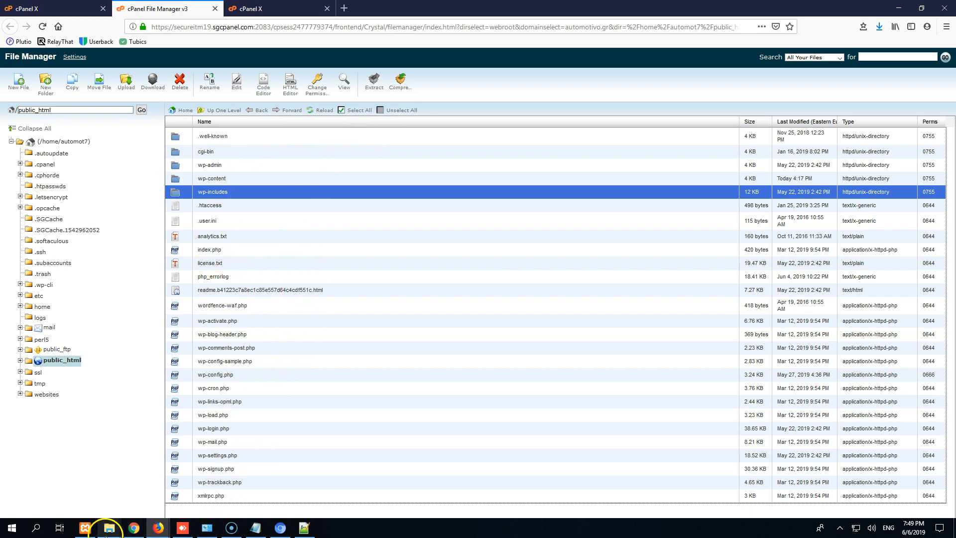
- Bring the clean wordpress folder window from the Desktop to the front over the cPanel File Manager
{"action": "mouse_move", "coordinate": [110, 529]}
{"action": "left_click", "coordinate": [144, 428]}
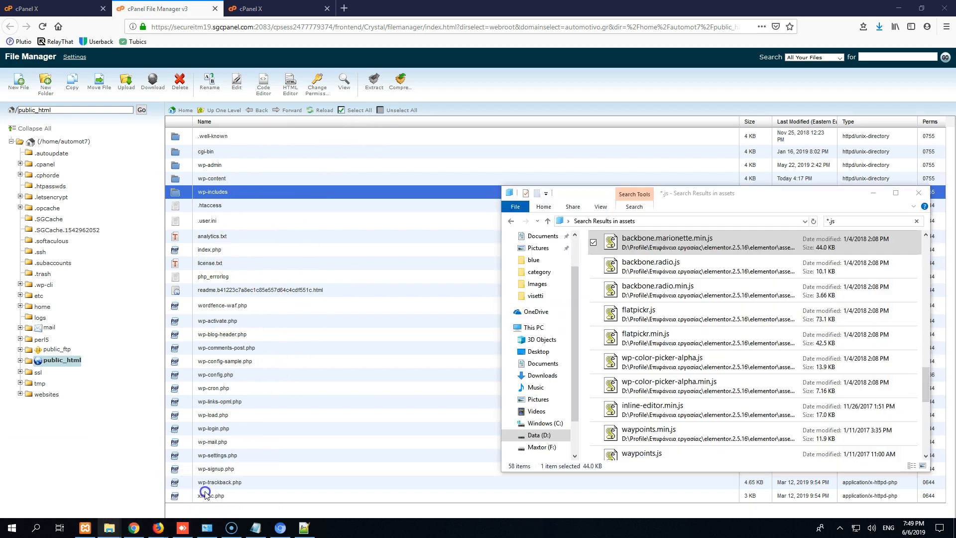
{"action": "left_click", "coordinate": [109, 530]}
{"action": "mouse_move", "coordinate": [124, 494]}
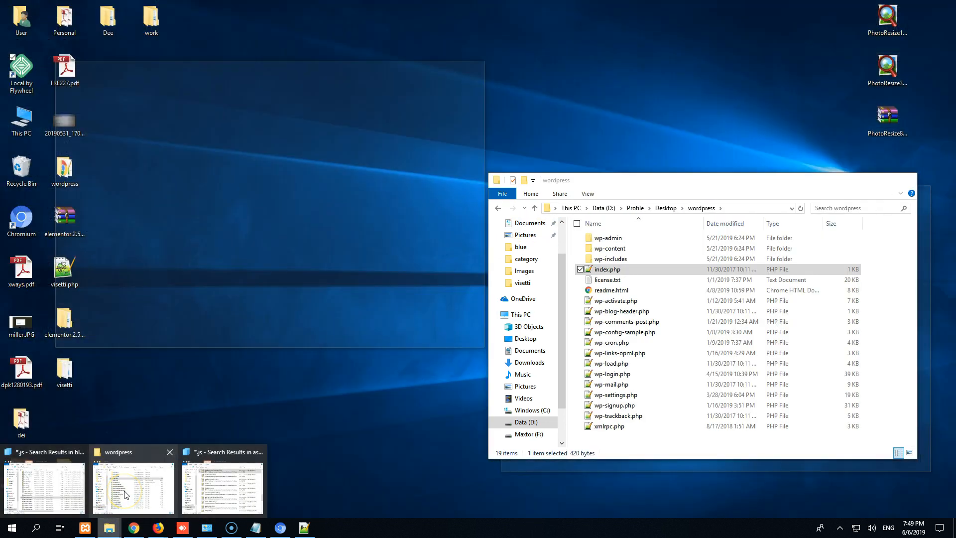
{"action": "left_click", "coordinate": [124, 494]}
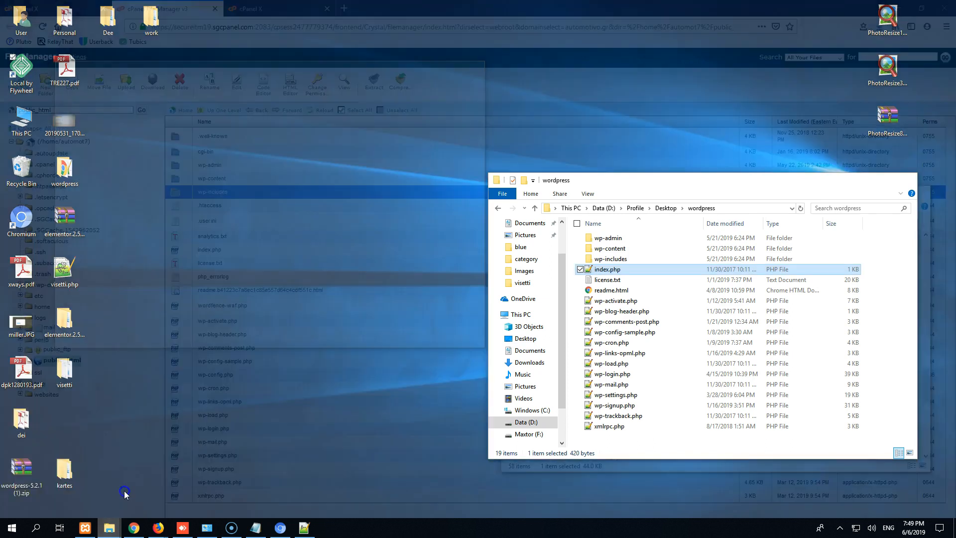
- Close the clean wordpress folder window and return the *.js search window to the infected blue folder
{"action": "left_click_drag", "start_coordinate": [725, 174], "coordinate": [369, 34]}
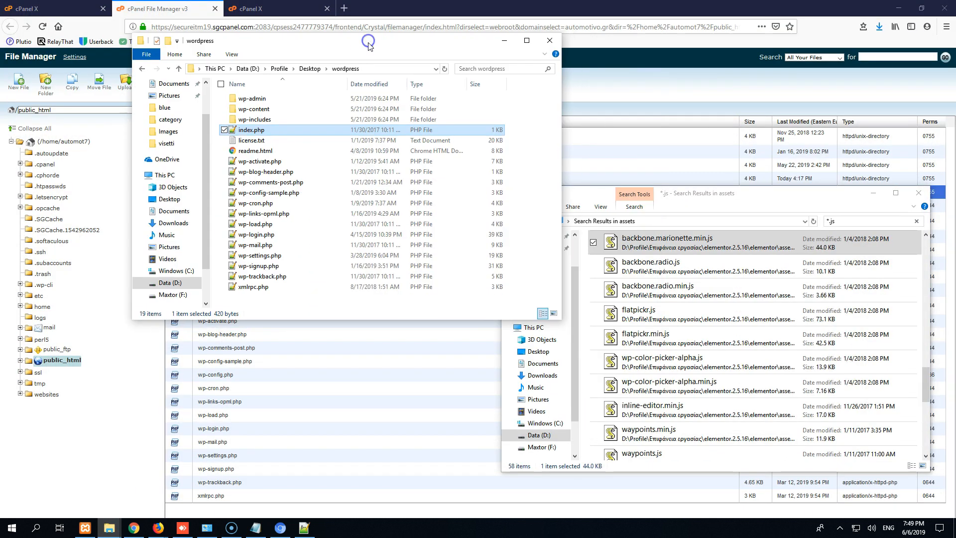
{"action": "left_click", "coordinate": [554, 44]}
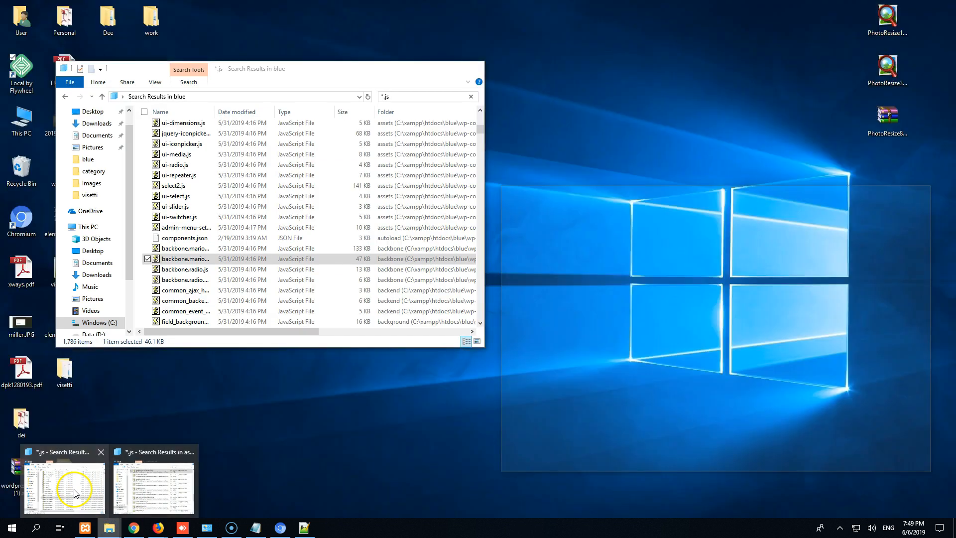
{"action": "left_click", "coordinate": [75, 493]}
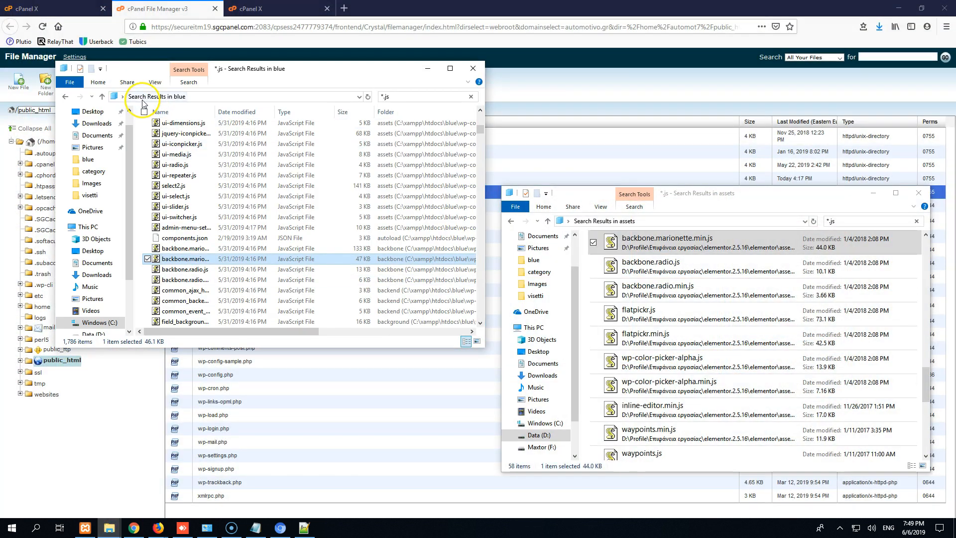
{"action": "left_click", "coordinate": [66, 97]}
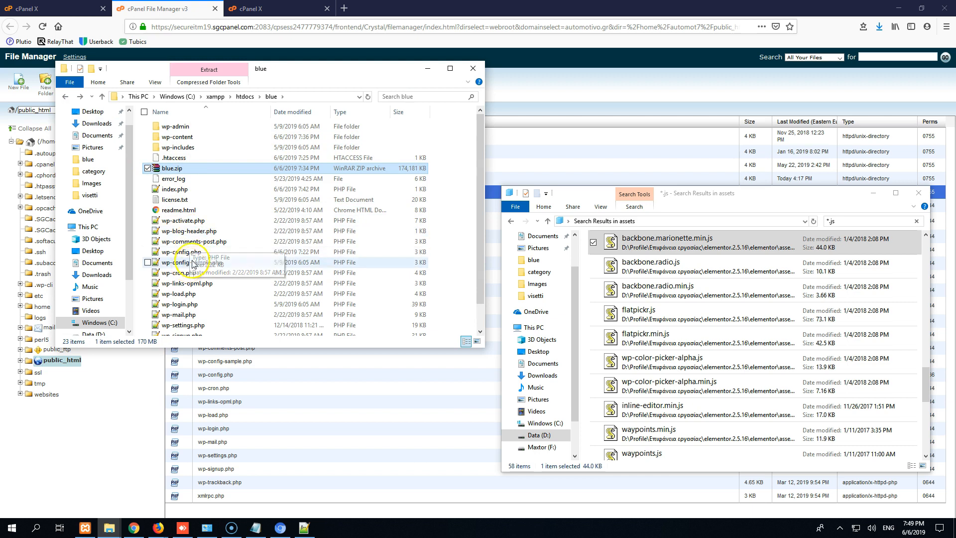
- Switch to Notepad++ and open the Find in Files dialog over the infected index.php
{"action": "left_click", "coordinate": [304, 528]}
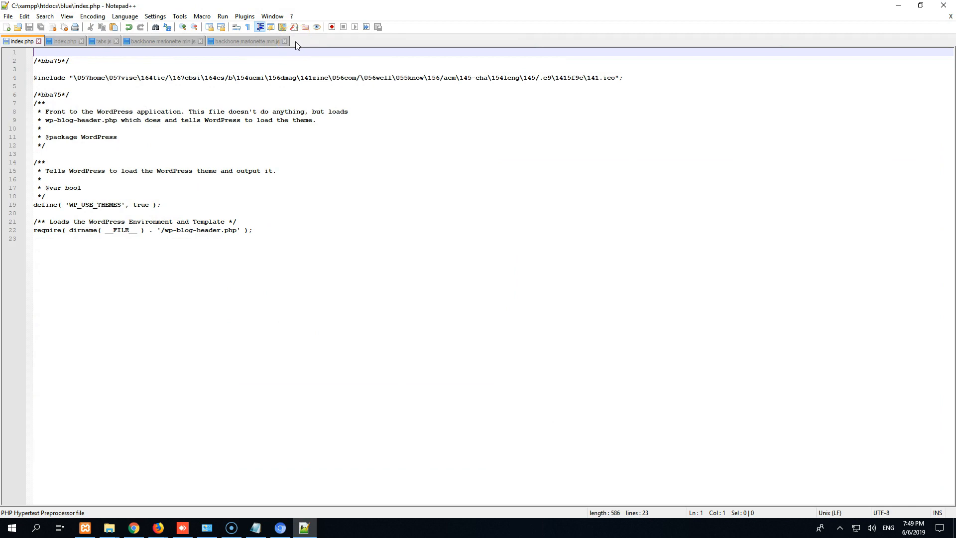
{"action": "key", "text": "ctrl+f"}
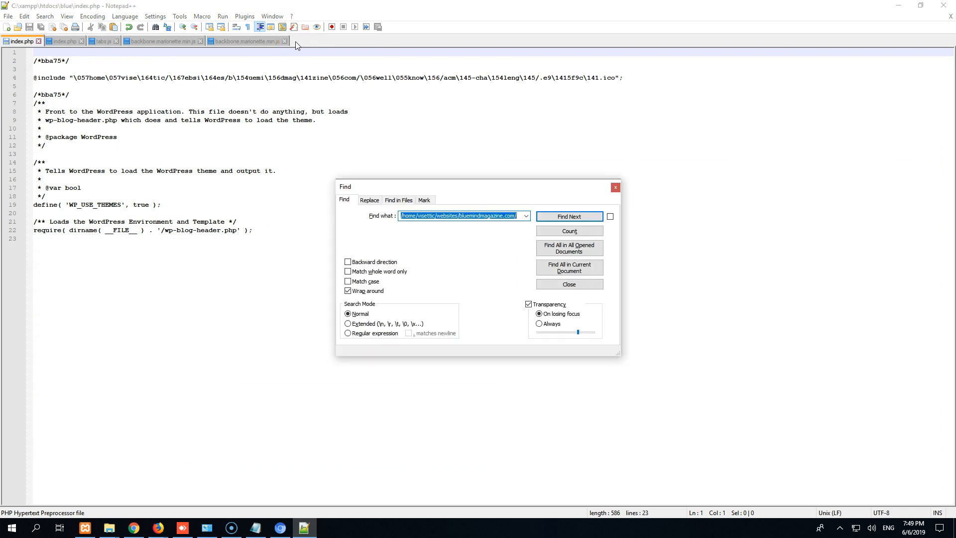
{"action": "left_click", "coordinate": [615, 187]}
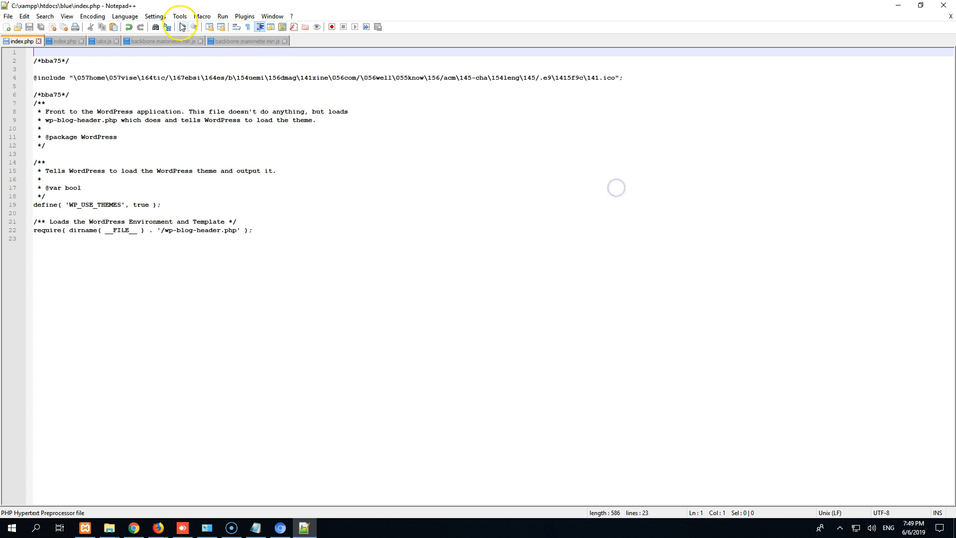
{"action": "left_click", "coordinate": [45, 17]}
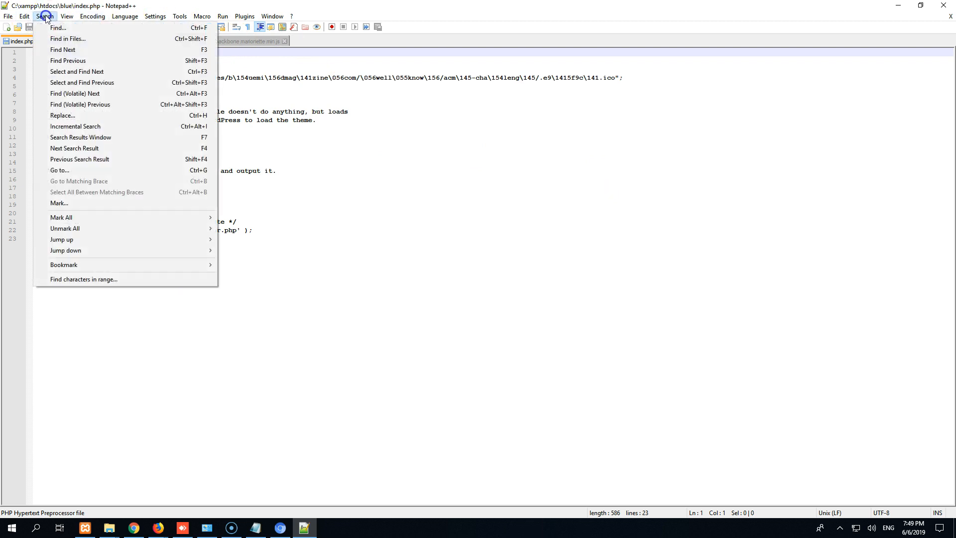
{"action": "left_click", "coordinate": [77, 44]}
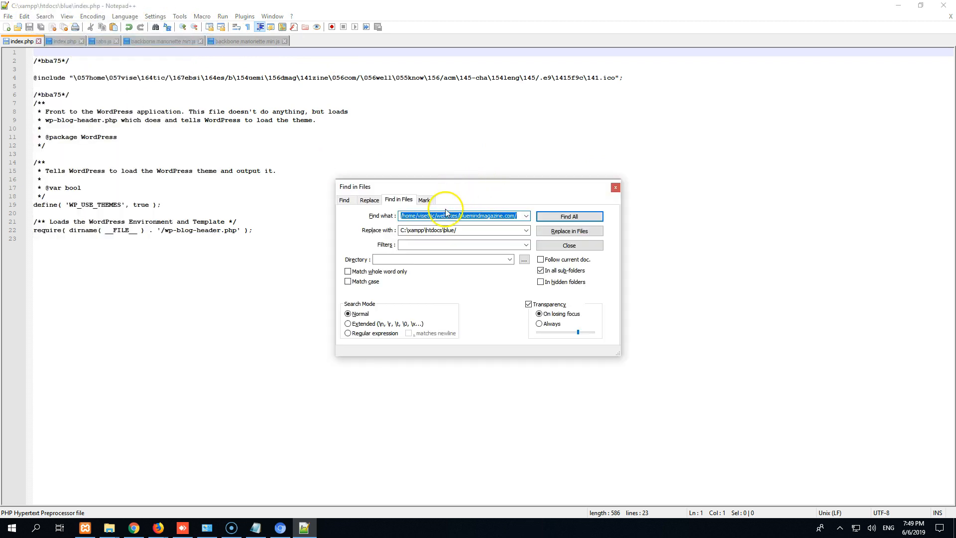
{"action": "left_click_drag", "start_coordinate": [457, 188], "coordinate": [353, 165]}
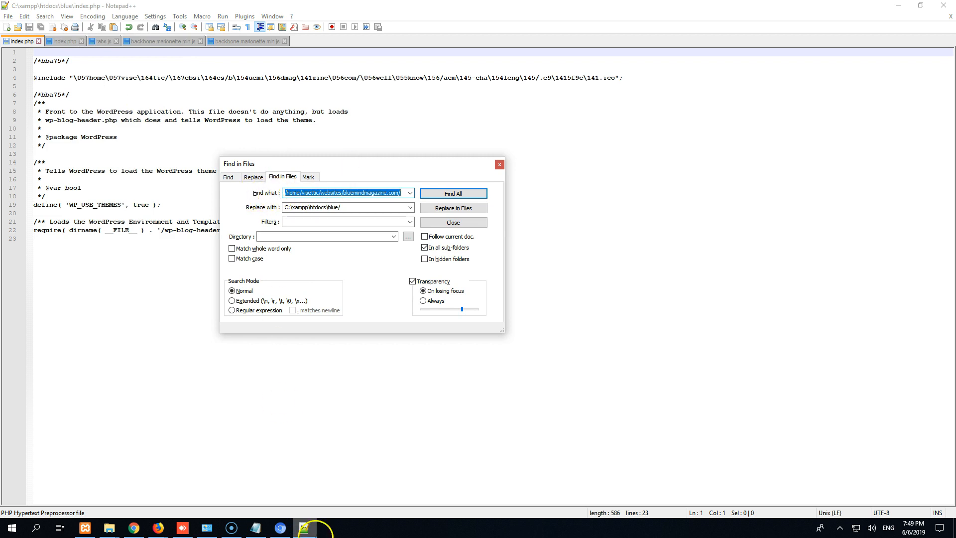
- Copy the injected developmyredflag.top script tag from the Notepad note into the Find in Files search term and leave the replacement text empty
{"action": "left_click", "coordinate": [255, 529]}
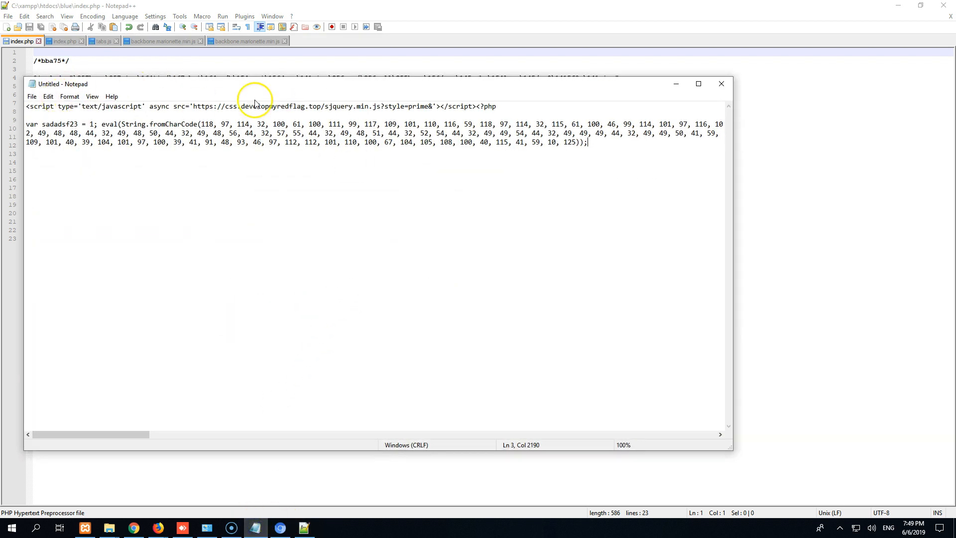
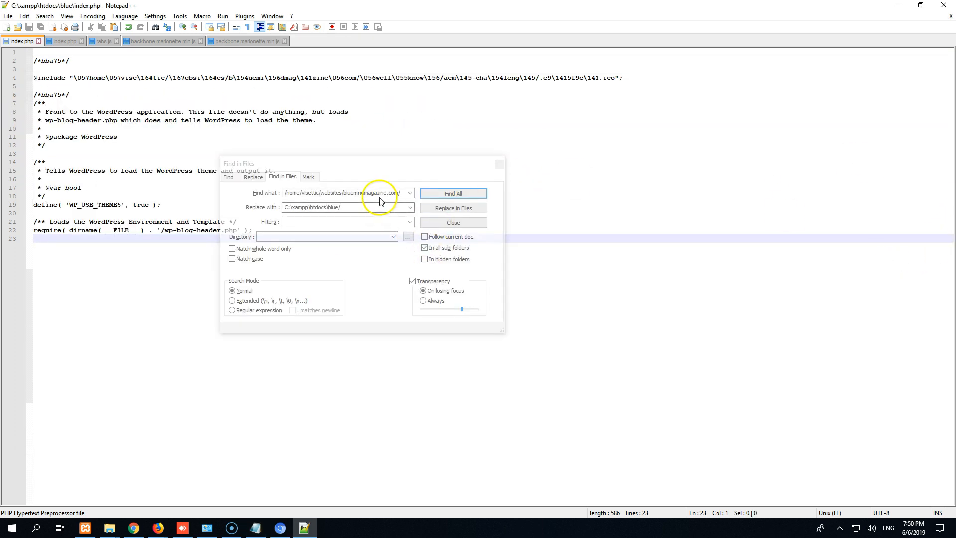
{"action": "left_click", "coordinate": [383, 194]}
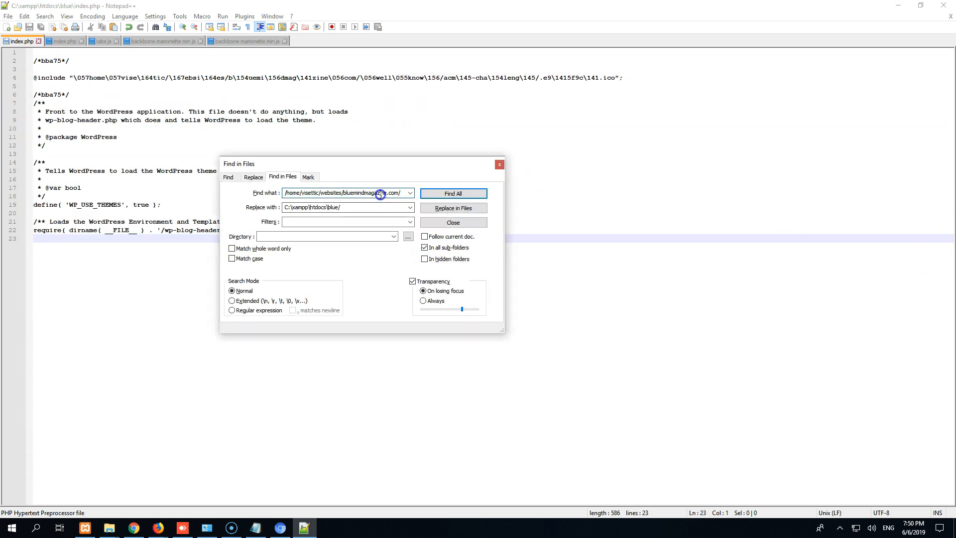
{"action": "left_click_drag", "start_coordinate": [405, 193], "coordinate": [234, 190]}
{"action": "key", "text": "ctrl+v"}
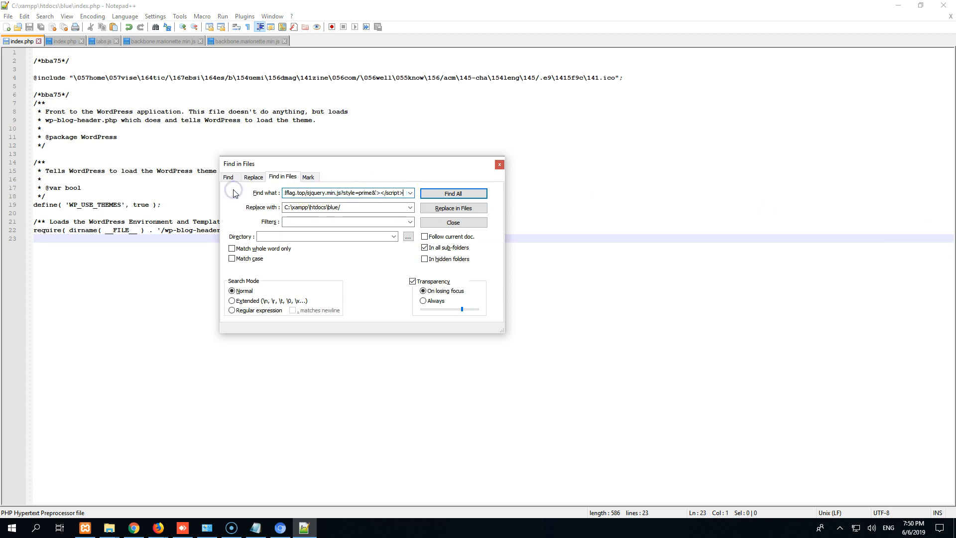
{"action": "left_click_drag", "start_coordinate": [343, 207], "coordinate": [252, 211]}
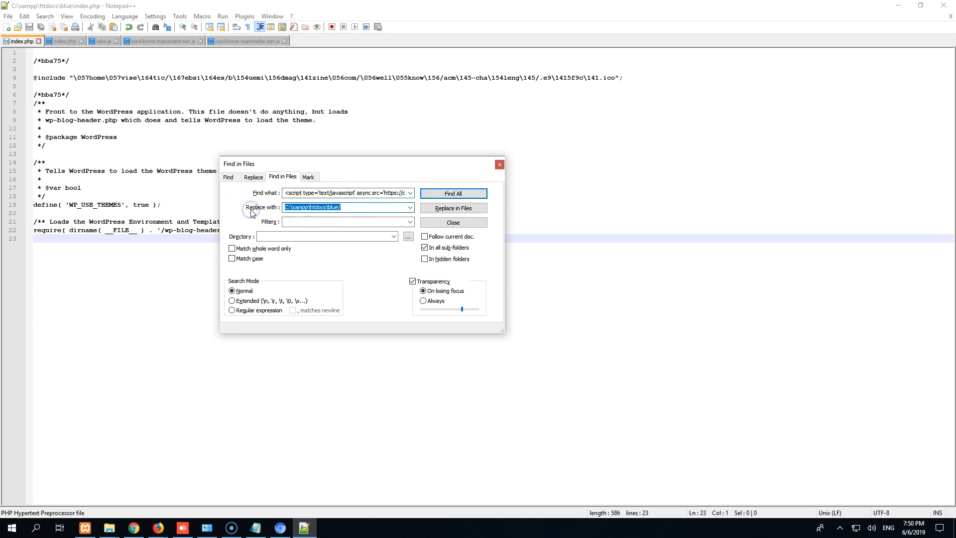
{"action": "key", "text": "Delete"}
{"action": "double_click", "coordinate": [360, 193]}
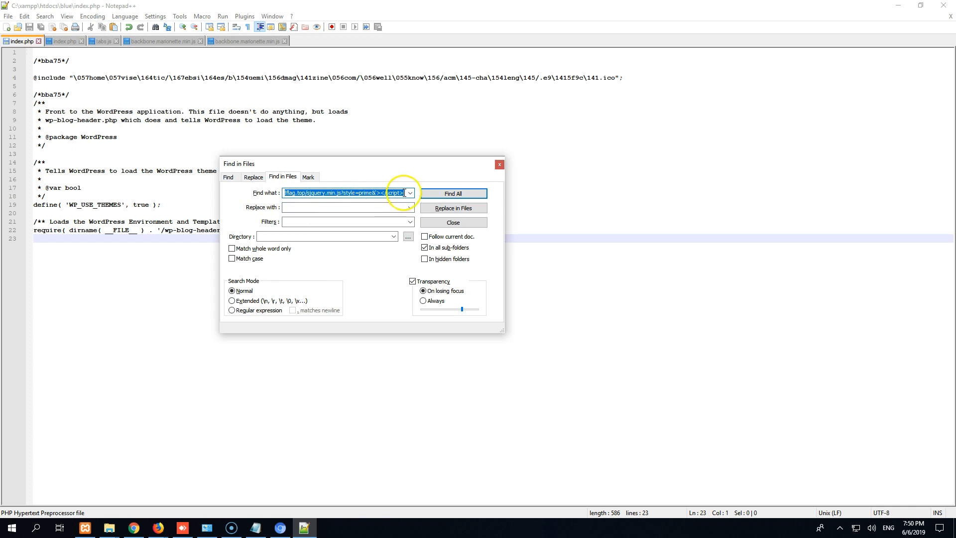
{"action": "left_click", "coordinate": [336, 207]}
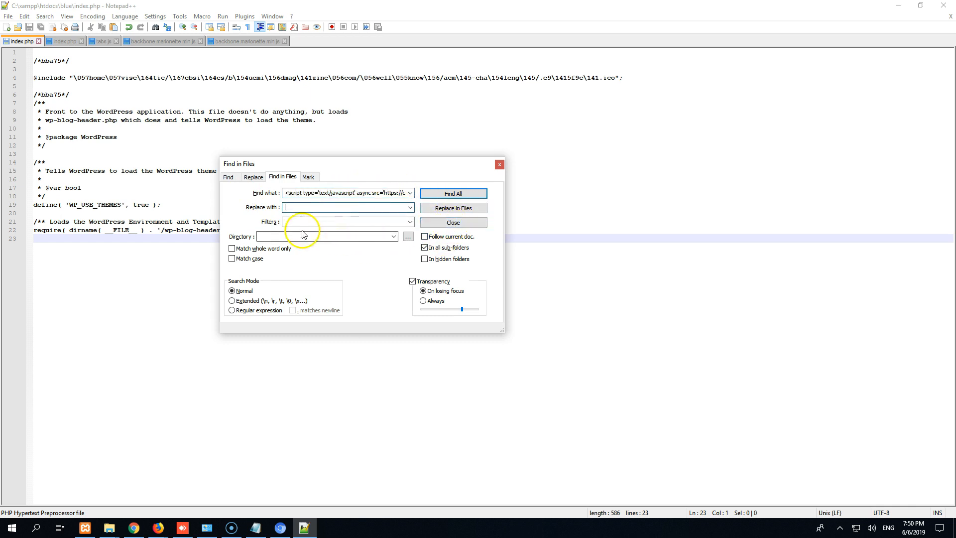
- Set the search directory to the infected site folder C:\xampp\htdocs\blue
{"action": "left_click", "coordinate": [408, 237]}
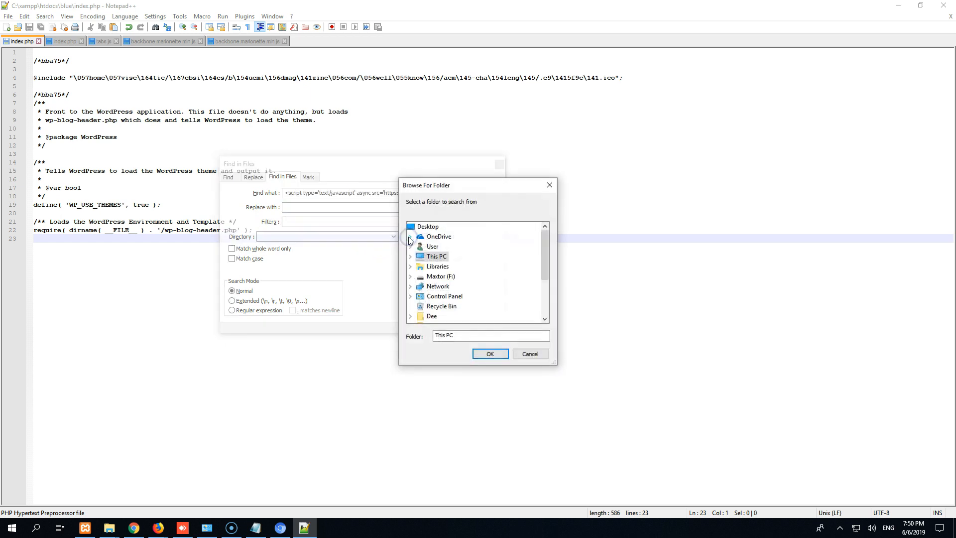
{"action": "left_click_drag", "start_coordinate": [544, 268], "coordinate": [545, 310]}
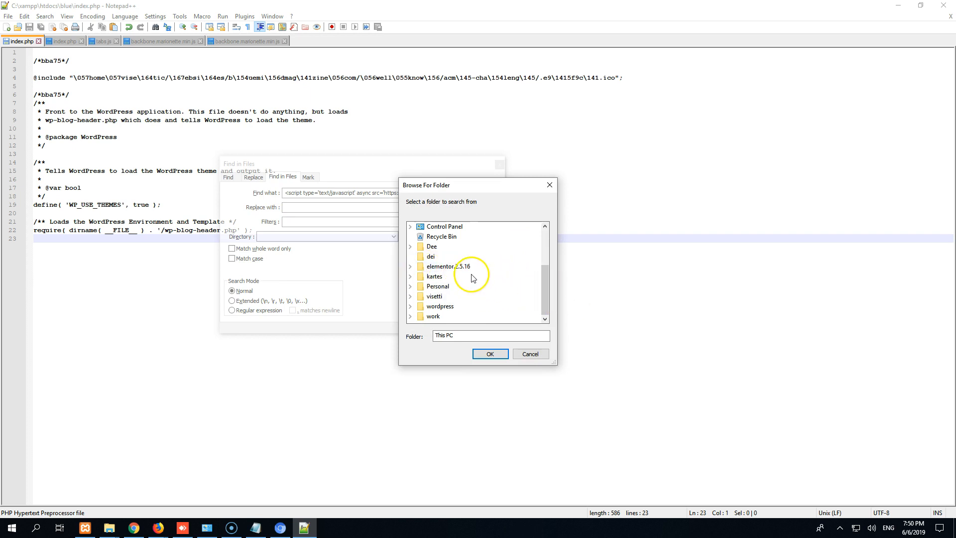
{"action": "scroll", "coordinate": [468, 269], "scroll_direction": "up", "scroll_amount": 3}
{"action": "left_click", "coordinate": [409, 257]}
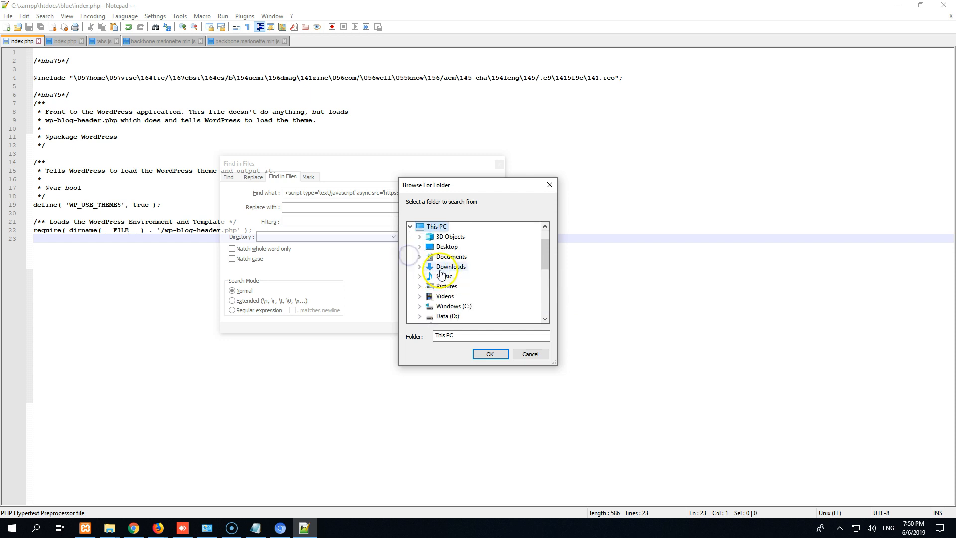
{"action": "left_click", "coordinate": [420, 306]}
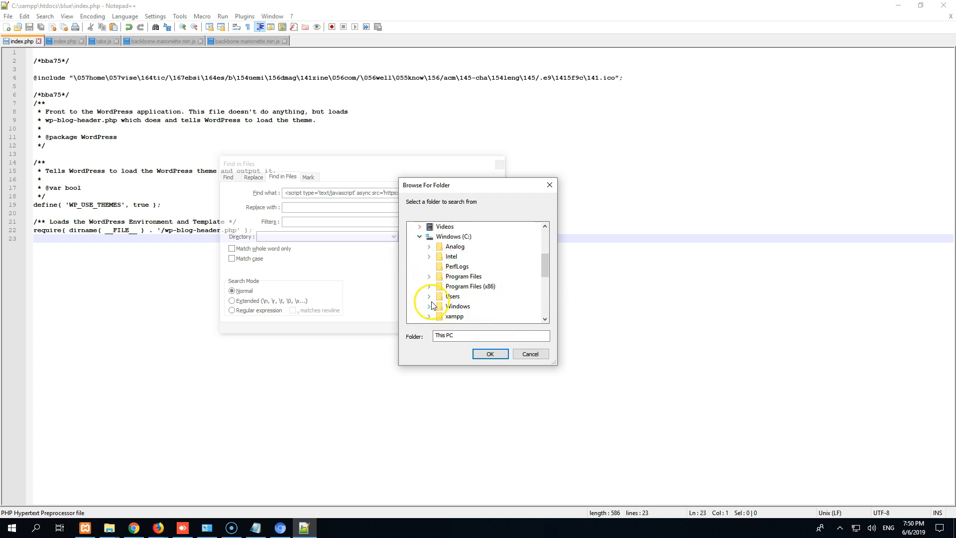
{"action": "left_click", "coordinate": [429, 317]}
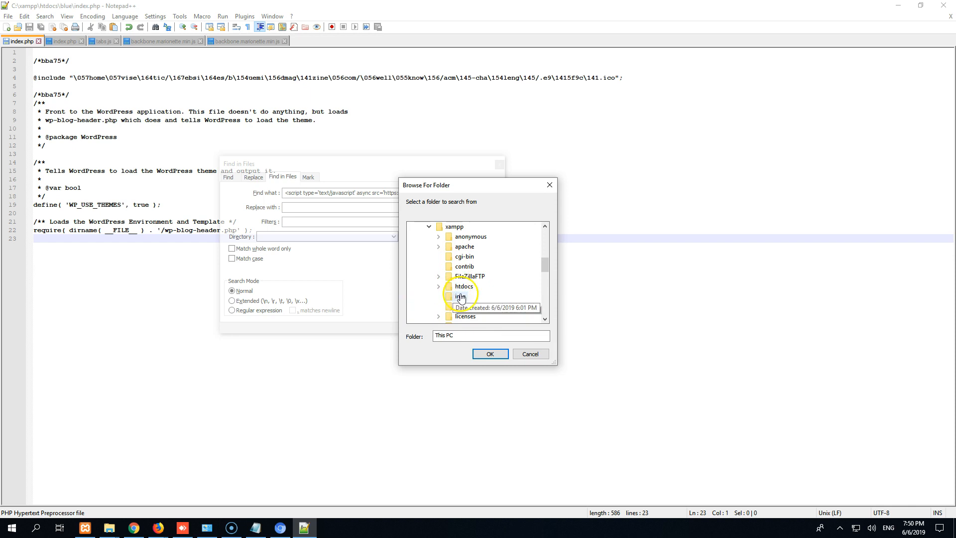
{"action": "left_click", "coordinate": [441, 286]}
{"action": "left_click", "coordinate": [460, 287]}
{"action": "left_click", "coordinate": [492, 354]}
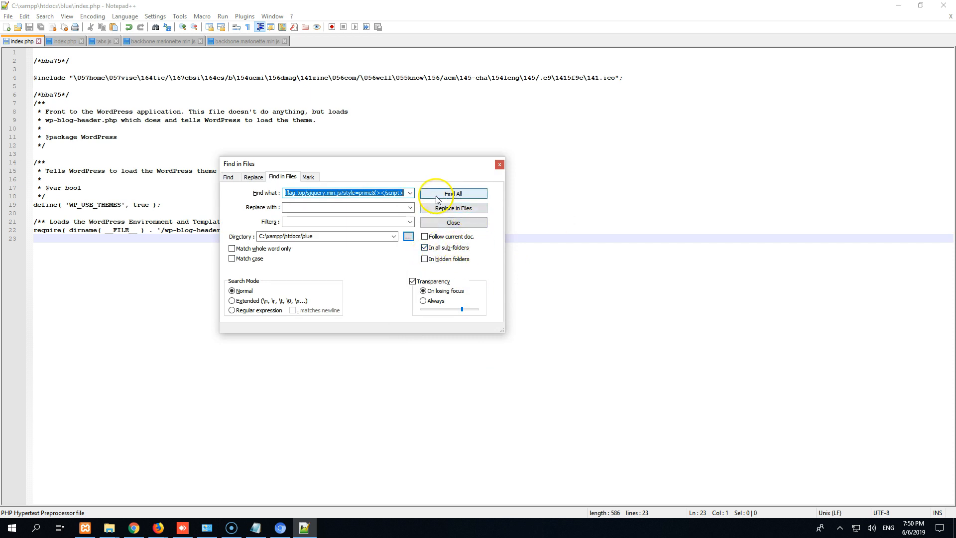
- Replace all occurrences of the injected script tag with nothing in every file of the blue folder, confirming the replacement
{"action": "left_click", "coordinate": [454, 212]}
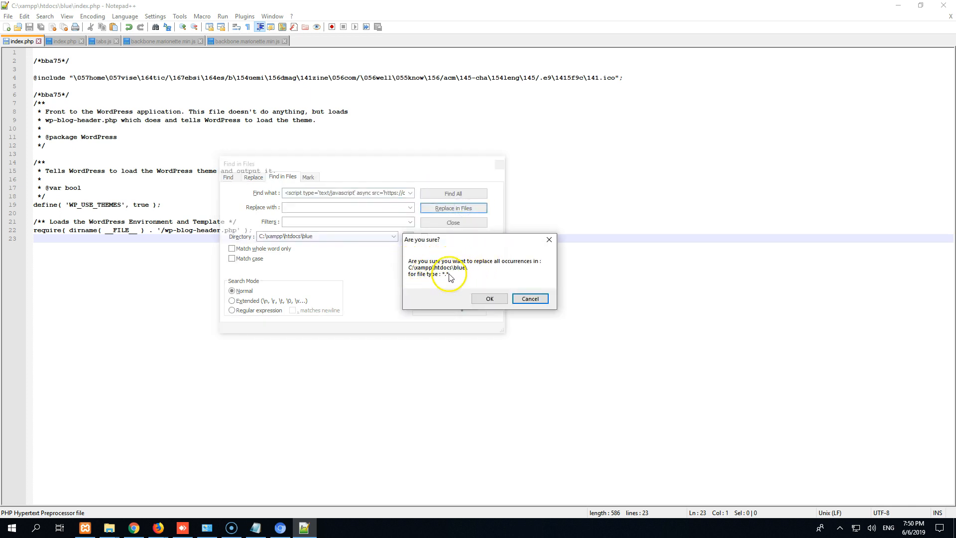
{"action": "left_click", "coordinate": [490, 299]}
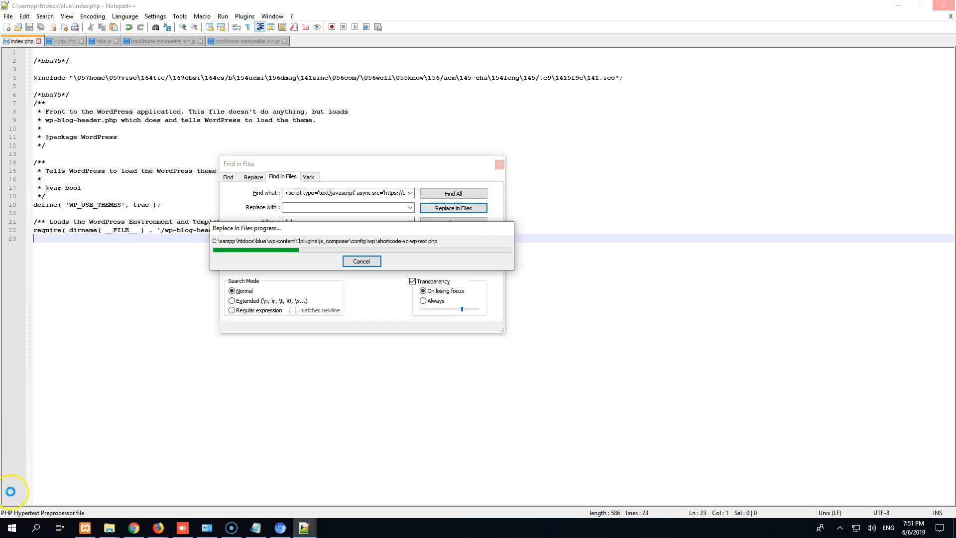
{"action": "left_click", "coordinate": [231, 531]}
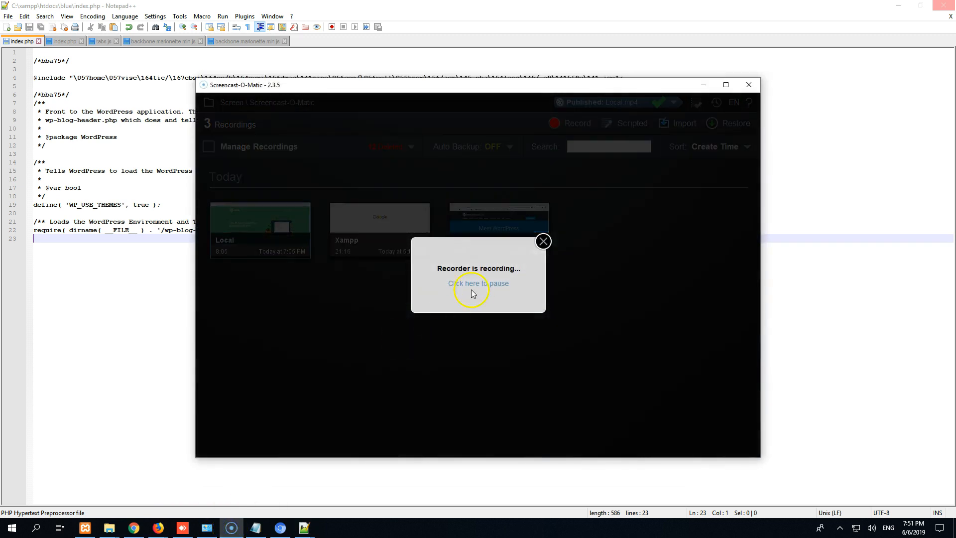
{"action": "left_click", "coordinate": [479, 282]}
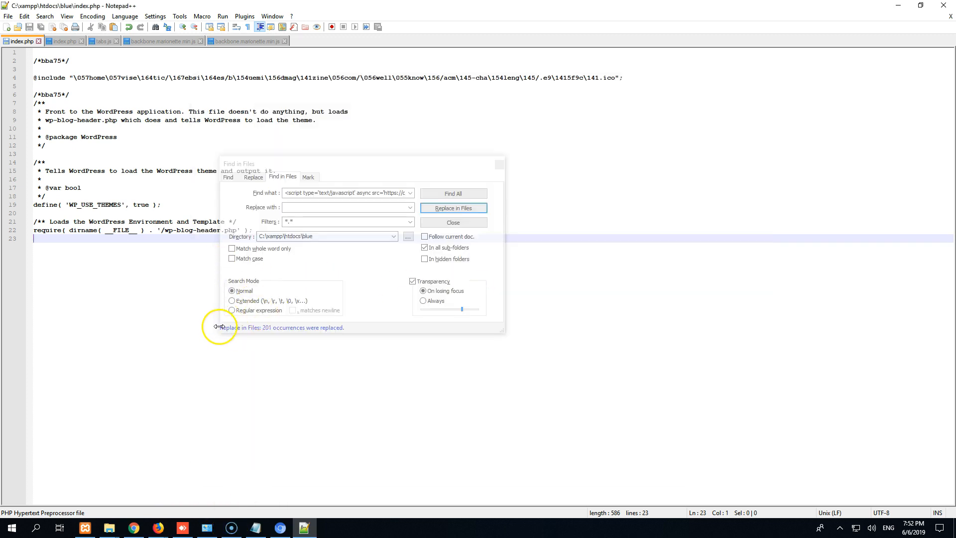
{"action": "left_click", "coordinate": [287, 328]}
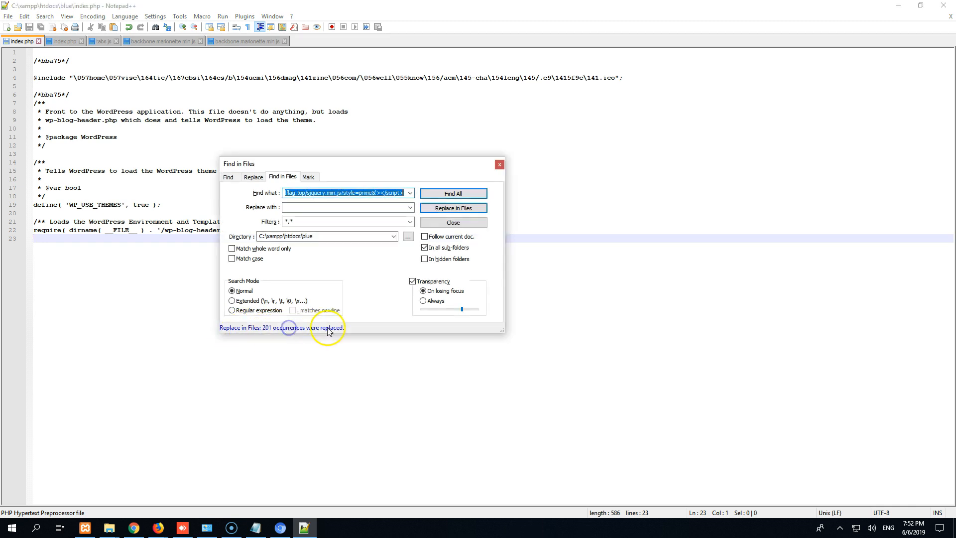
- Copy the injected "var sadadsf23 = 1; eval(String.fromCharCode(" code from the Notepad note into the Find in Files search term
{"action": "left_click", "coordinate": [352, 194]}
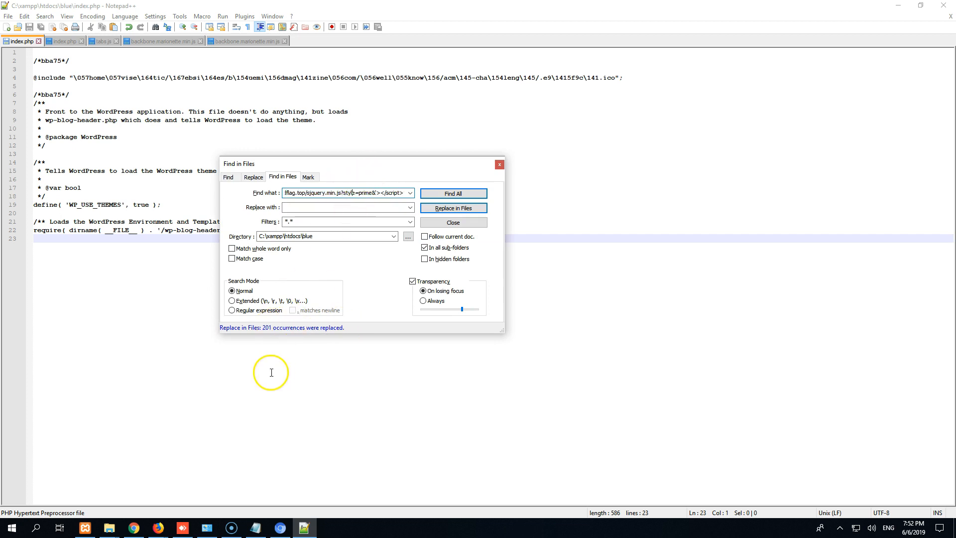
{"action": "left_click", "coordinate": [387, 196]}
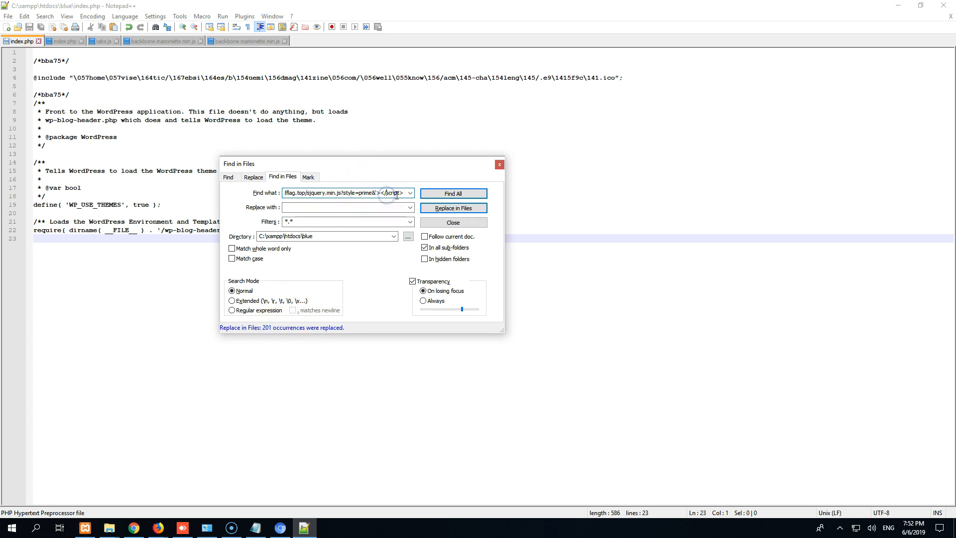
{"action": "left_click", "coordinate": [321, 207]}
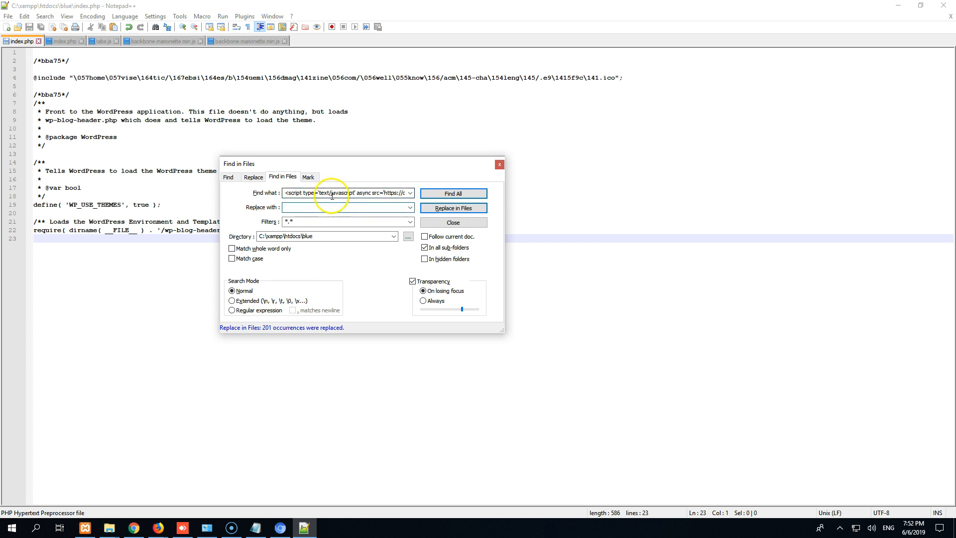
{"action": "left_click_drag", "start_coordinate": [411, 165], "coordinate": [489, 224]}
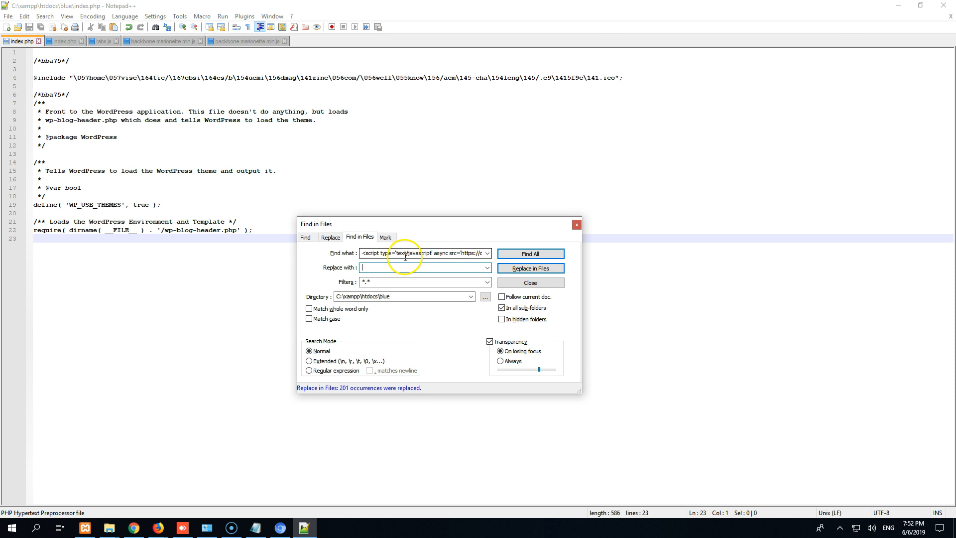
{"action": "left_click", "coordinate": [256, 529]}
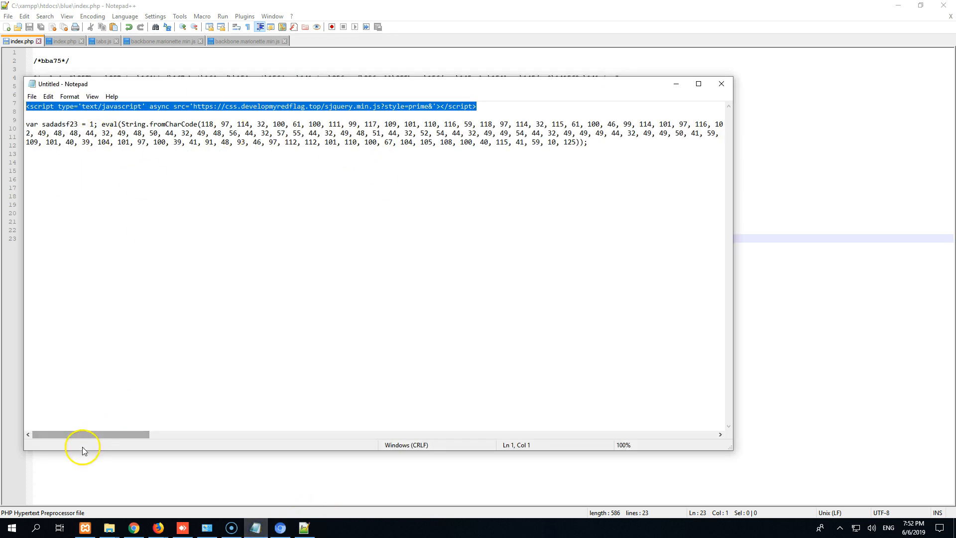
{"action": "left_click", "coordinate": [32, 124]}
{"action": "left_click_drag", "start_coordinate": [32, 124], "coordinate": [623, 142]}
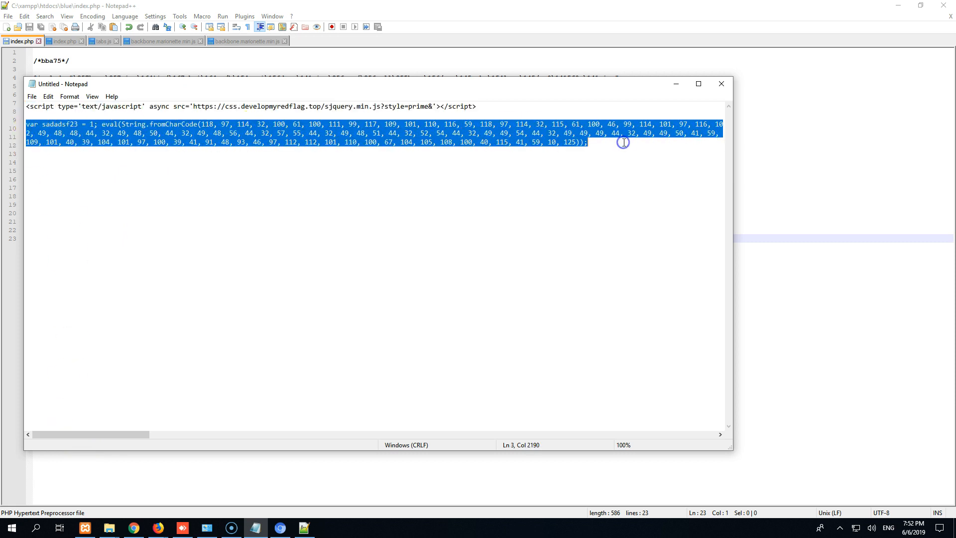
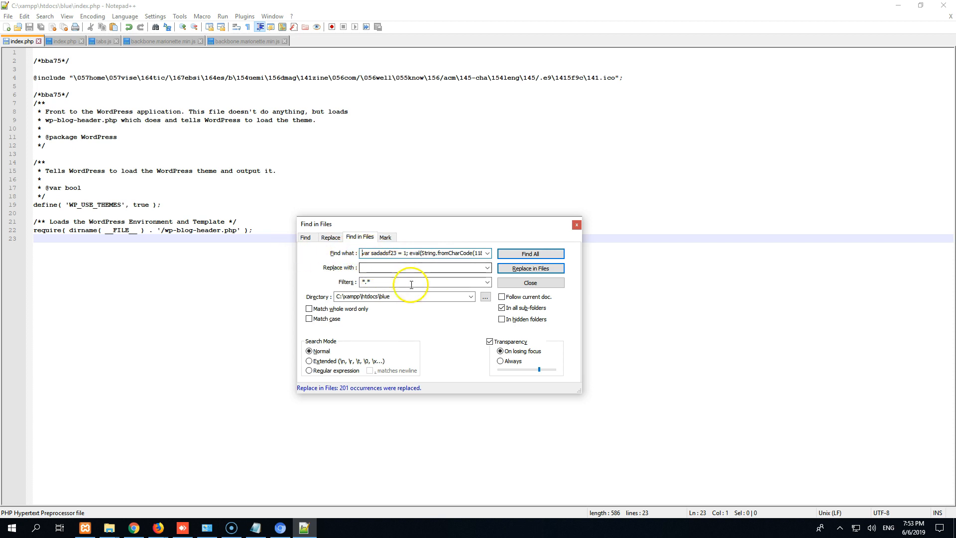
- Replace all occurrences of the injected eval code with nothing in every file of the blue folder and close the Find in Files dialog
{"action": "left_click", "coordinate": [531, 269]}
{"action": "left_click", "coordinate": [487, 299]}
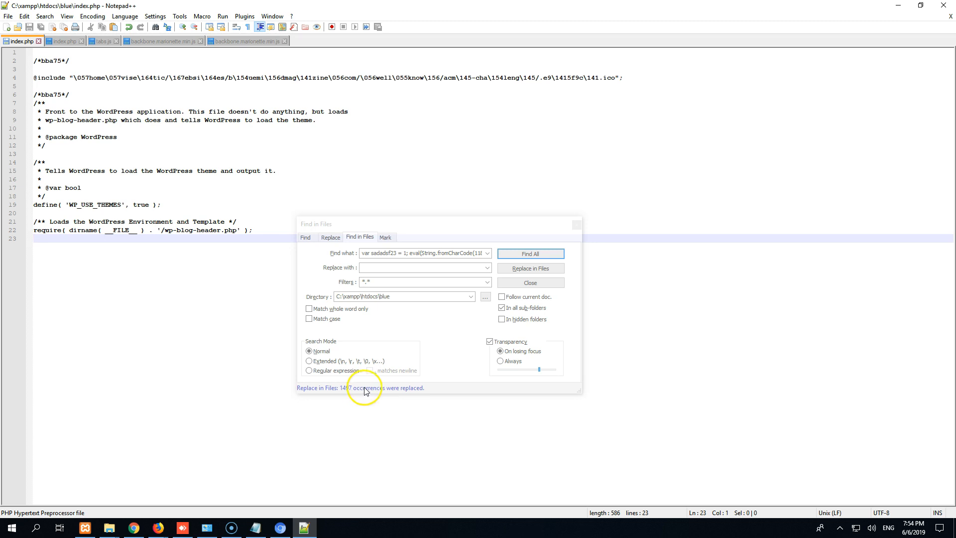
{"action": "left_click", "coordinate": [523, 284]}
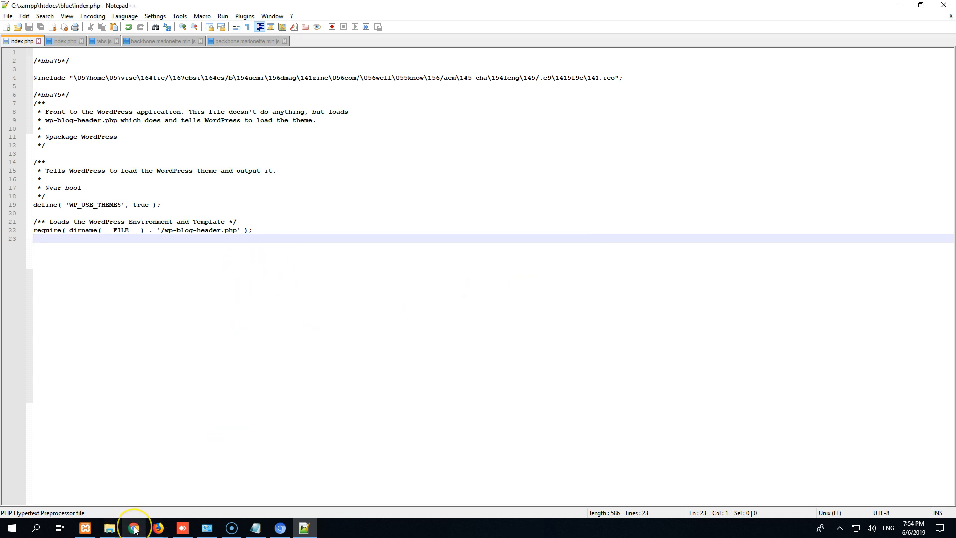
- Switch to File Explorer and compress everything in the blue folder except blue.zip itself into the archive blue.zip
{"action": "mouse_move", "coordinate": [134, 529]}
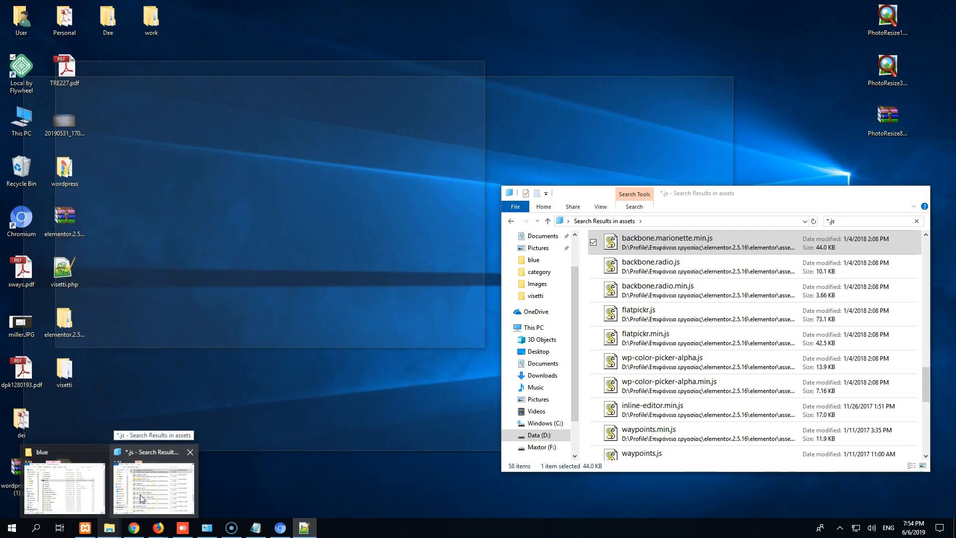
{"action": "left_click", "coordinate": [141, 498]}
{"action": "mouse_move", "coordinate": [112, 532]}
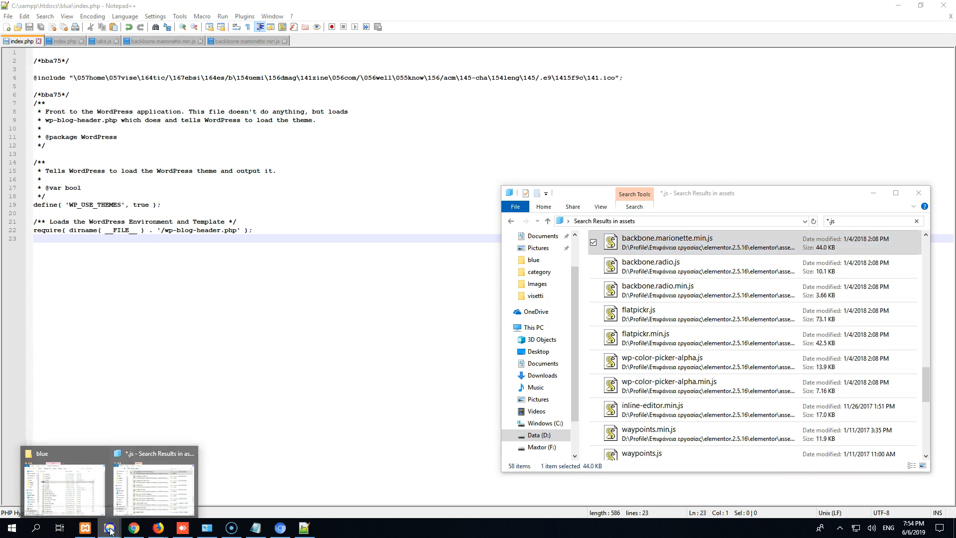
{"action": "left_click", "coordinate": [86, 492]}
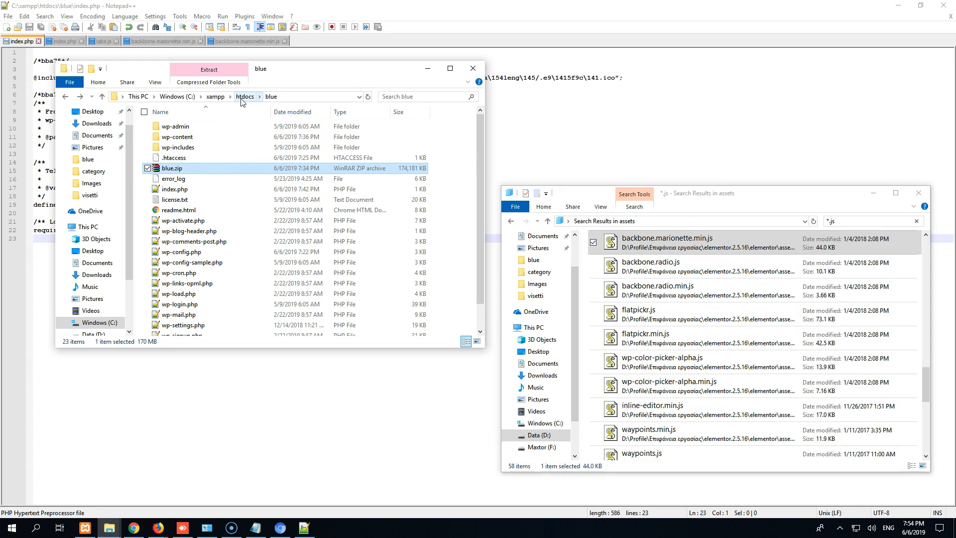
{"action": "left_click", "coordinate": [170, 158]}
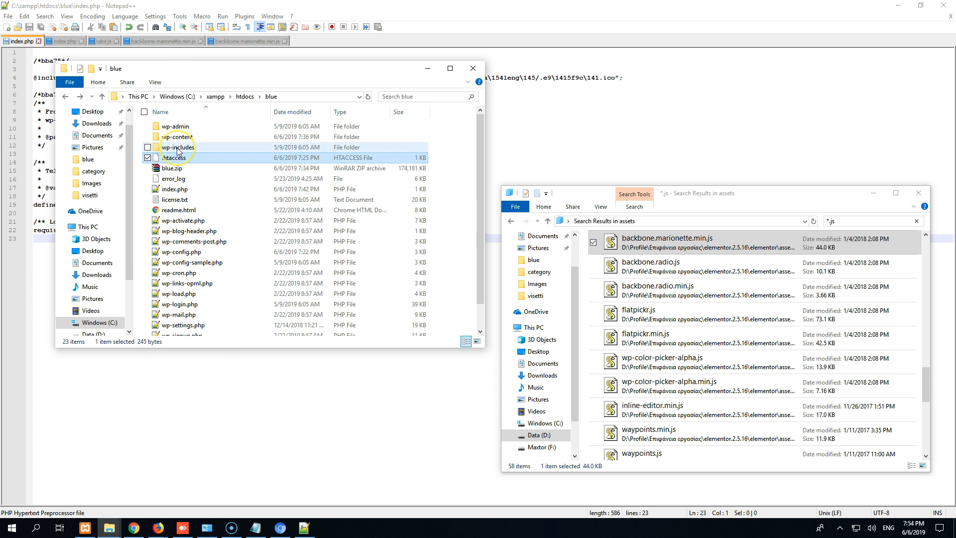
{"action": "key", "text": "ctrl+a"}
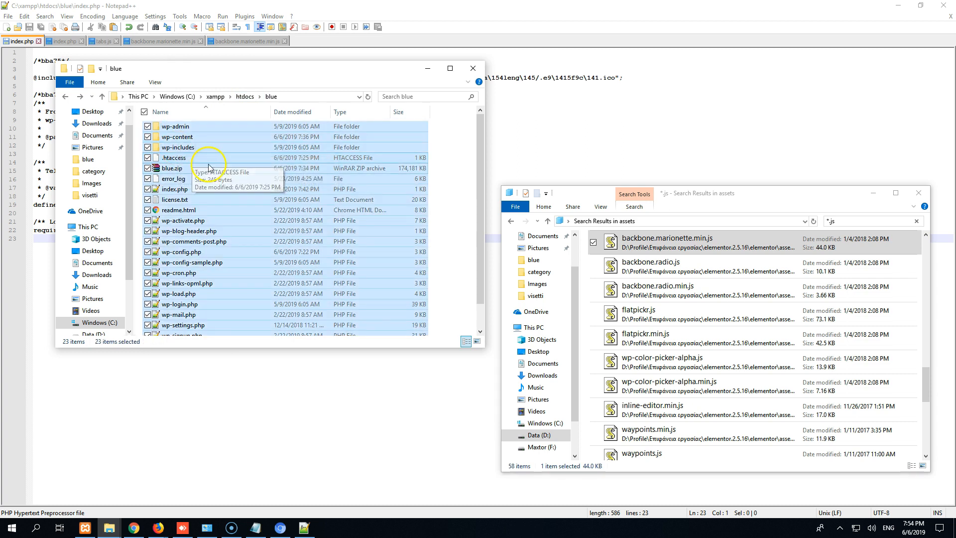
{"action": "left_click", "coordinate": [165, 170], "text": "ctrl"}
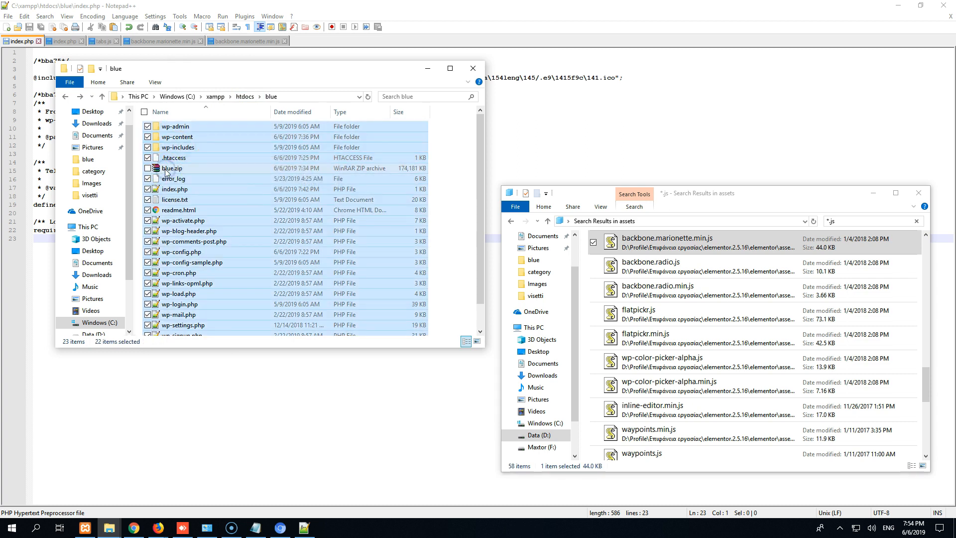
{"action": "right_click", "coordinate": [174, 230]}
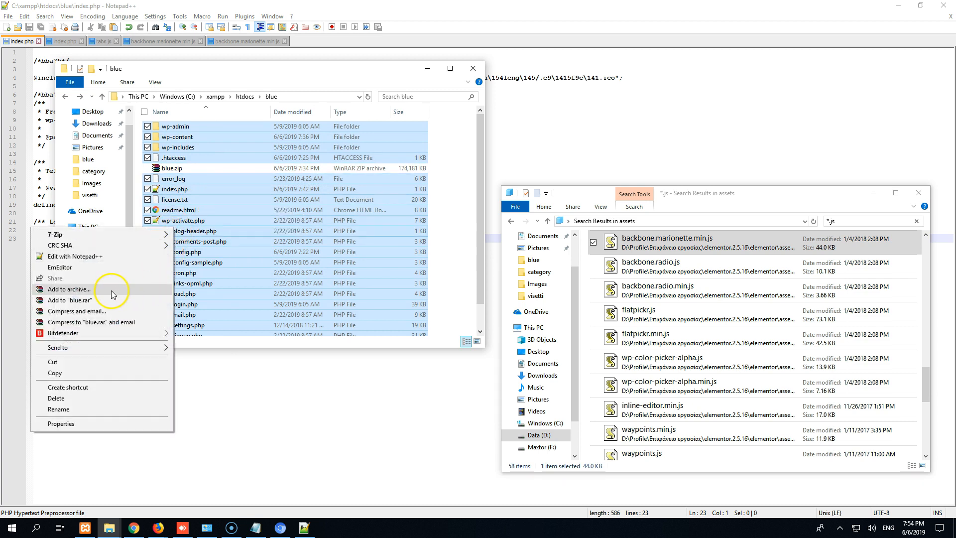
{"action": "left_click", "coordinate": [111, 290]}
{"action": "left_click", "coordinate": [396, 271]}
{"action": "left_click", "coordinate": [477, 345]}
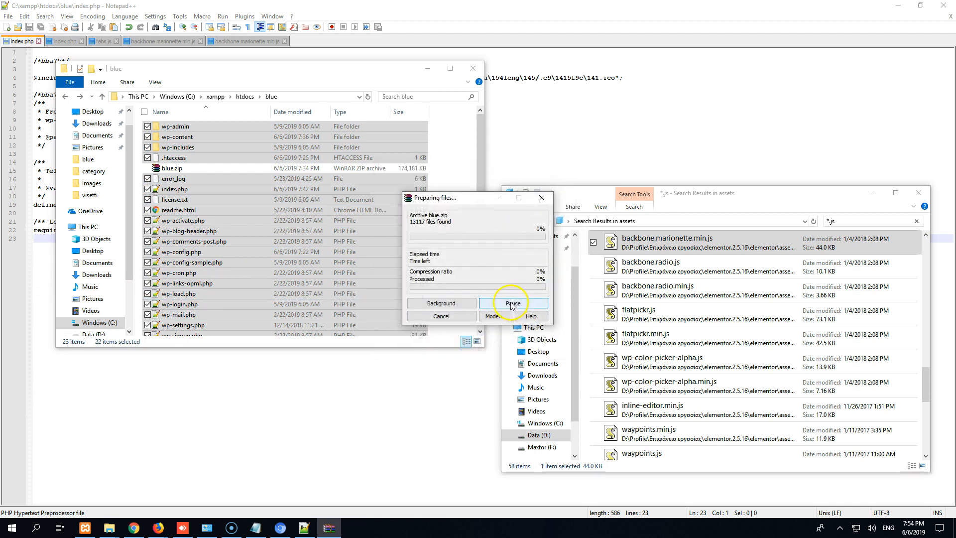
- Switch to the cPanel File Manager in Firefox, view the upload page and file picker for public_html, and return to the reloaded folder listing
{"action": "mouse_move", "coordinate": [163, 525]}
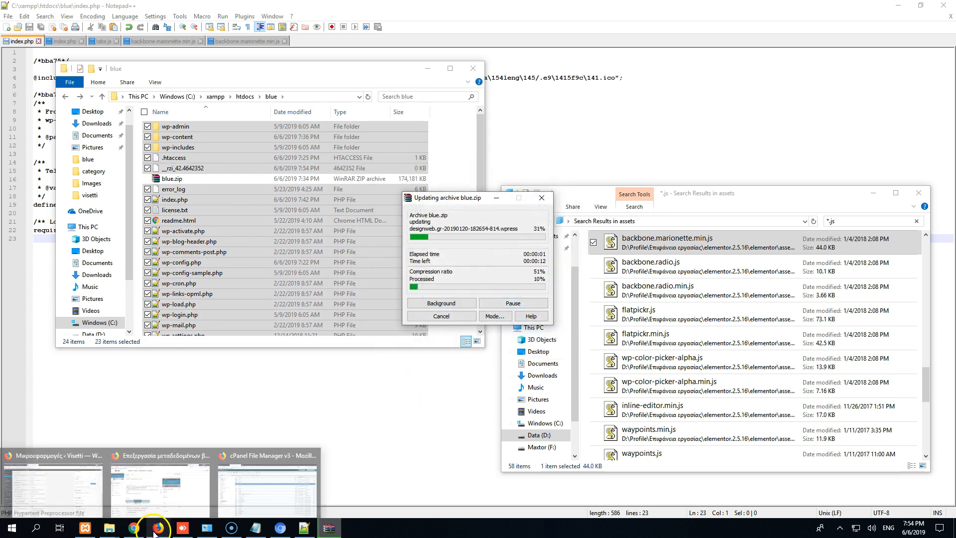
{"action": "left_click", "coordinate": [268, 483]}
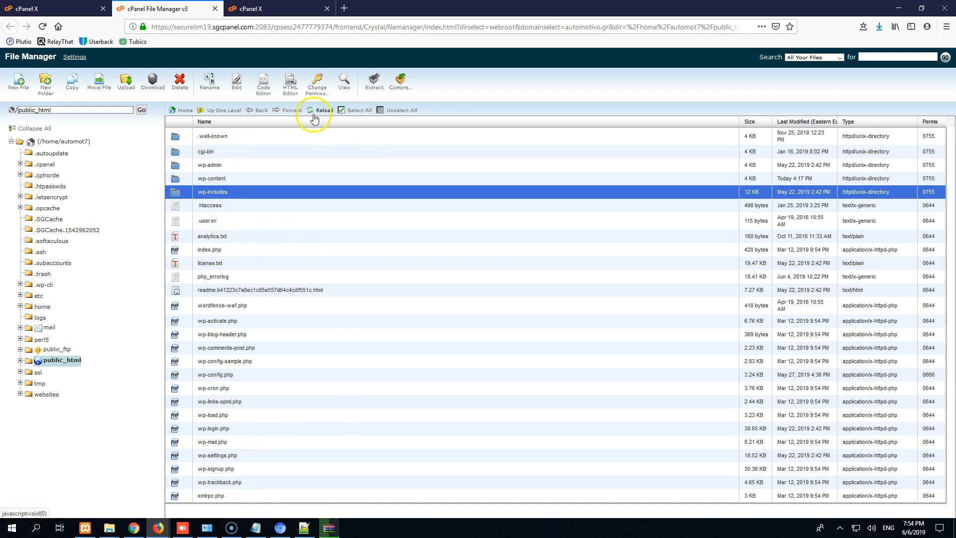
{"action": "left_click", "coordinate": [127, 95]}
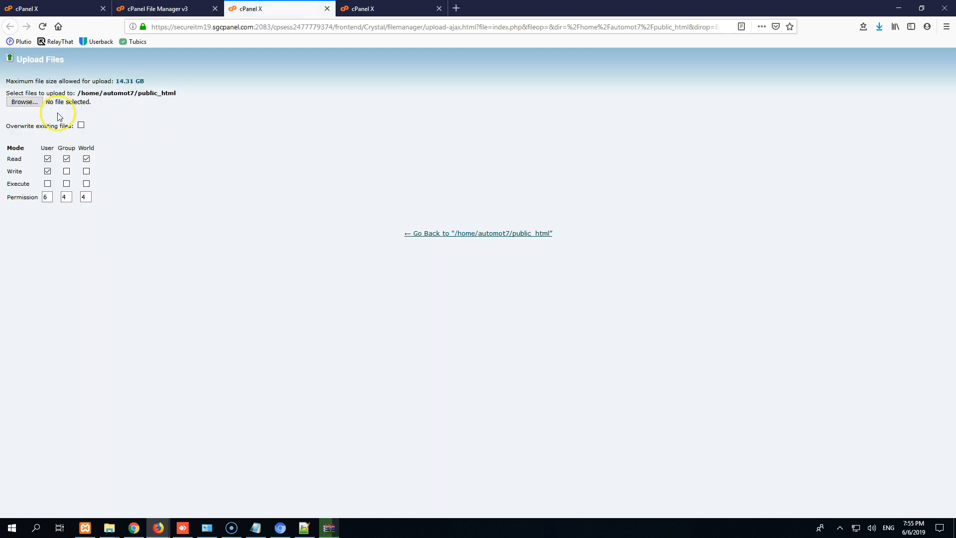
{"action": "left_click", "coordinate": [24, 101]}
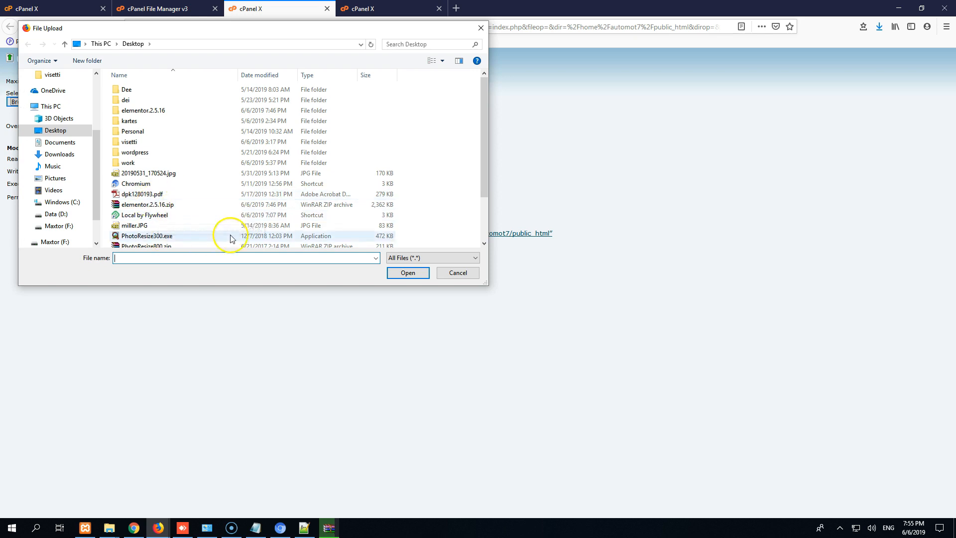
{"action": "left_click", "coordinate": [438, 274]}
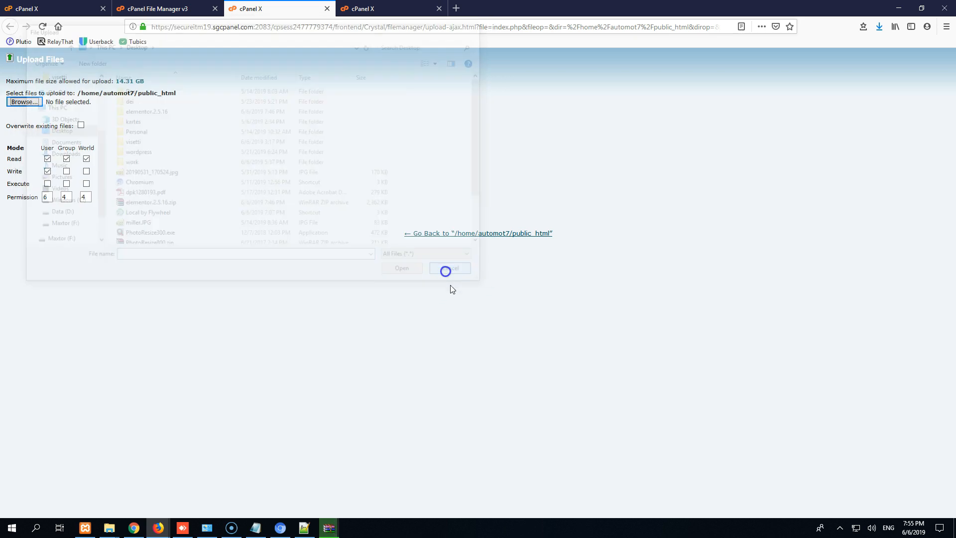
{"action": "left_click", "coordinate": [475, 232]}
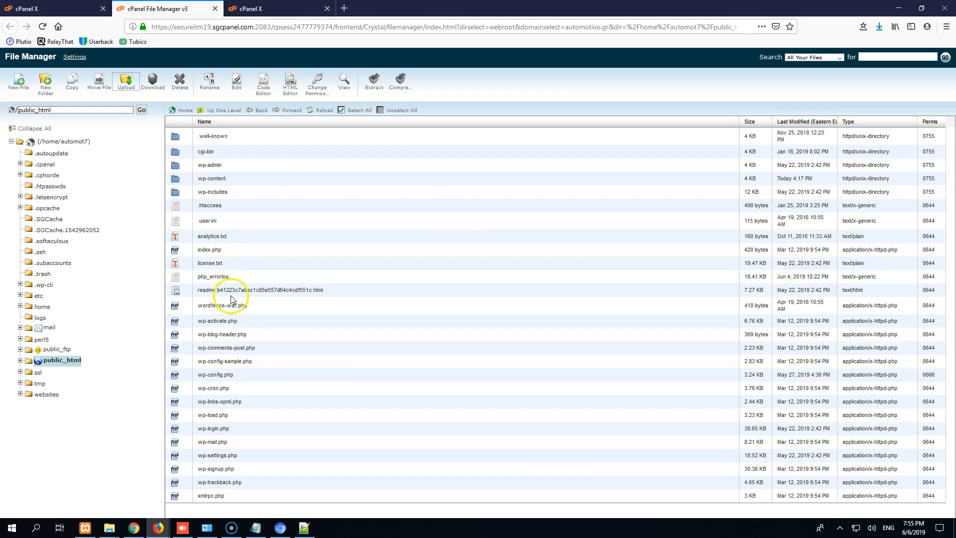
{"action": "left_click", "coordinate": [314, 110]}
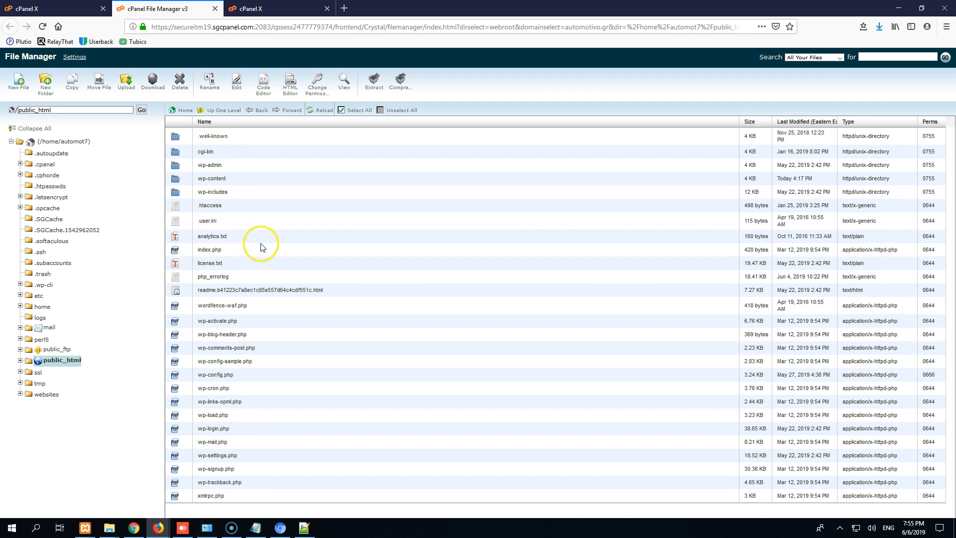
- Look through the open browser windows, checking the cPanel index.php view, phpMyAdmin and the local site's Themes page
{"action": "left_click", "coordinate": [296, 7]}
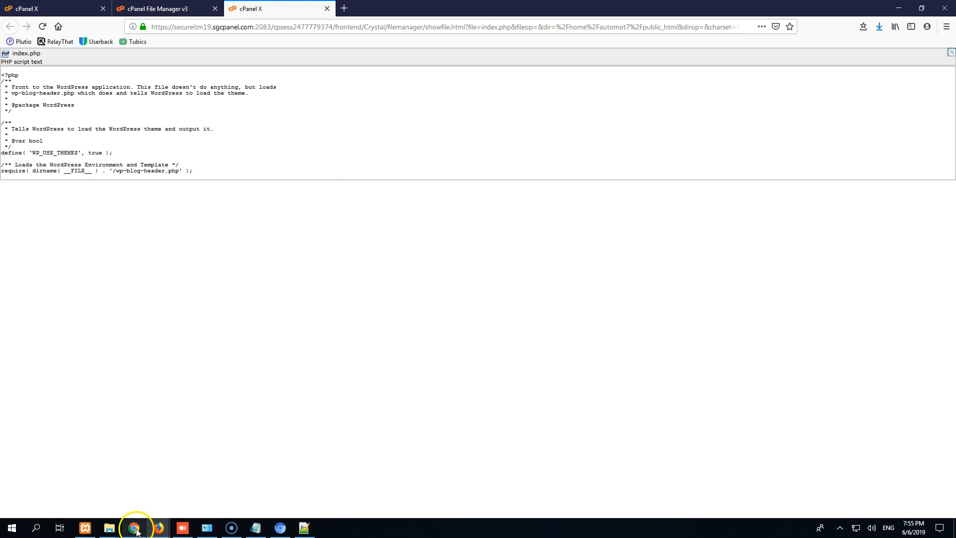
{"action": "mouse_move", "coordinate": [136, 532]}
{"action": "left_click", "coordinate": [135, 493]}
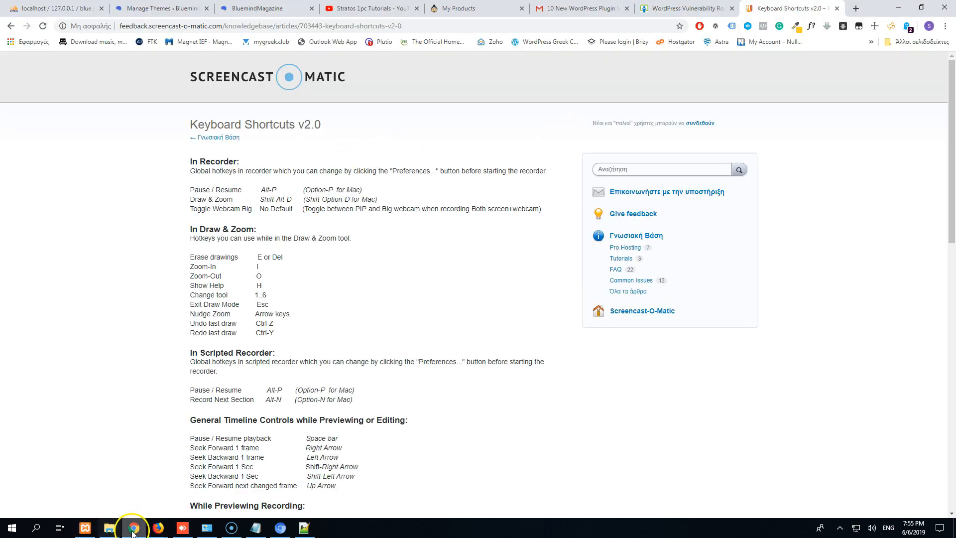
{"action": "mouse_move", "coordinate": [135, 532]}
{"action": "left_click", "coordinate": [139, 487]}
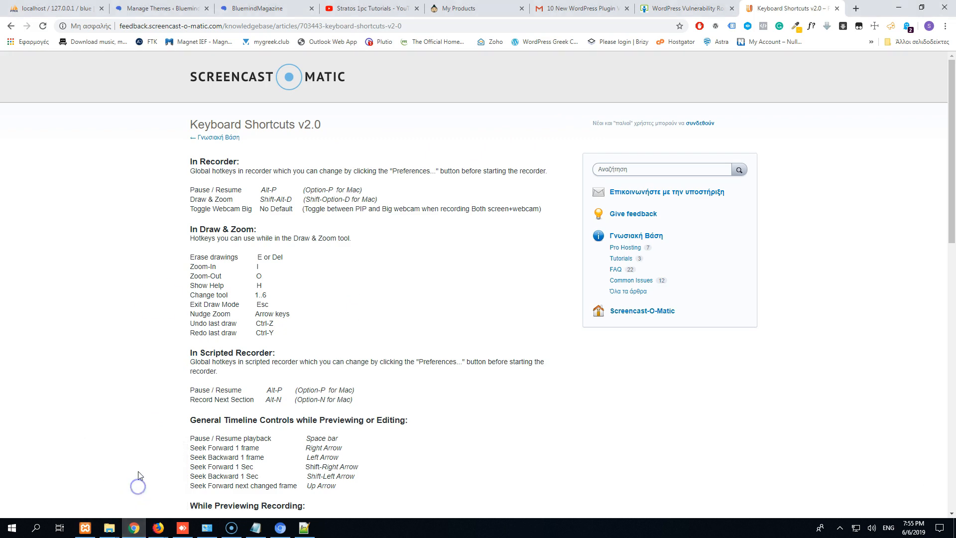
{"action": "left_click", "coordinate": [63, 7]}
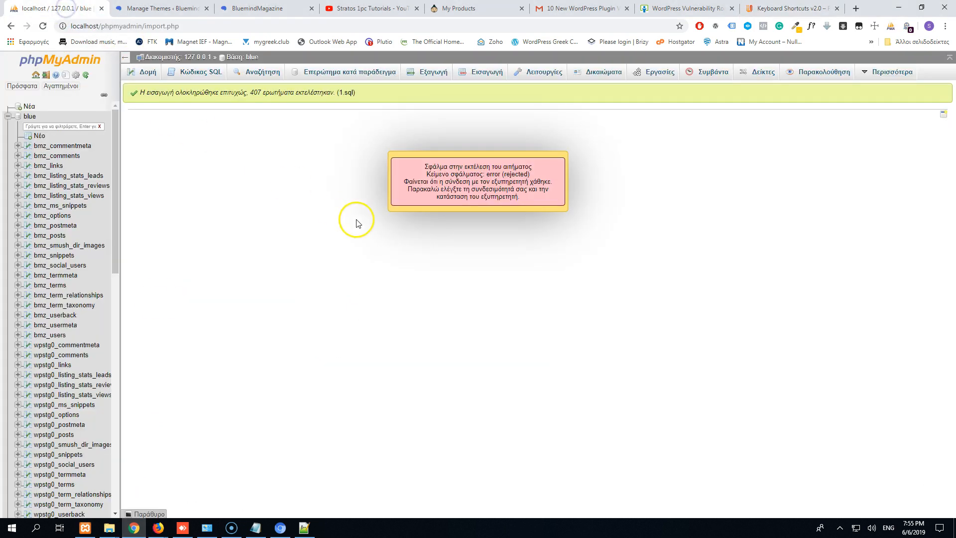
{"action": "left_click", "coordinate": [135, 10]}
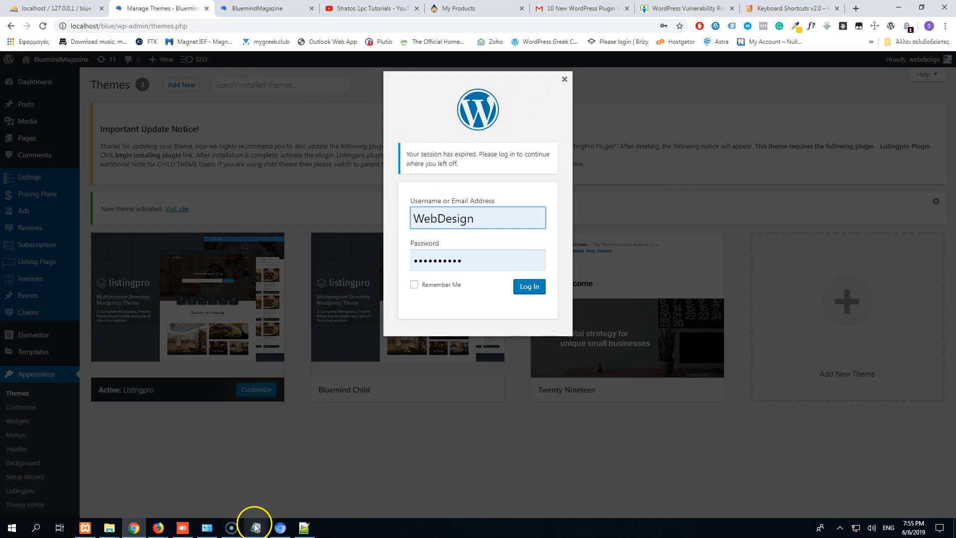
{"action": "left_click", "coordinate": [279, 528]}
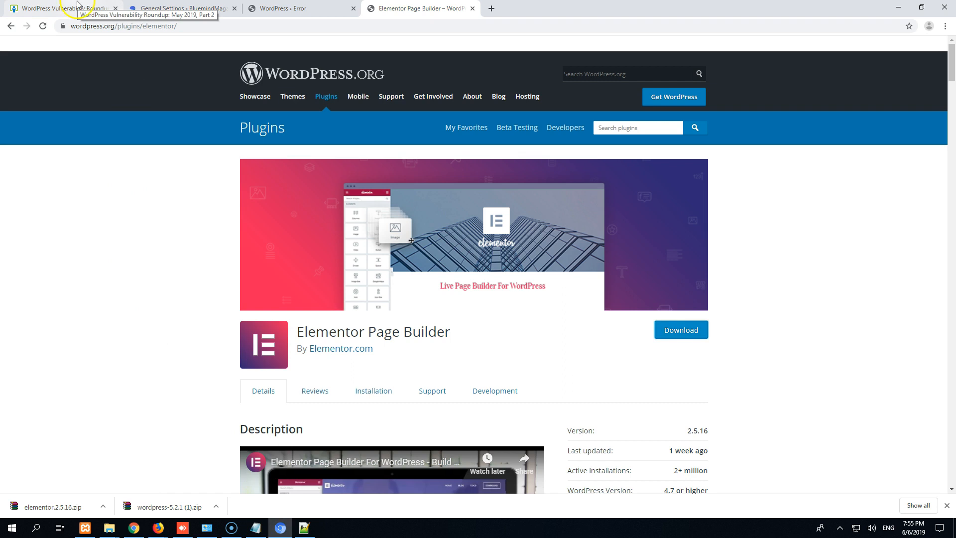
- Switch to File Explorer and rename the 1plugins folder inside the blue site's wp-content folder to plugins
{"action": "mouse_move", "coordinate": [113, 520]}
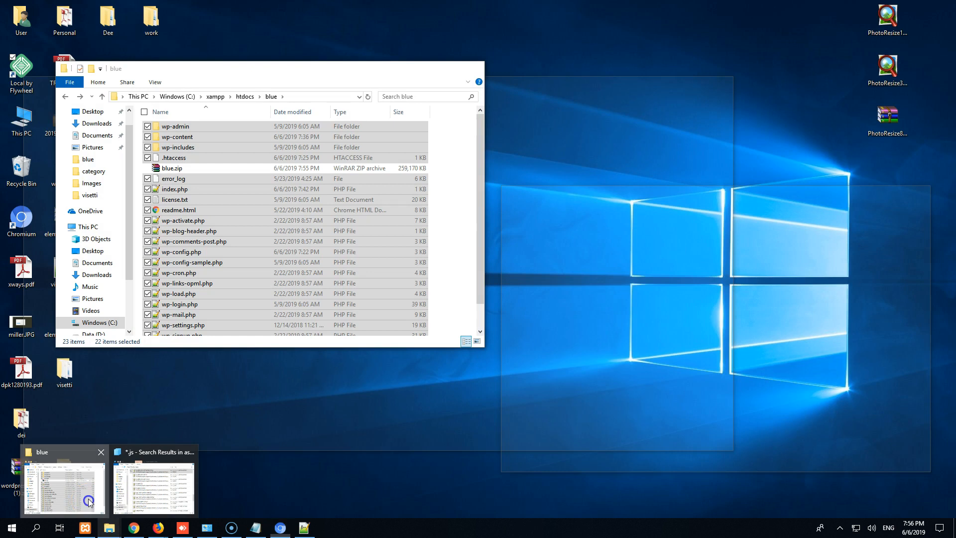
{"action": "left_click", "coordinate": [88, 500]}
{"action": "double_click", "coordinate": [164, 137]}
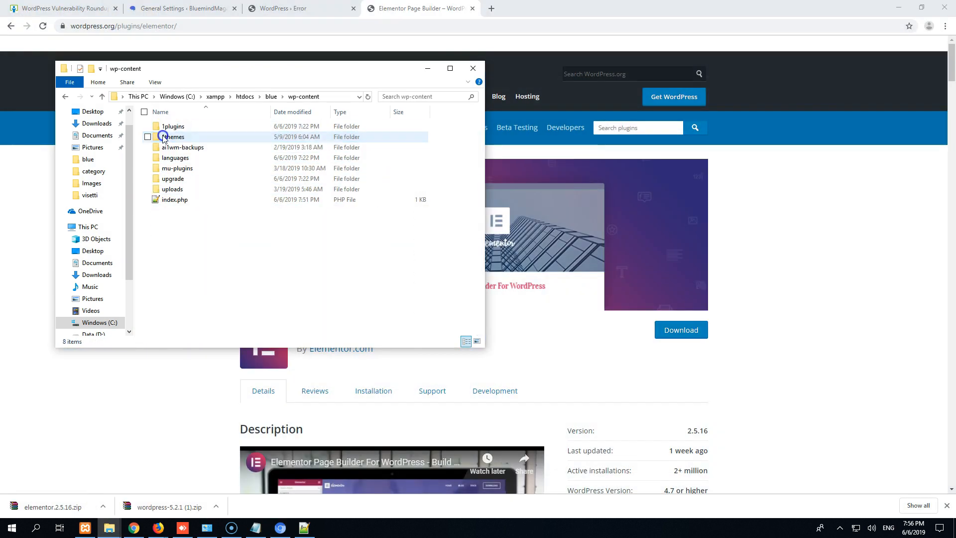
{"action": "left_click", "coordinate": [167, 128]}
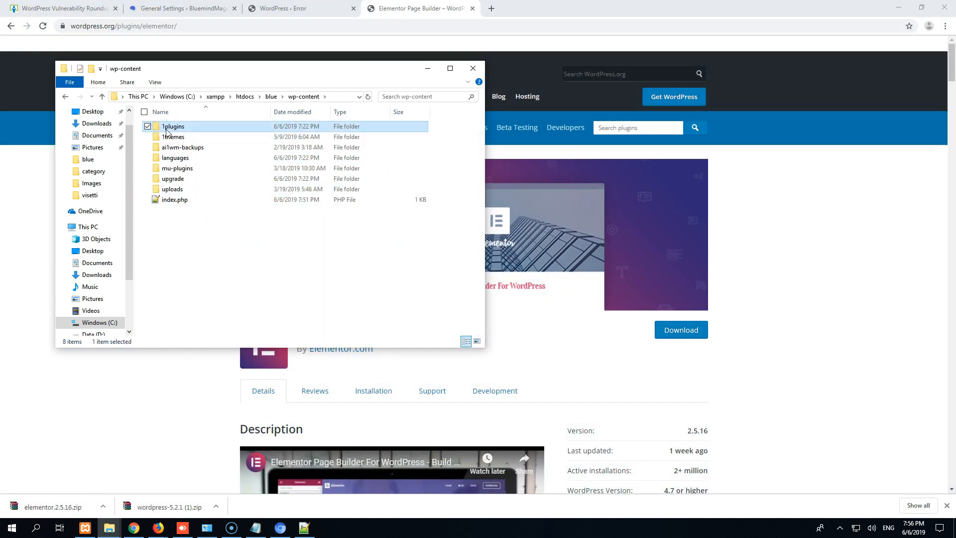
{"action": "right_click", "coordinate": [167, 129]}
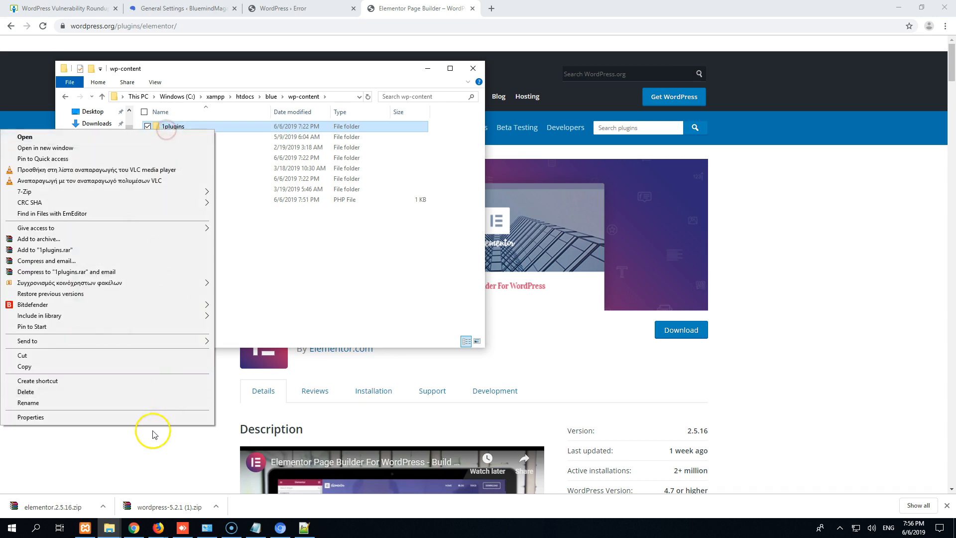
{"action": "left_click", "coordinate": [124, 401]}
{"action": "left_click_drag", "start_coordinate": [165, 127], "coordinate": [159, 129]}
{"action": "key", "text": "Delete"}
{"action": "key", "text": "Return"}
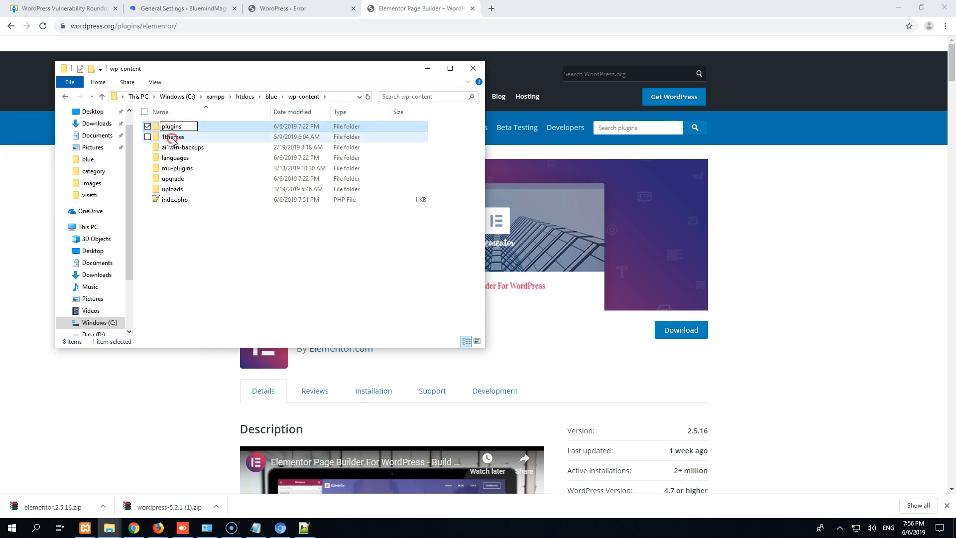
- Rename the 1themes folder in wp-content to themes
{"action": "right_click", "coordinate": [167, 138]}
{"action": "left_click", "coordinate": [90, 411]}
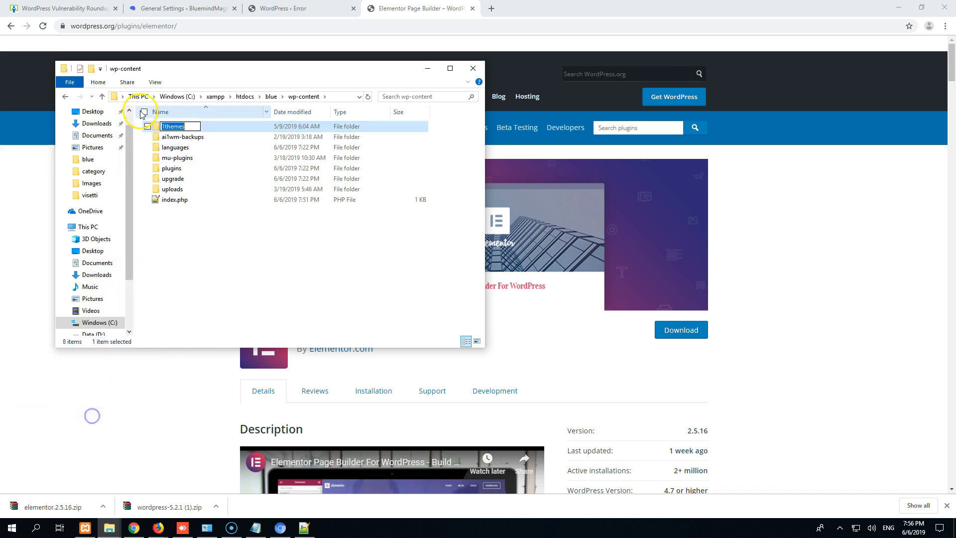
{"action": "left_click", "coordinate": [166, 126]}
{"action": "double_click", "coordinate": [166, 126]}
{"action": "left_click", "coordinate": [169, 126]}
{"action": "left_click_drag", "start_coordinate": [166, 126], "coordinate": [160, 126]}
{"action": "key", "text": "Delete"}
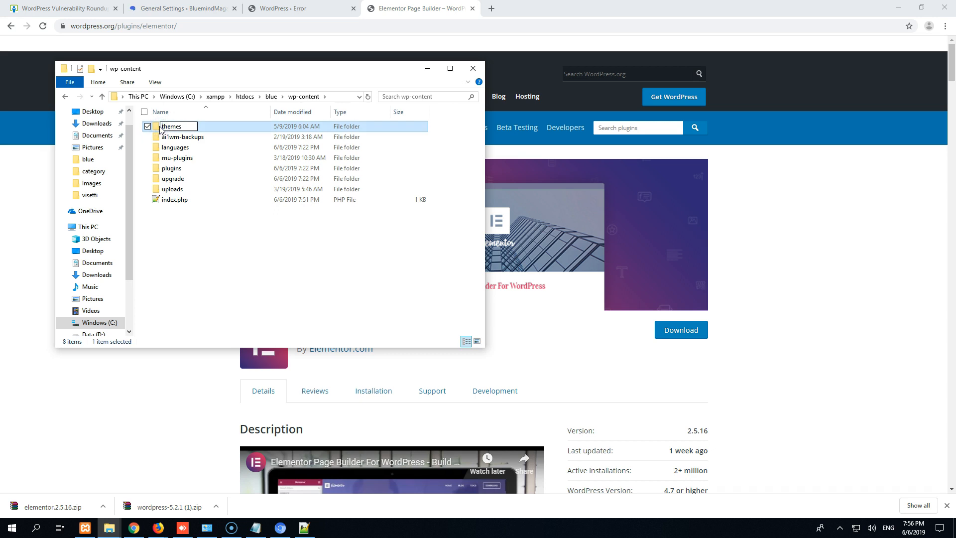
{"action": "key", "text": "Return"}
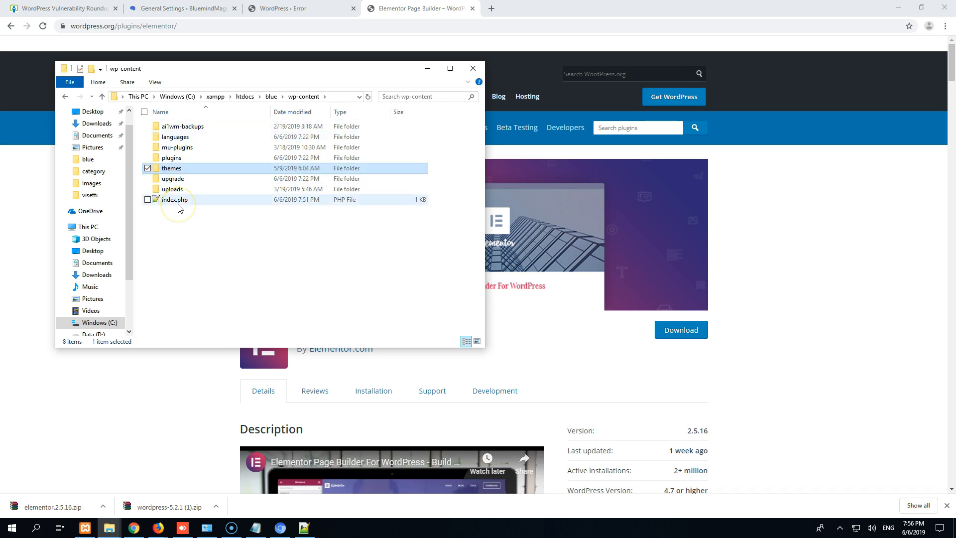
{"action": "left_click", "coordinate": [181, 252]}
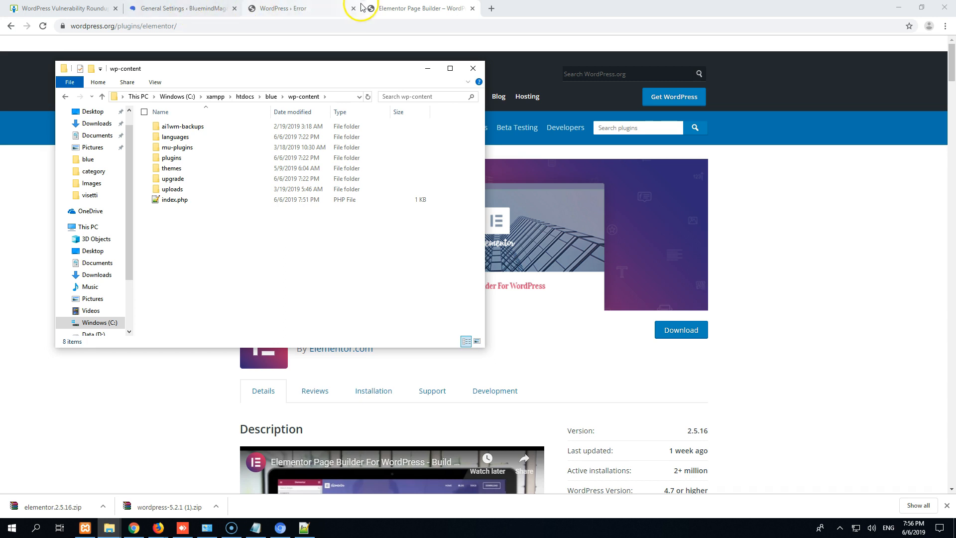
- In a new Chrome tab, search Google for wordfence wordpress and open the Wordfence Security plugin page on WordPress.org
{"action": "left_click", "coordinate": [492, 9]}
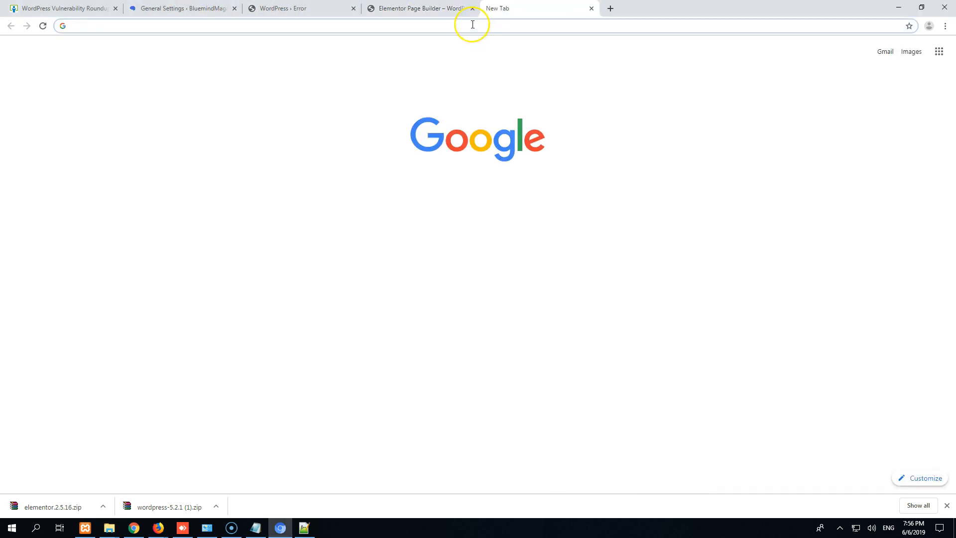
{"action": "type", "text": "word"}
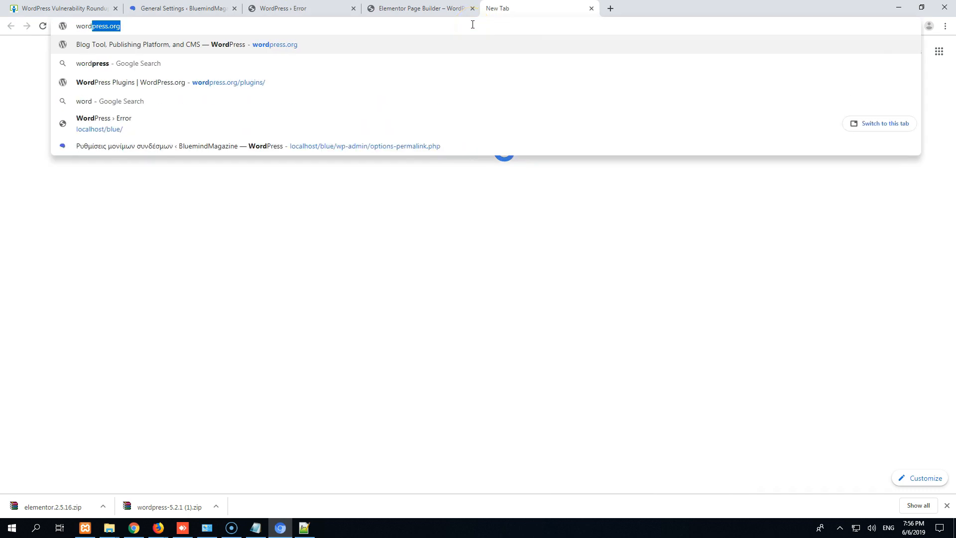
{"action": "type", "text": "fence"}
{"action": "key", "text": "Down"}
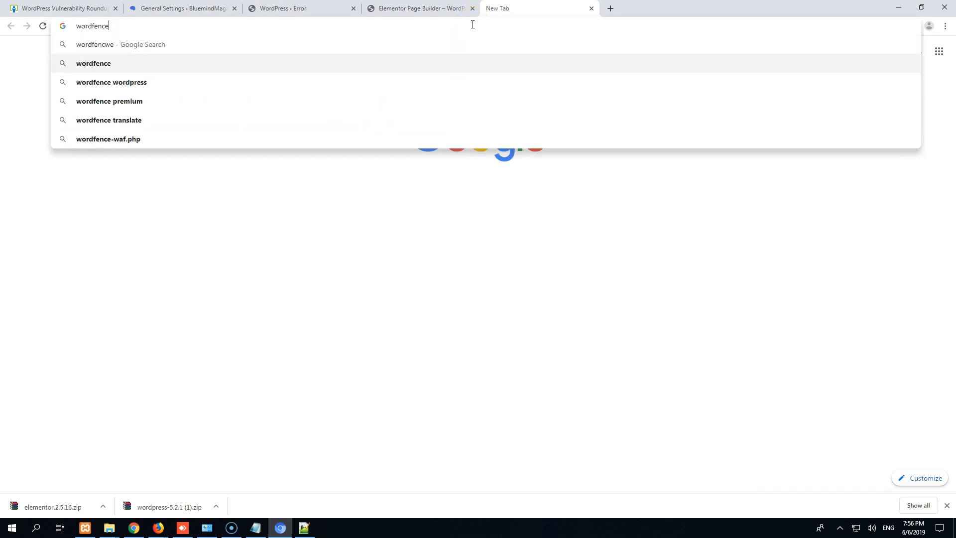
{"action": "key", "text": "Down"}
{"action": "type", "text": "\\"}
{"action": "key", "text": "Return"}
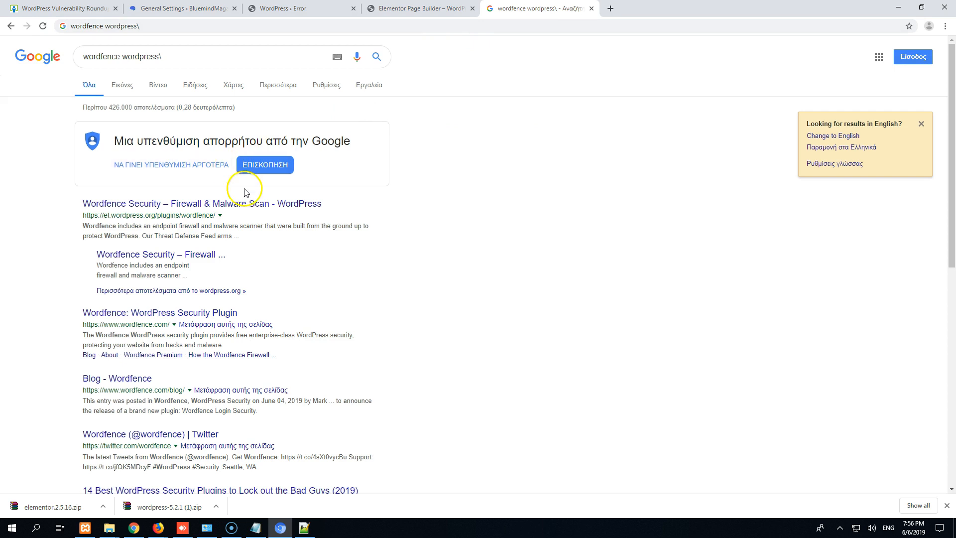
{"action": "left_click", "coordinate": [251, 204]}
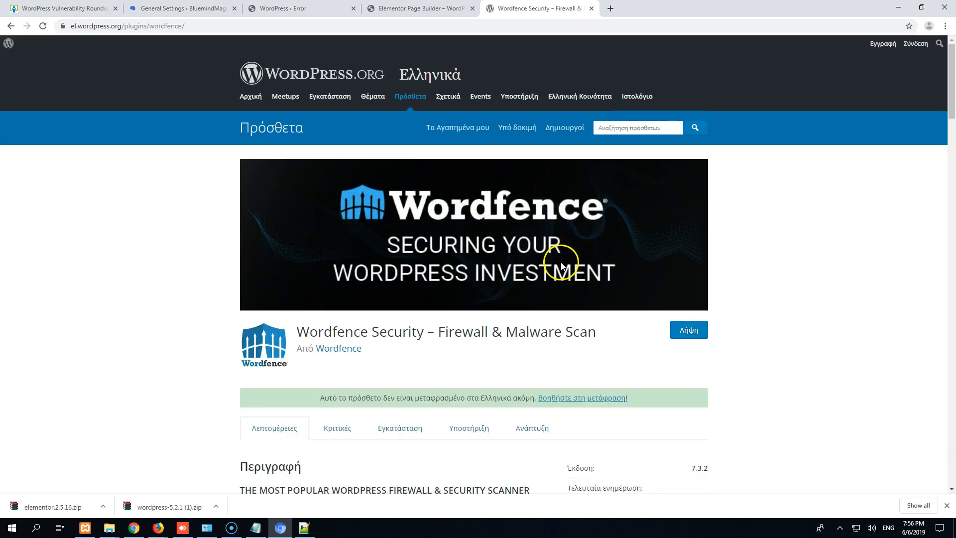
- Examine the Wordfence plugin page, highlighting the Firewall & Malware Scan wording in its title
{"action": "left_click_drag", "start_coordinate": [506, 331], "coordinate": [567, 332]}
{"action": "left_click", "coordinate": [548, 333]}
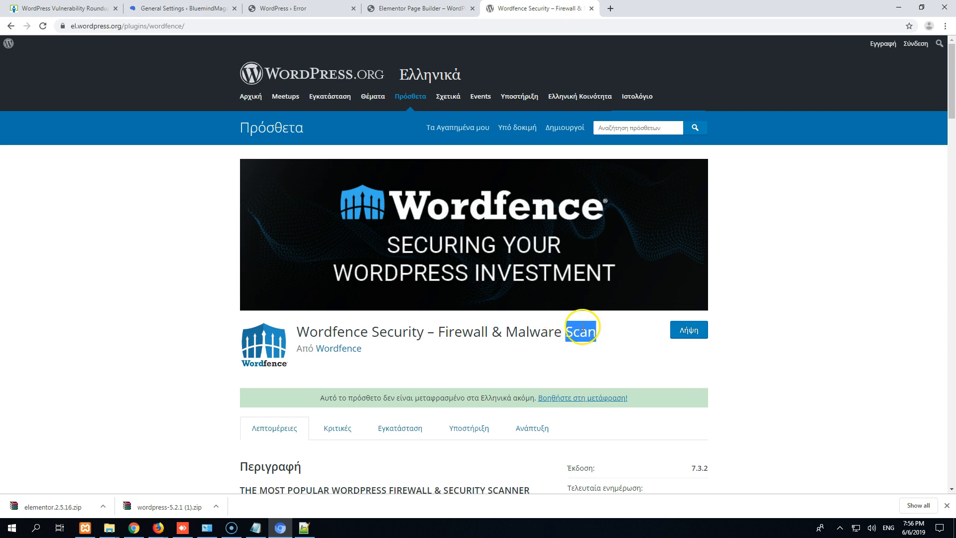
{"action": "left_click", "coordinate": [542, 331]}
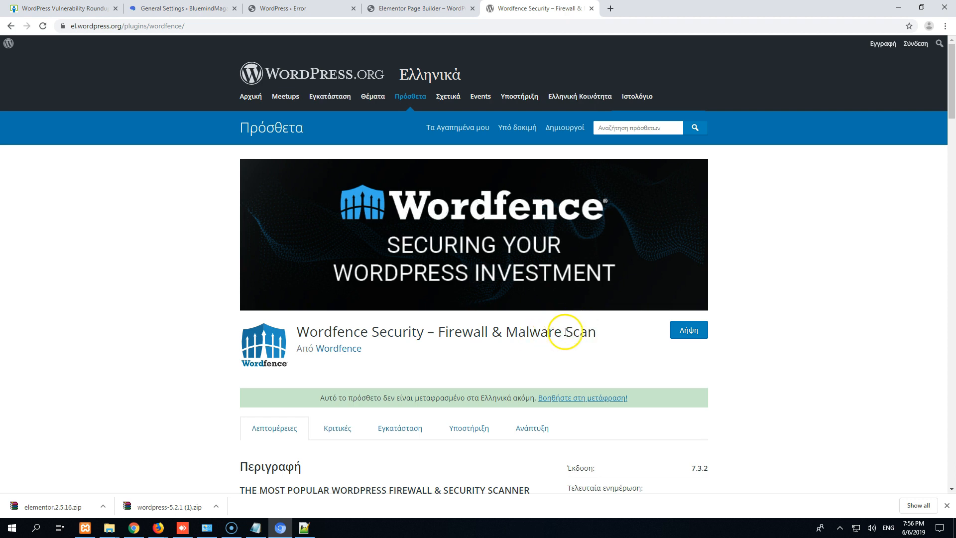
{"action": "left_click_drag", "start_coordinate": [594, 332], "coordinate": [442, 335]}
{"action": "left_click", "coordinate": [474, 334]}
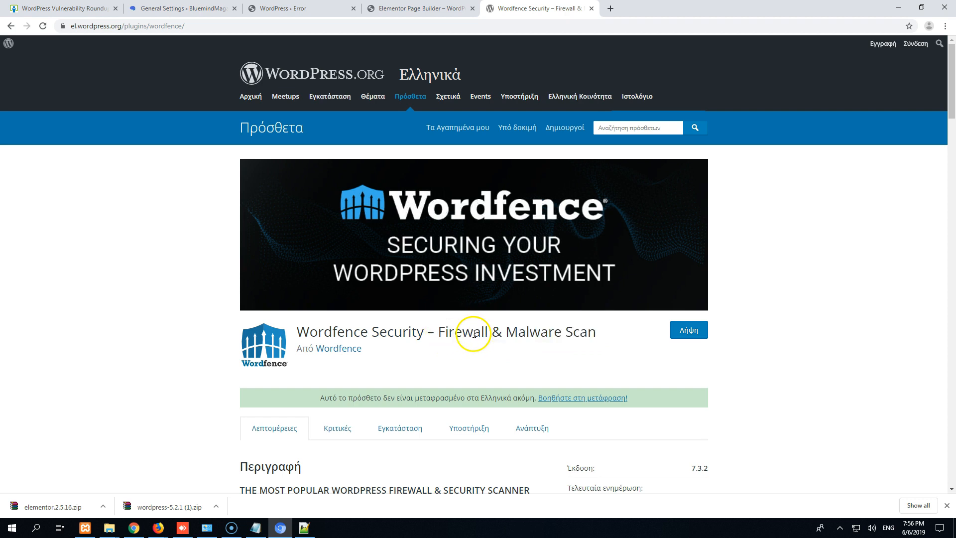
{"action": "scroll", "coordinate": [485, 336], "scroll_direction": "down", "scroll_amount": 3}
{"action": "scroll", "coordinate": [486, 333], "scroll_direction": "up", "scroll_amount": 3}
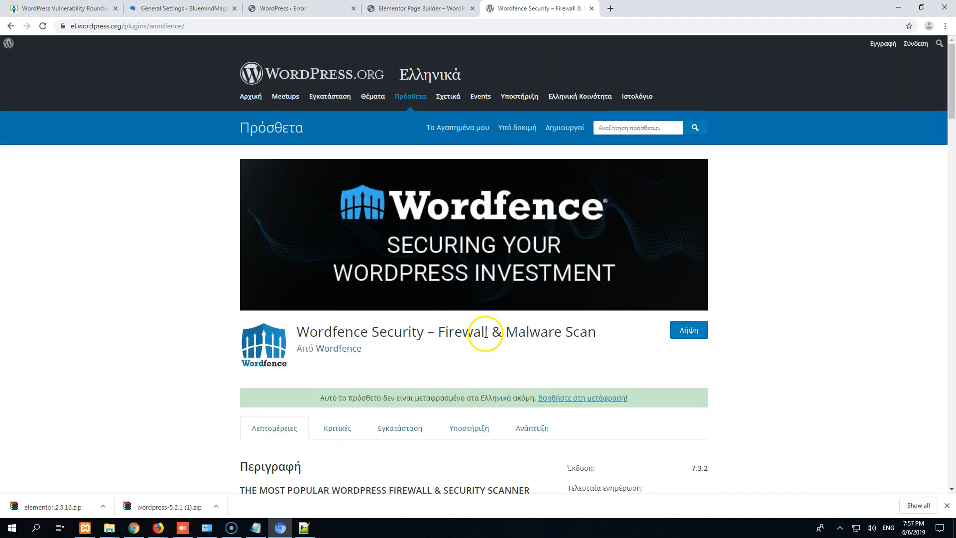
{"action": "left_click", "coordinate": [231, 528]}
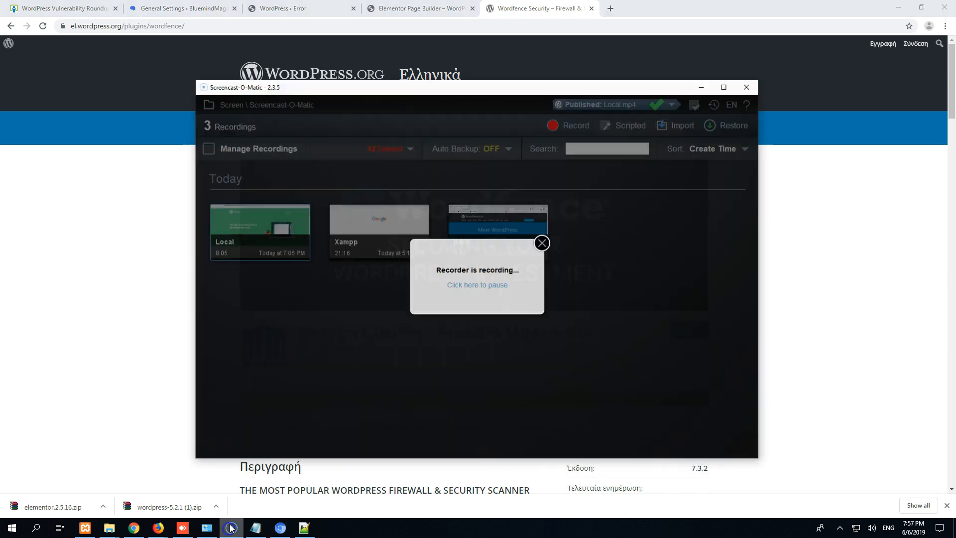
{"action": "left_click", "coordinate": [139, 371]}
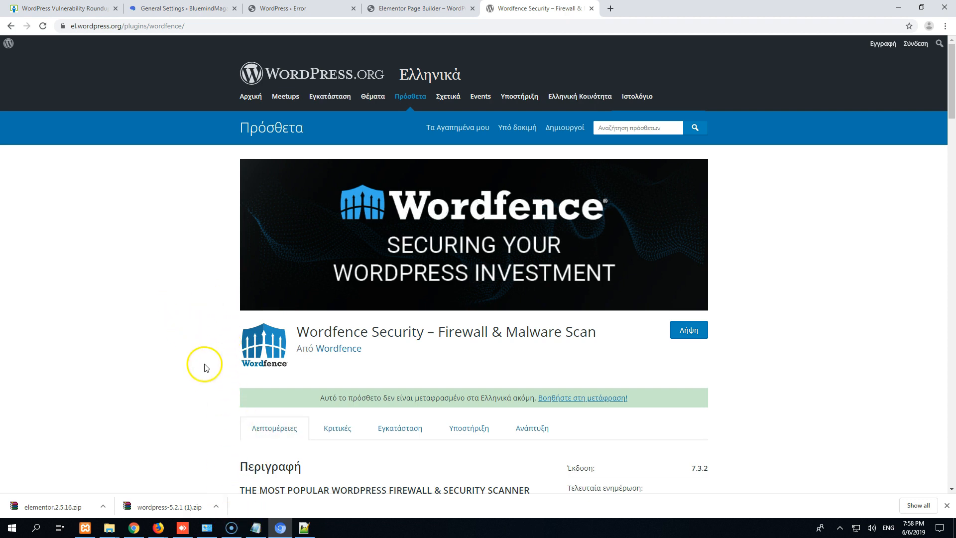
{"action": "mouse_move", "coordinate": [233, 527]}
{"action": "mouse_move", "coordinate": [237, 504]}
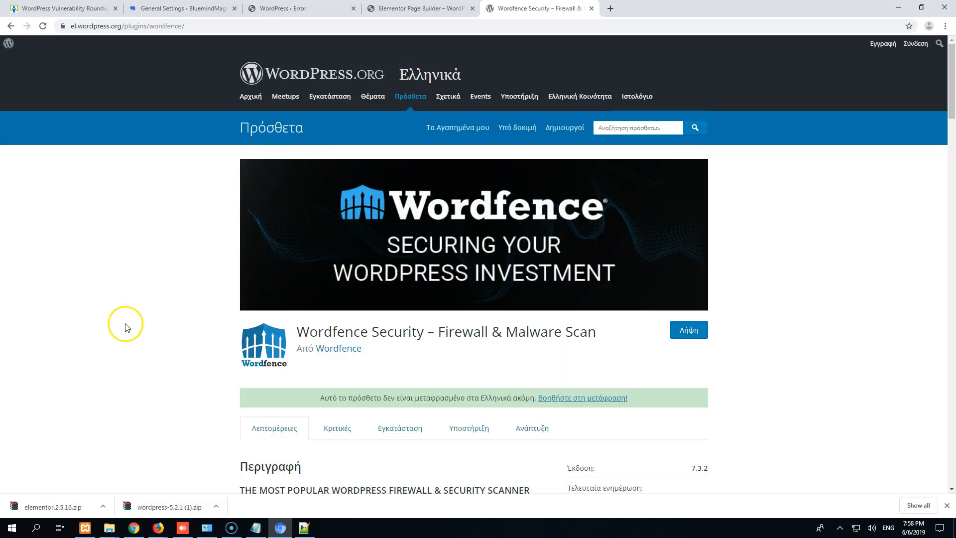
{"action": "key", "text": "ctrl+p"}
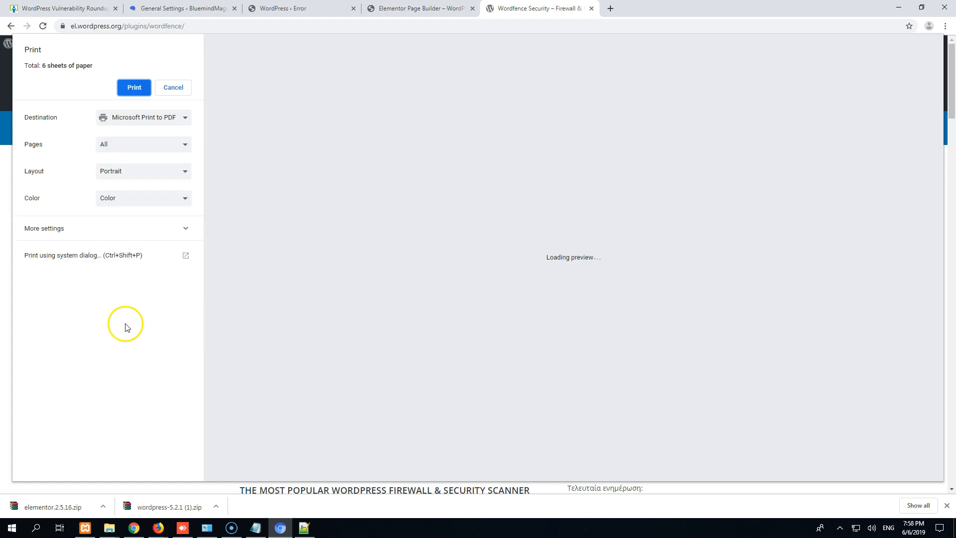